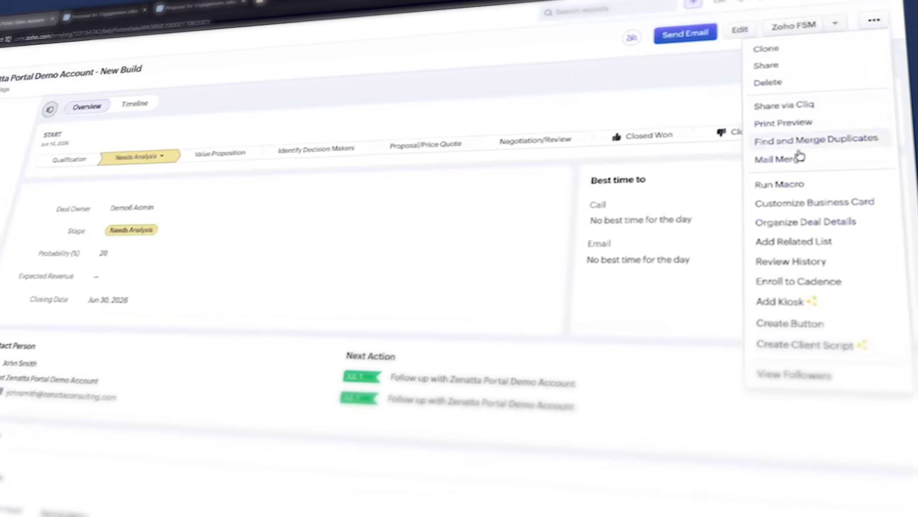
Start a mail merge and insert the add-on Category and Quantity fields into the table.
click(765, 158)
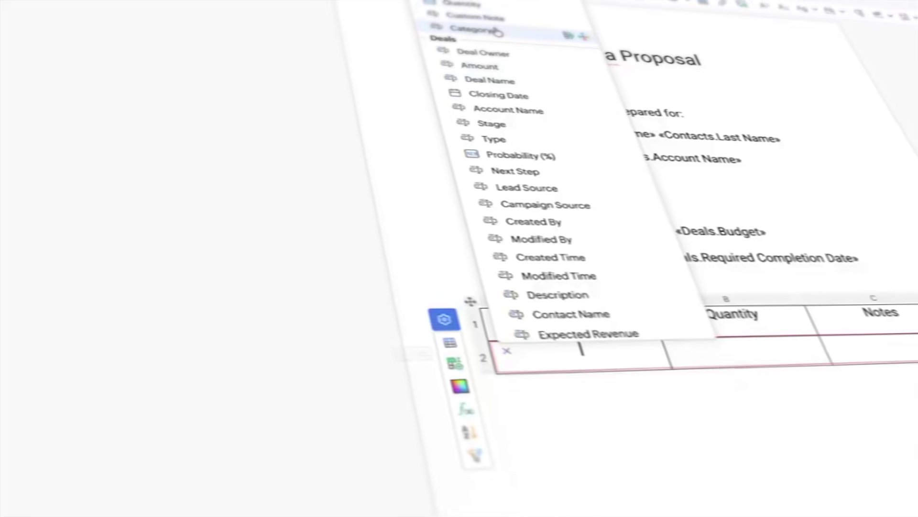
click(498, 32)
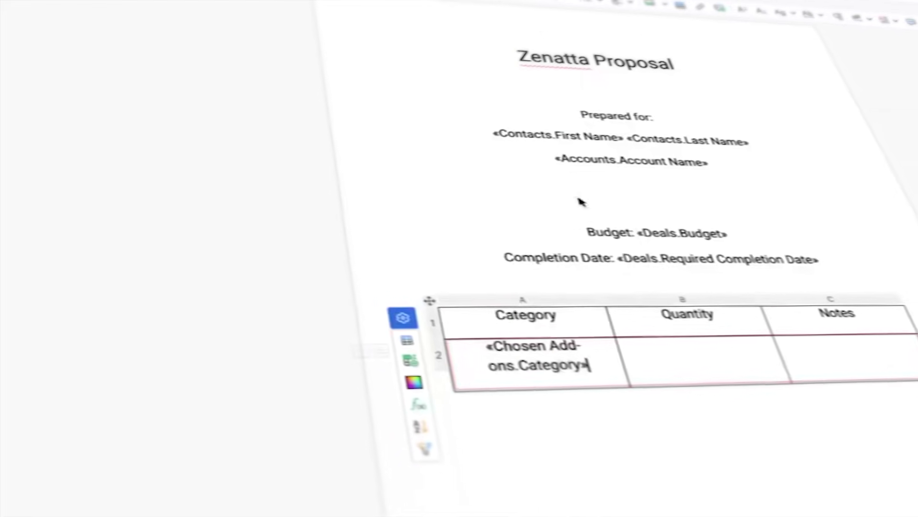
click(682, 348)
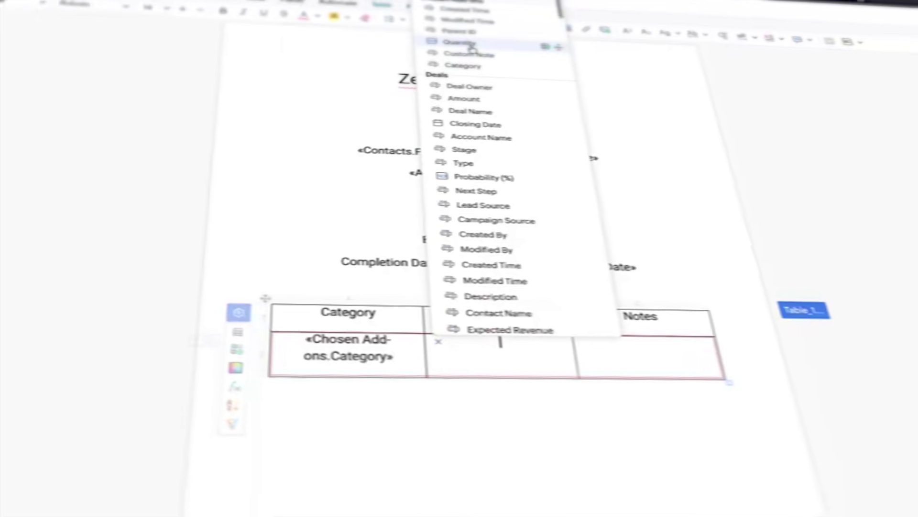
click(491, 36)
click(717, 356)
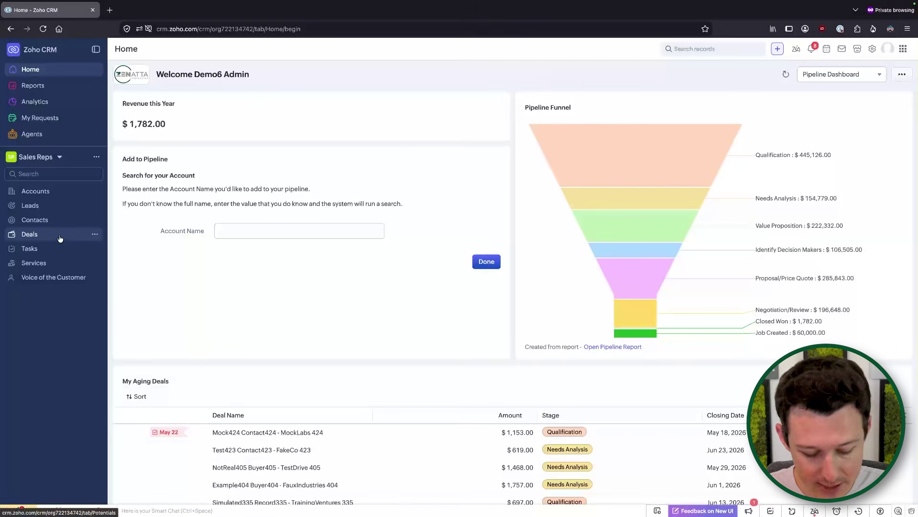
Open the Deals list in a new tab and select the Zenatta Portal Demo Account - New Build deal.
middle_click(62, 237)
click(143, 9)
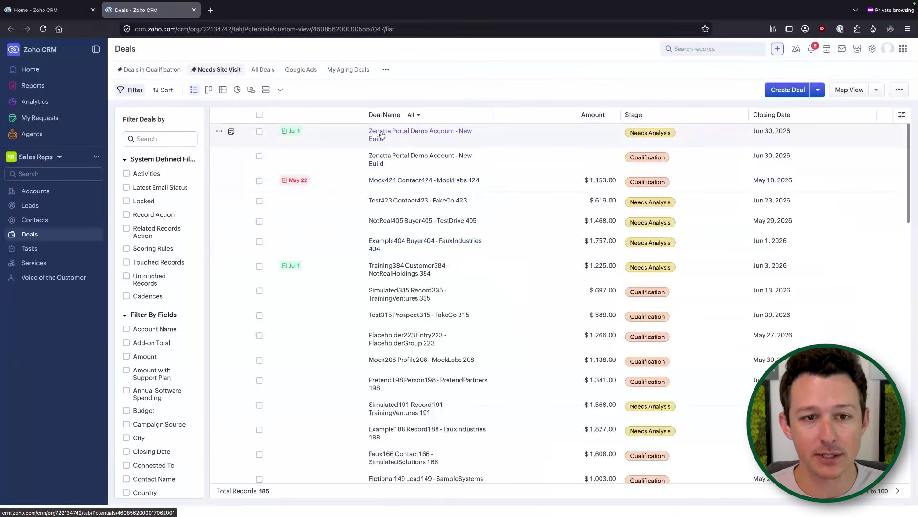
click(381, 136)
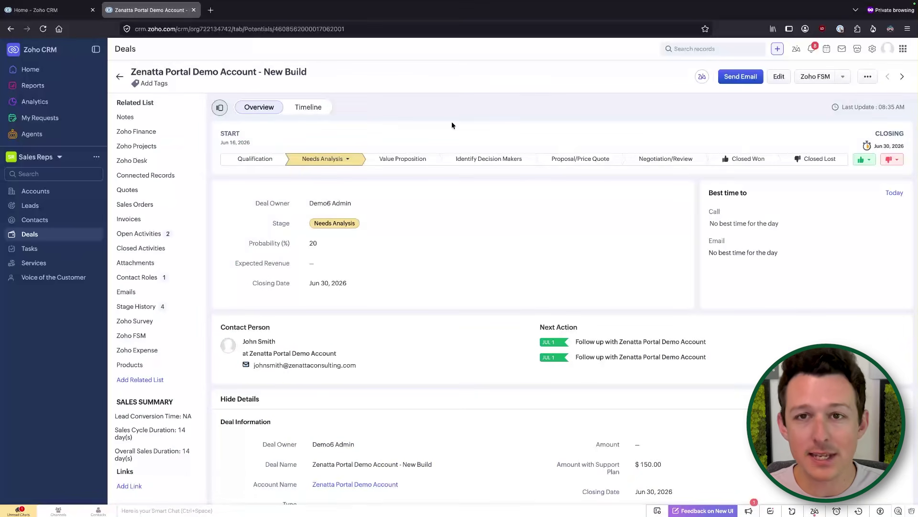
scroll(420, 275, down, 10)
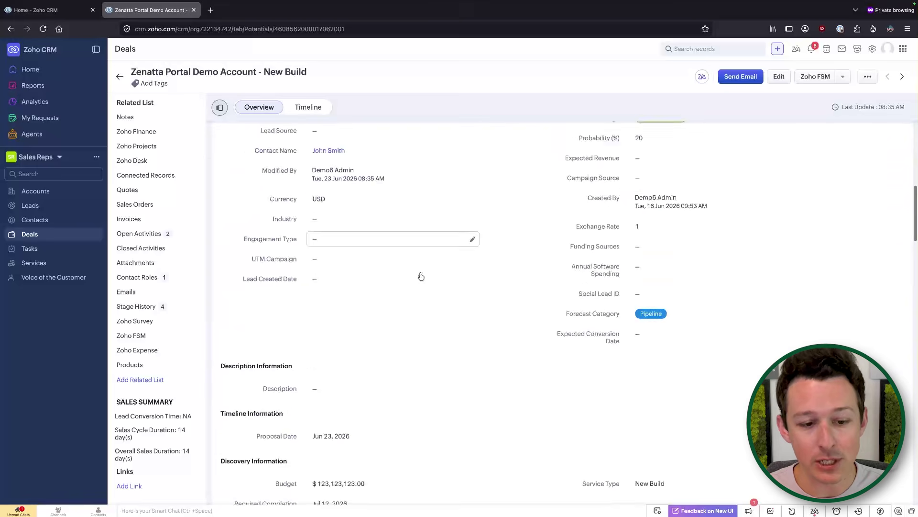
scroll(420, 275, down, 2)
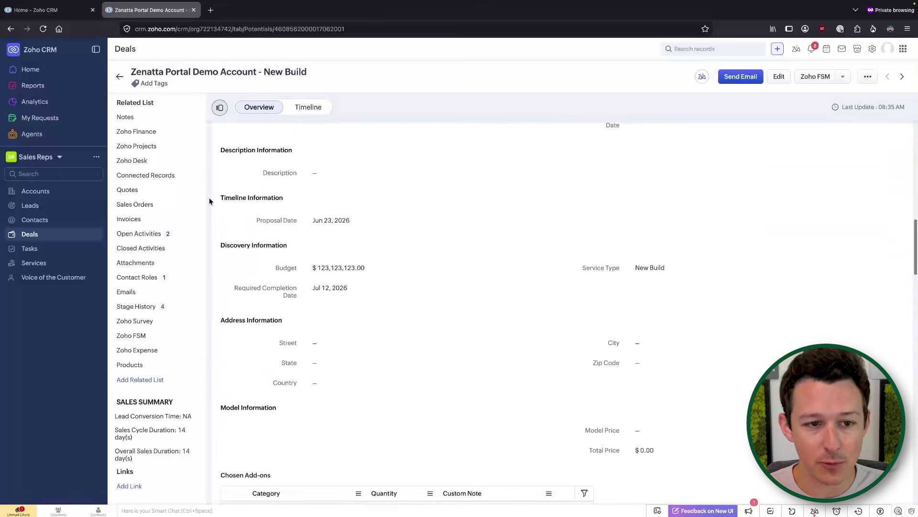
drag(214, 197, 375, 238)
click(275, 221)
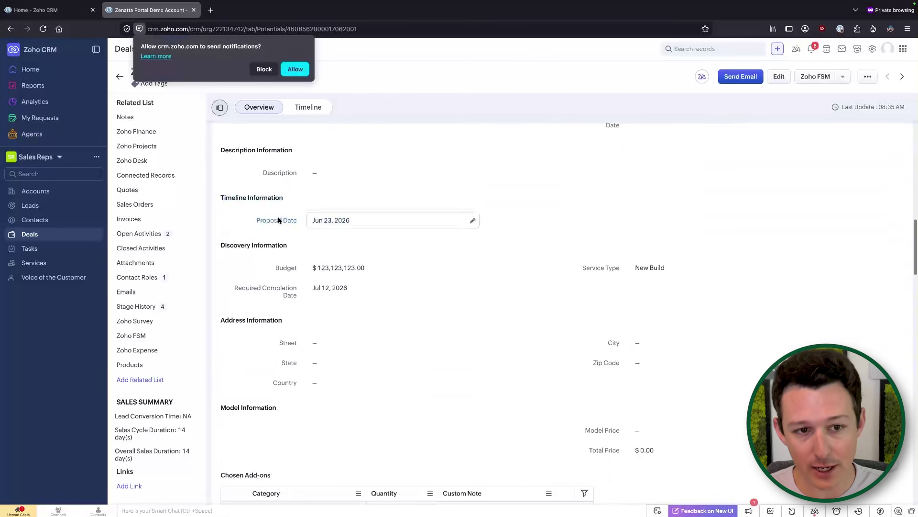
click(264, 71)
scroll(219, 187, down, 2)
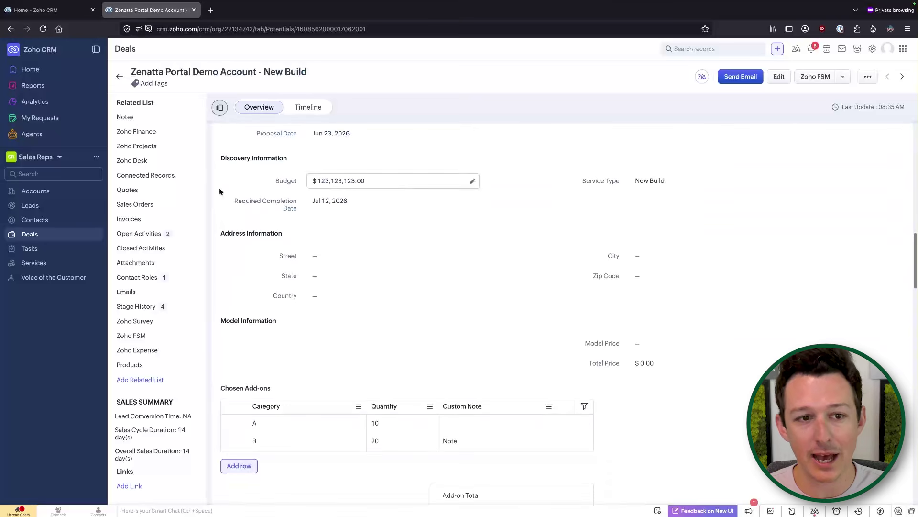
scroll(360, 229, down, 4)
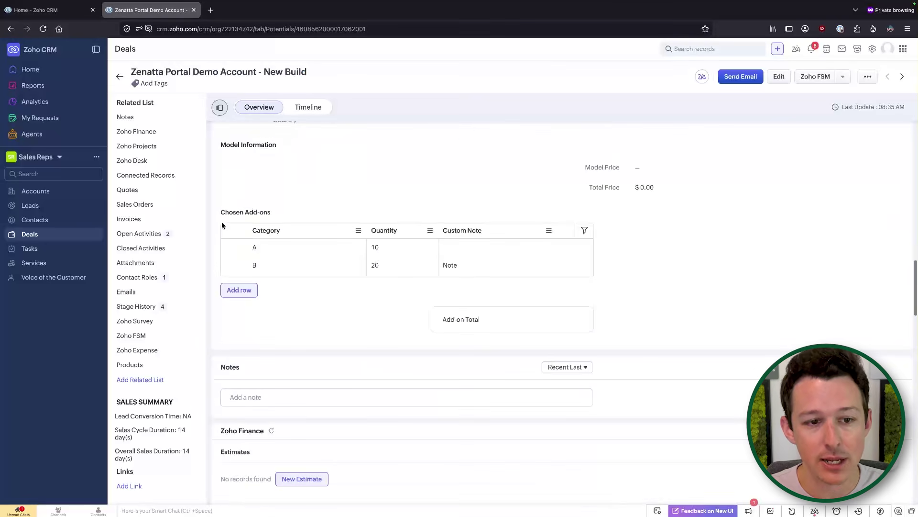
drag(217, 213, 429, 279)
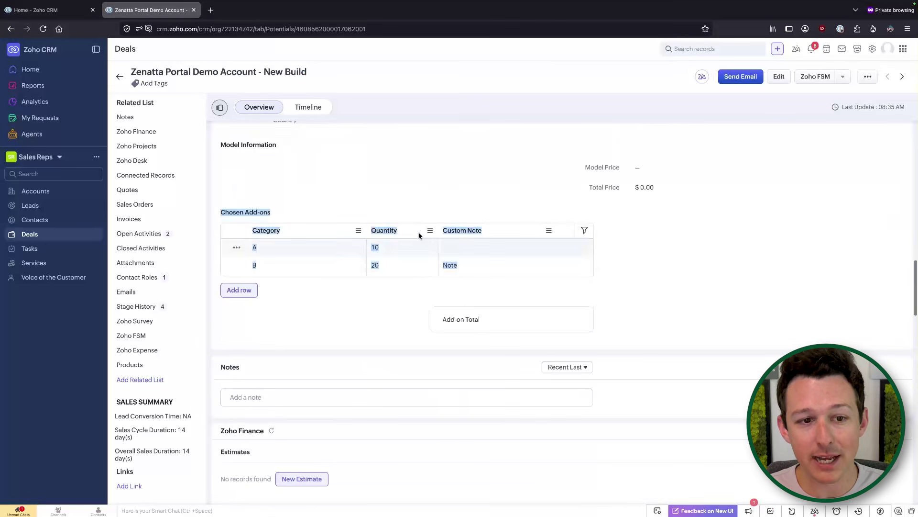
click(421, 200)
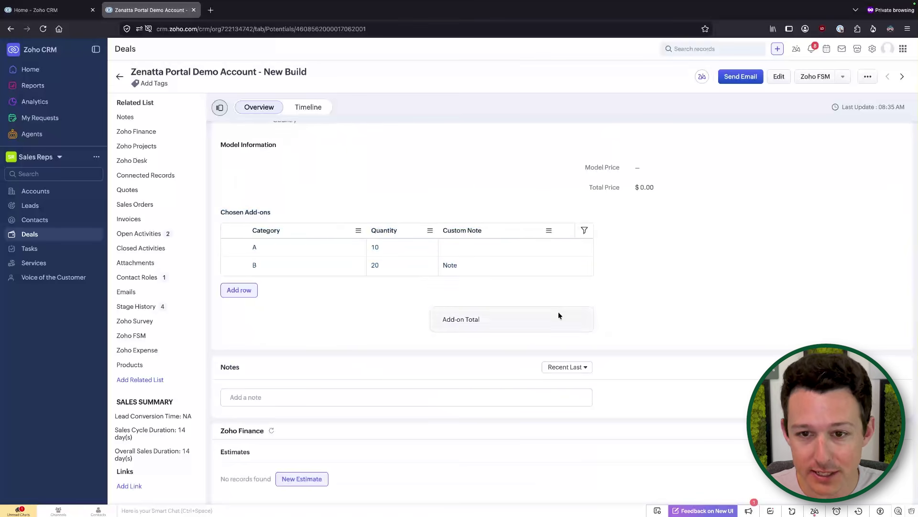
scroll(558, 312, up, 3)
scroll(559, 311, up, 10)
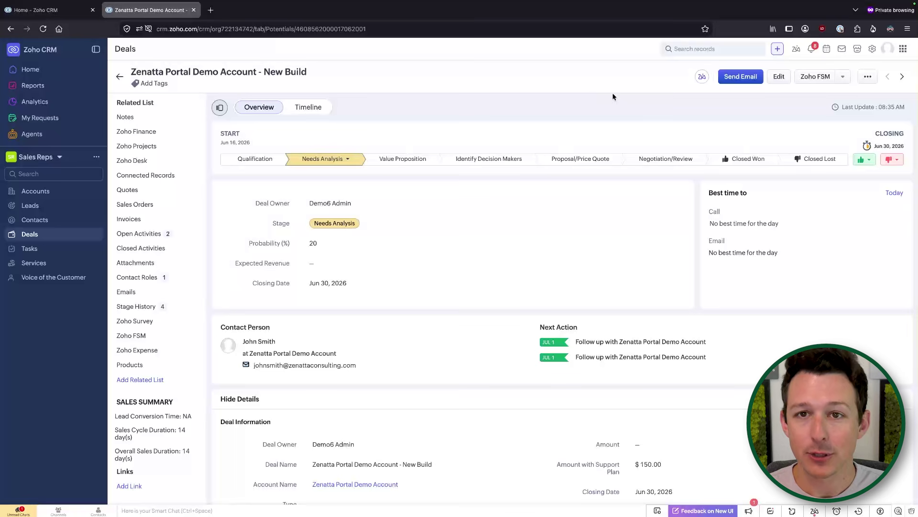
Run Mail Merge from the deal's More actions and dismiss the empty 'No documents found' dialog.
click(869, 77)
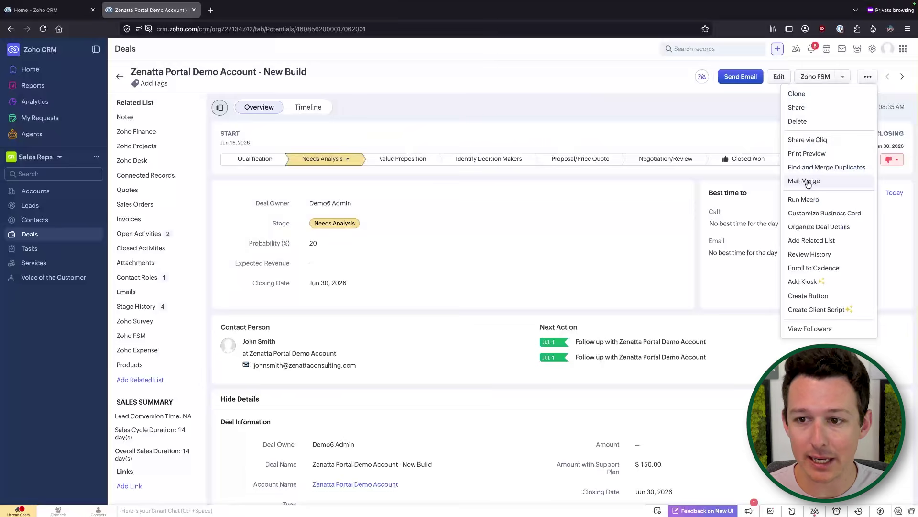
click(806, 181)
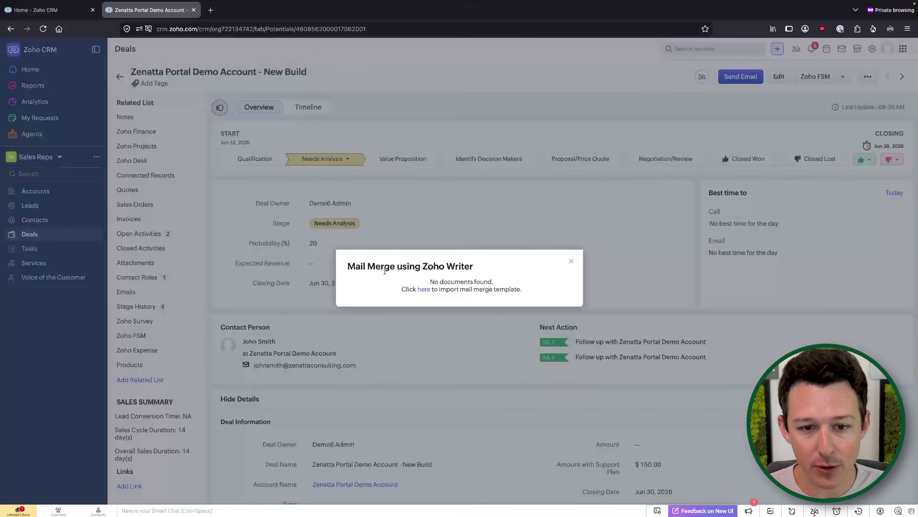
click(571, 263)
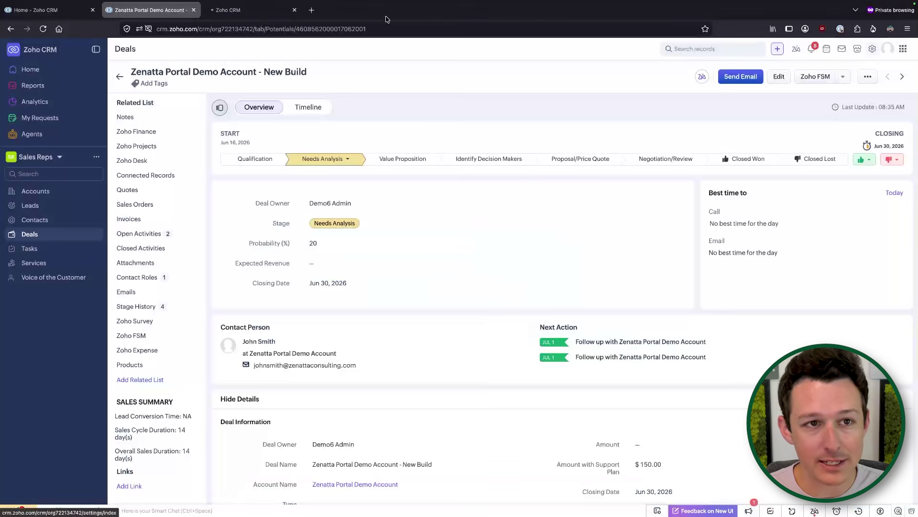
In Setup, go to Customization > Templates and view the empty Mail Merge templates list.
click(268, 11)
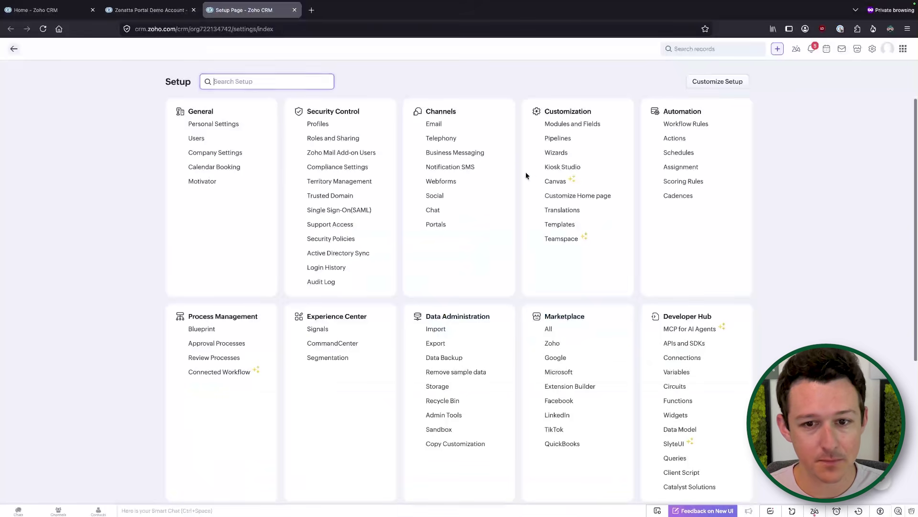
double_click(559, 225)
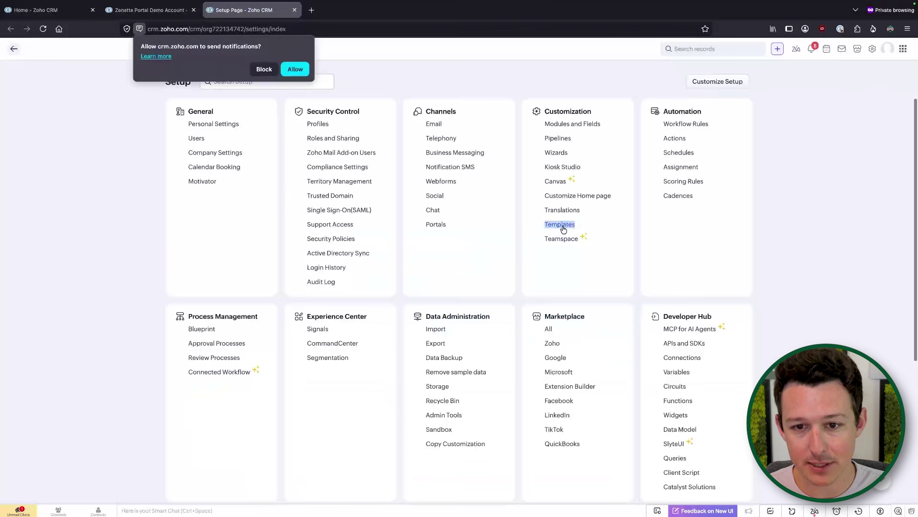
click(563, 230)
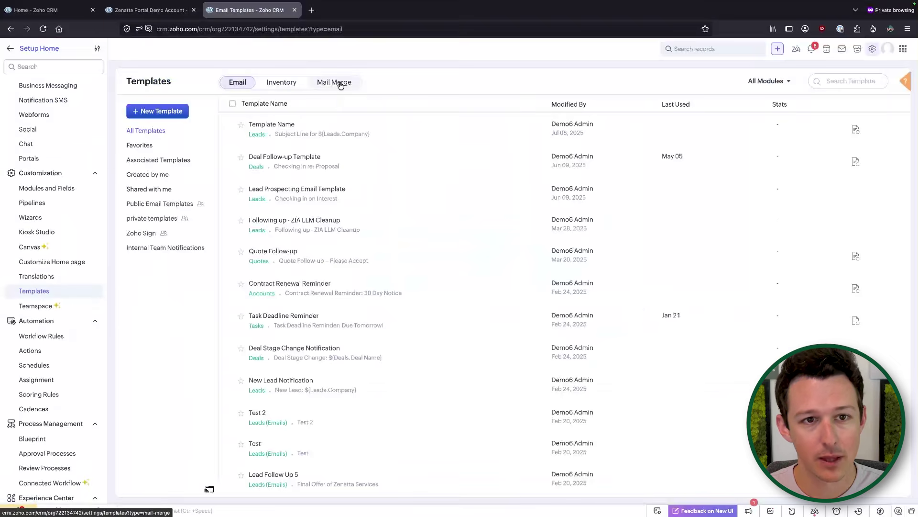
click(341, 85)
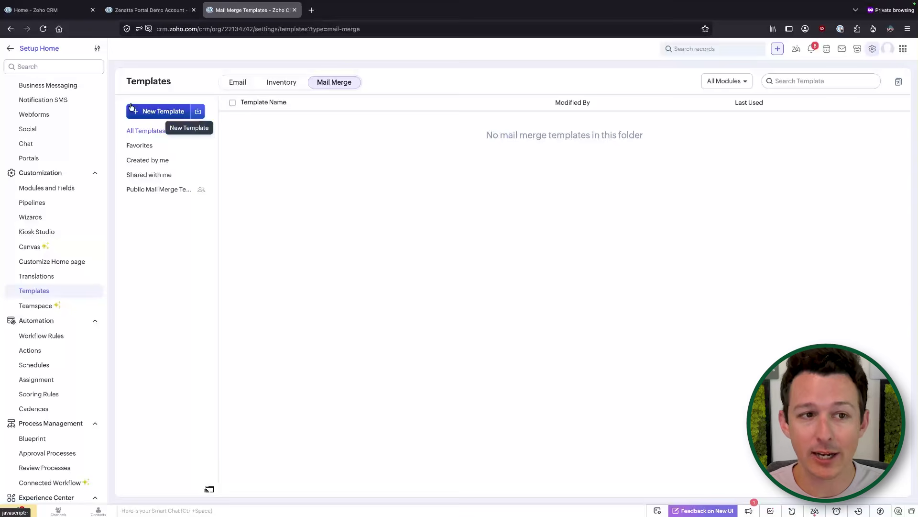
Create a new Deals-module mail merge template named 'Proposal for Engagement'.
click(136, 111)
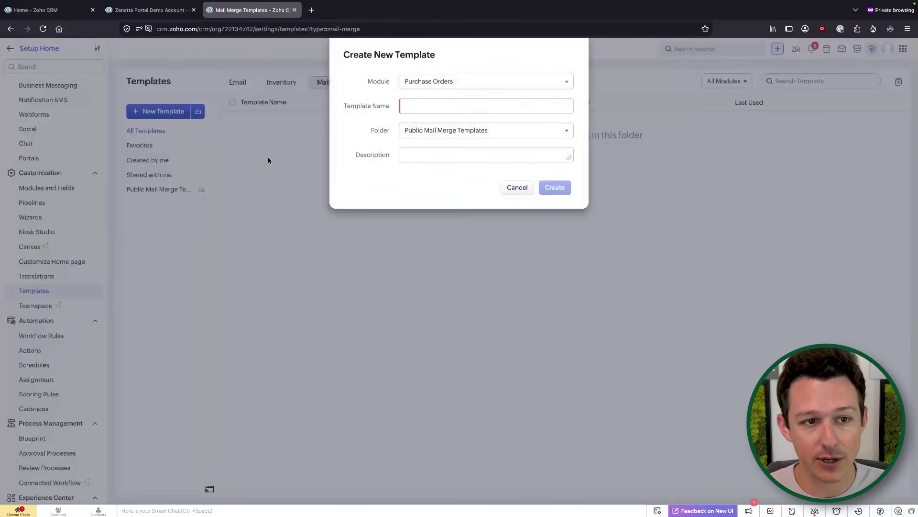
click(439, 82)
click(436, 155)
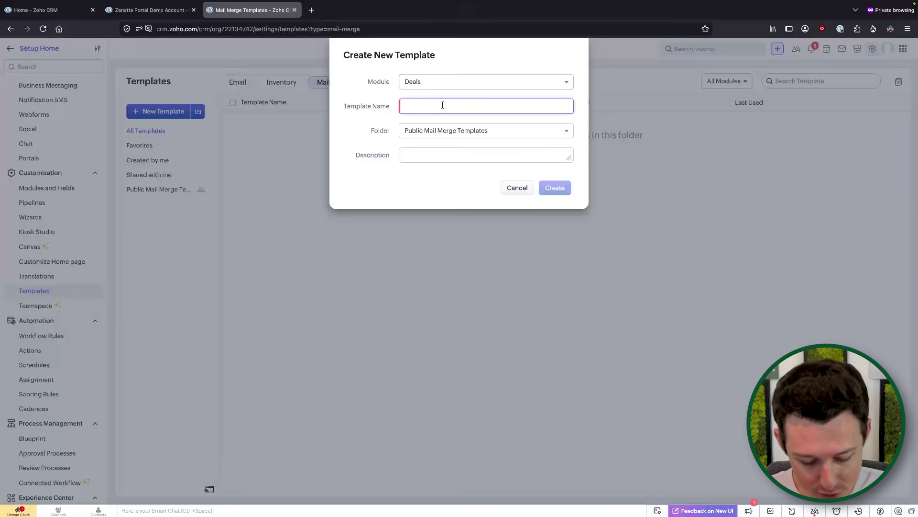
text(Proposal for Engagement)
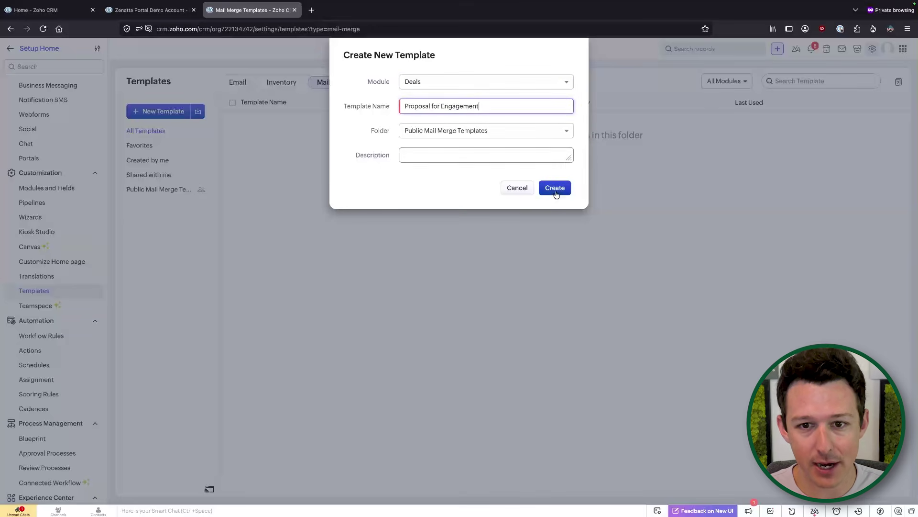
key(ctrl+t)
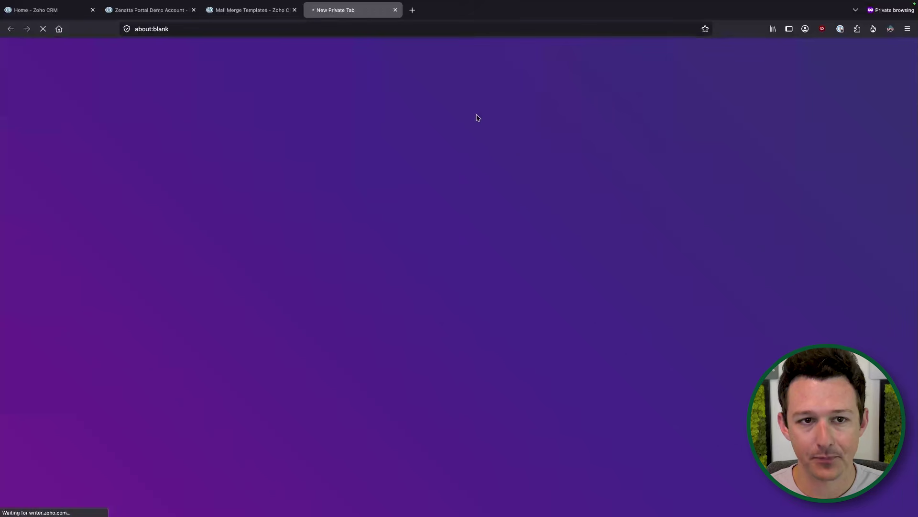
Switch to the Proposal for Engagement.zdoc document and turn off Dark Reader for writer.zoho.com.
click(267, 12)
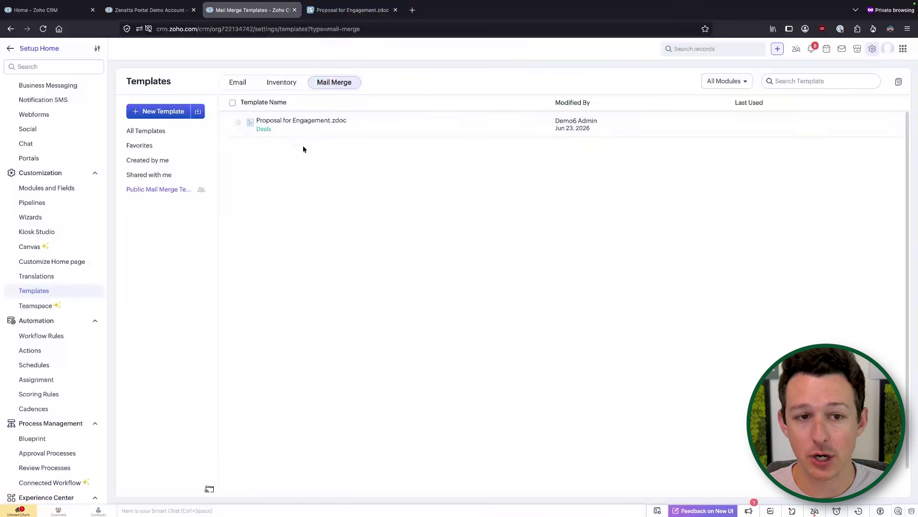
click(368, 12)
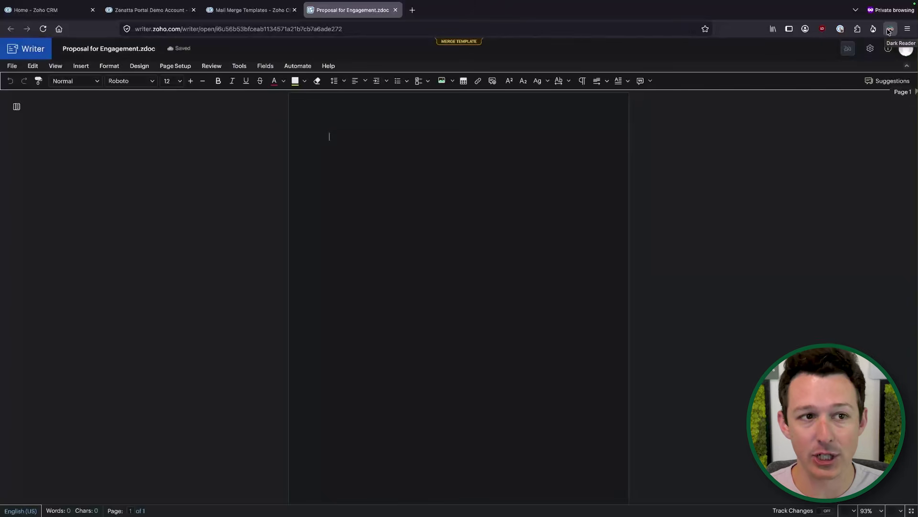
click(890, 29)
click(813, 64)
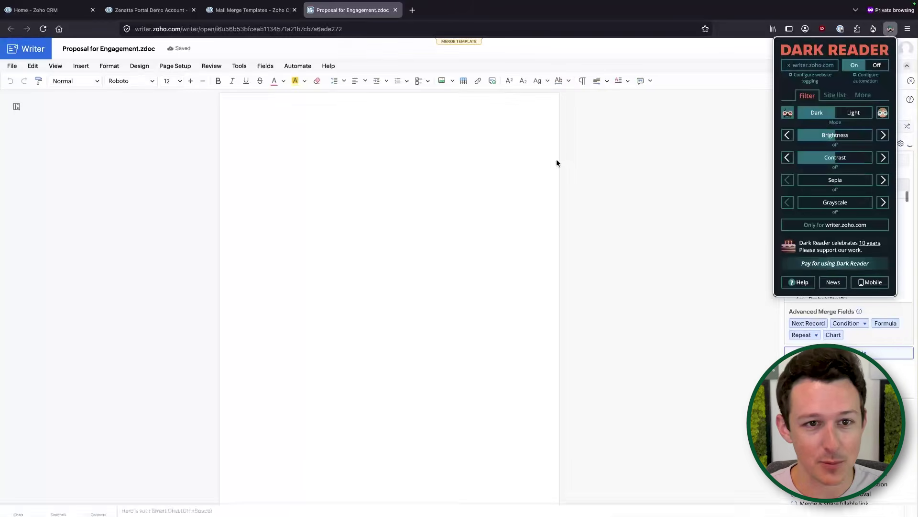
click(492, 185)
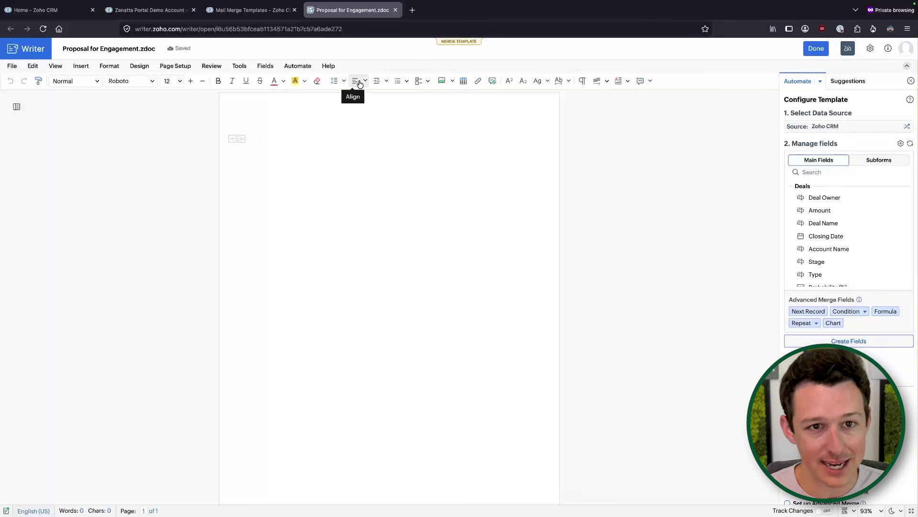
Type a centred 'Zenatta Proposal' heading at font size 24.
click(360, 84)
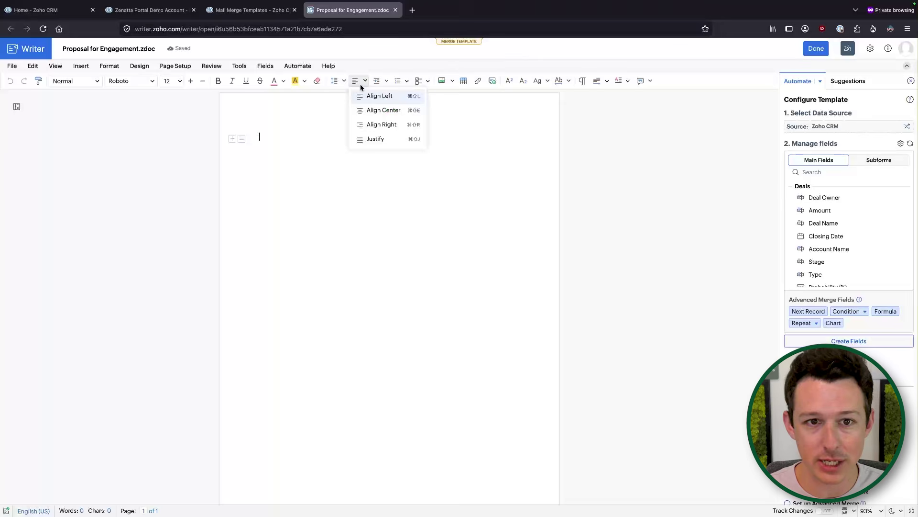
click(369, 112)
click(179, 82)
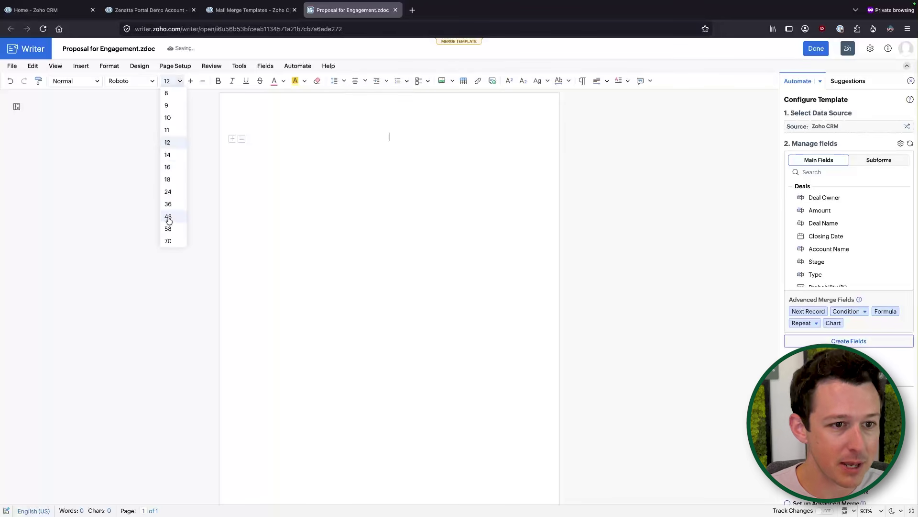
click(172, 197)
text(Ze)
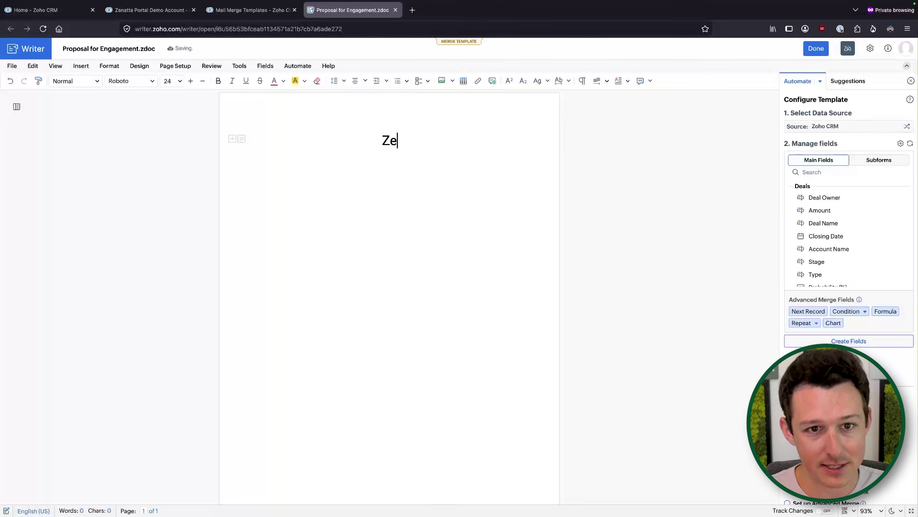
text(natta Proposal)
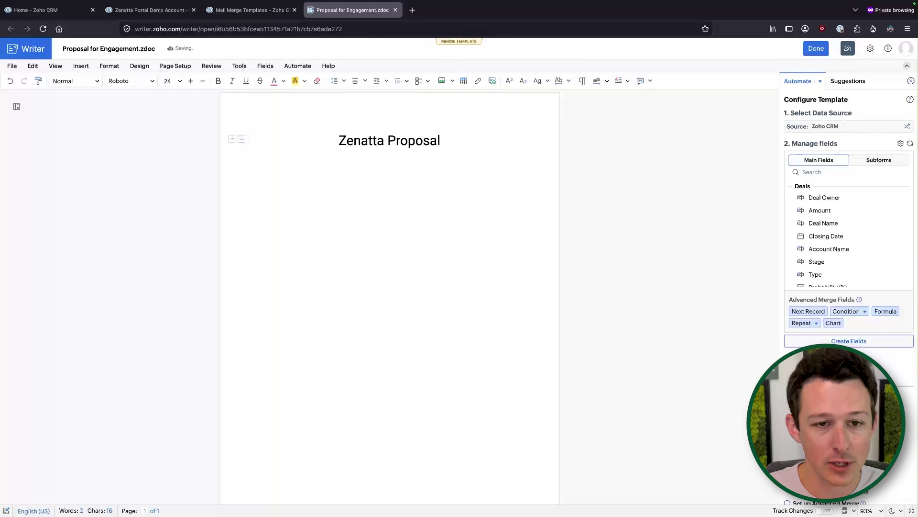
Add a size-14 'Prepared for:' line beneath the heading and start a new line.
click(176, 82)
click(172, 155)
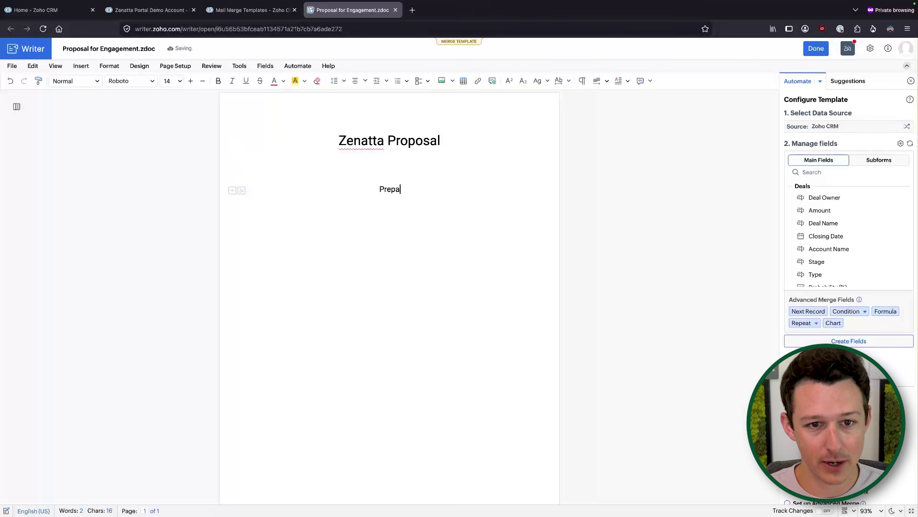
text(:)
key(Return)
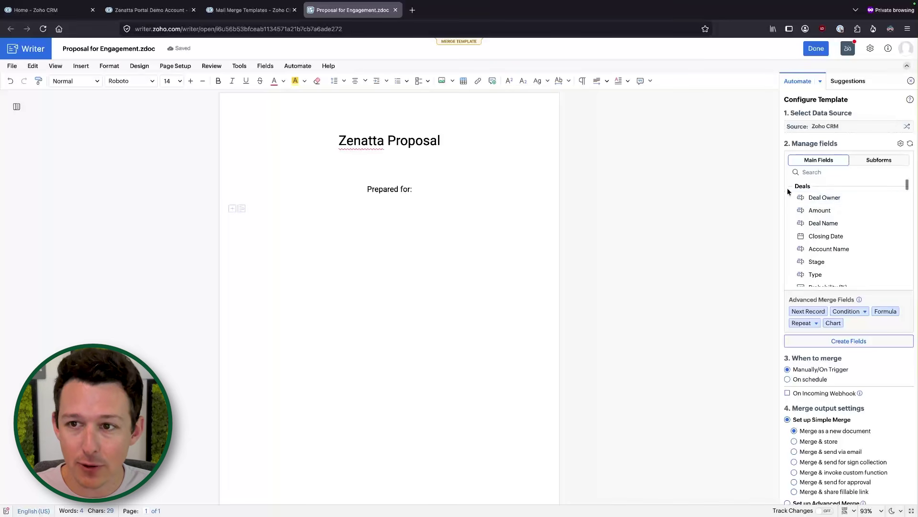
click(910, 80)
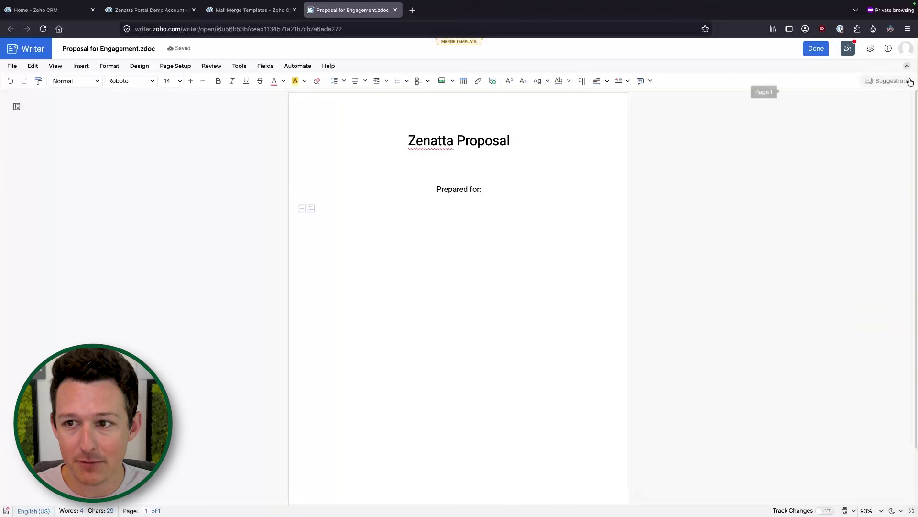
click(297, 66)
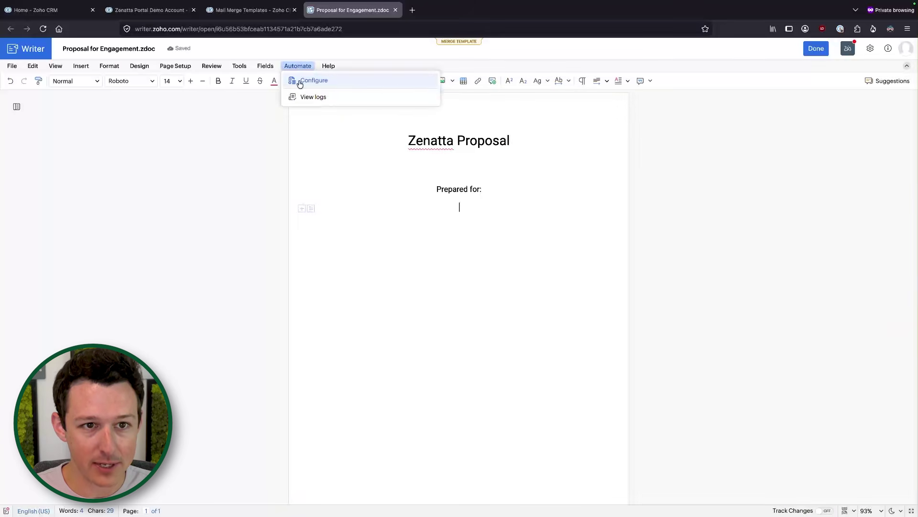
Reopen Automate > Configure and browse the Main Fields list down to the Contacts fields.
click(300, 82)
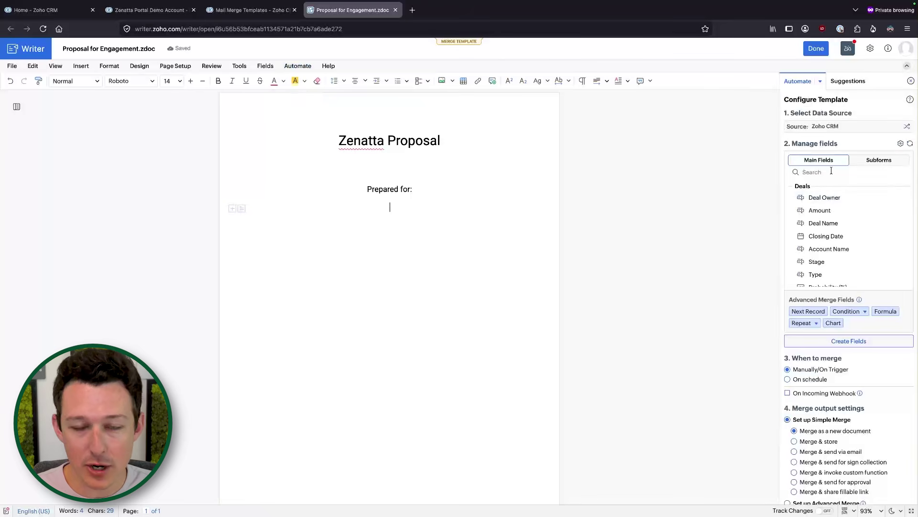
scroll(823, 222, down, 5)
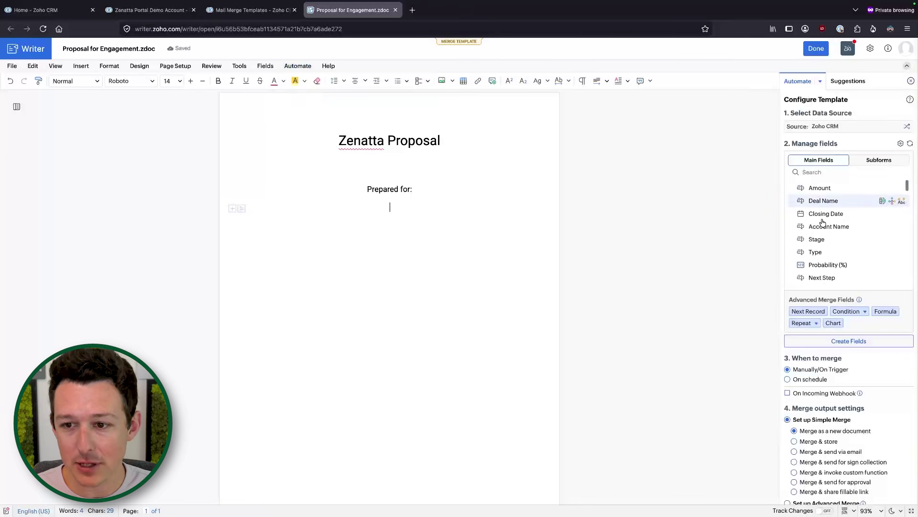
scroll(823, 222, up, 5)
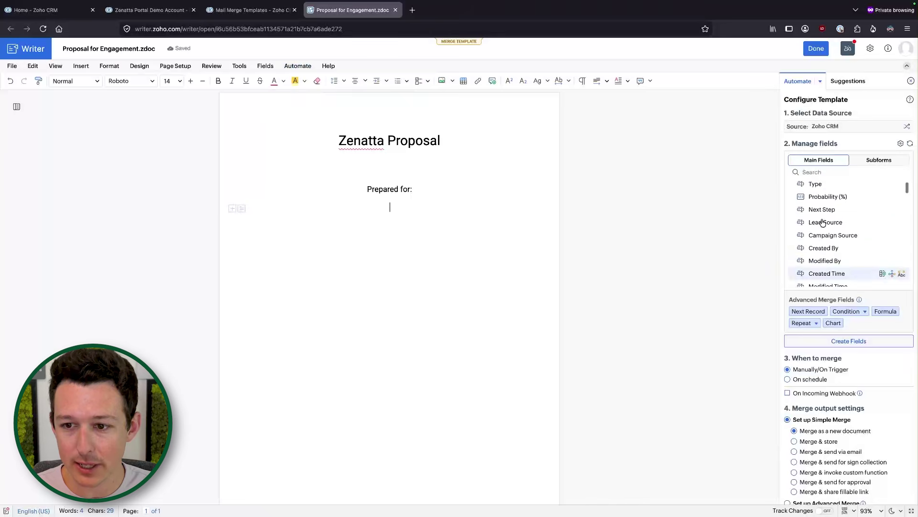
scroll(823, 222, down, 5)
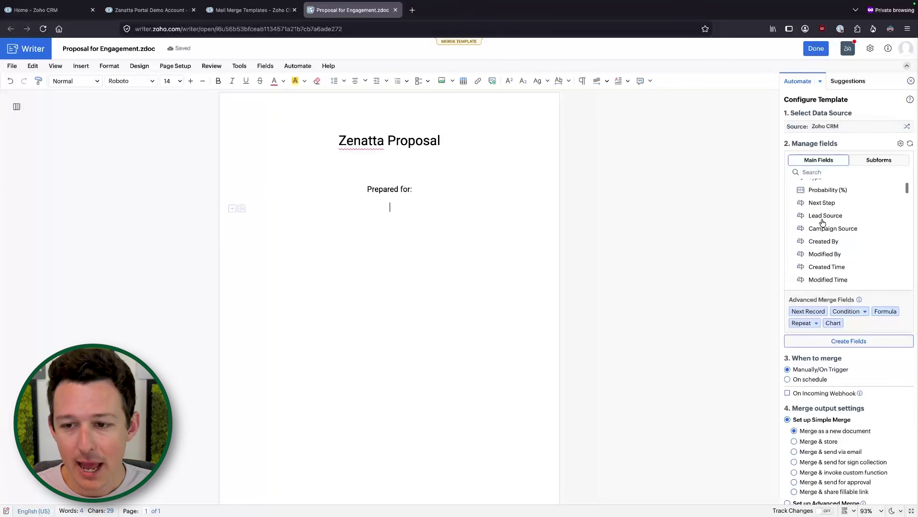
scroll(818, 229, down, 2)
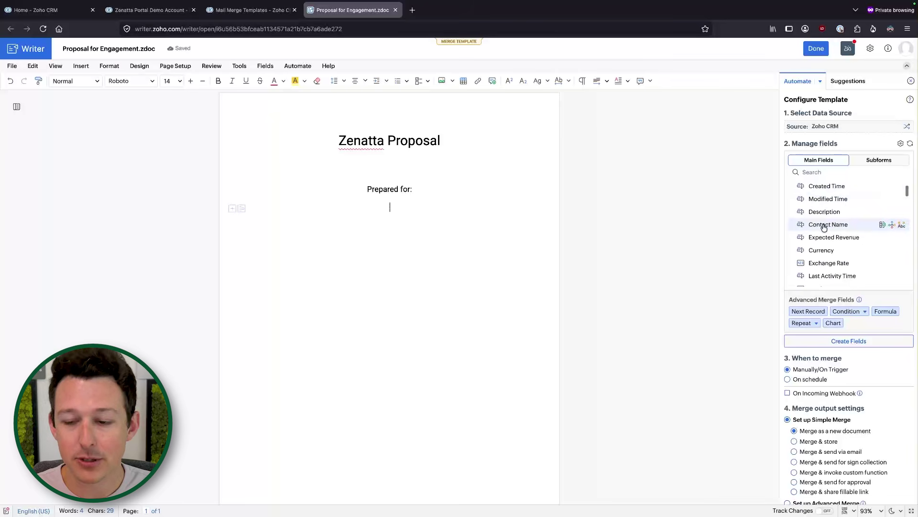
scroll(823, 227, down, 10)
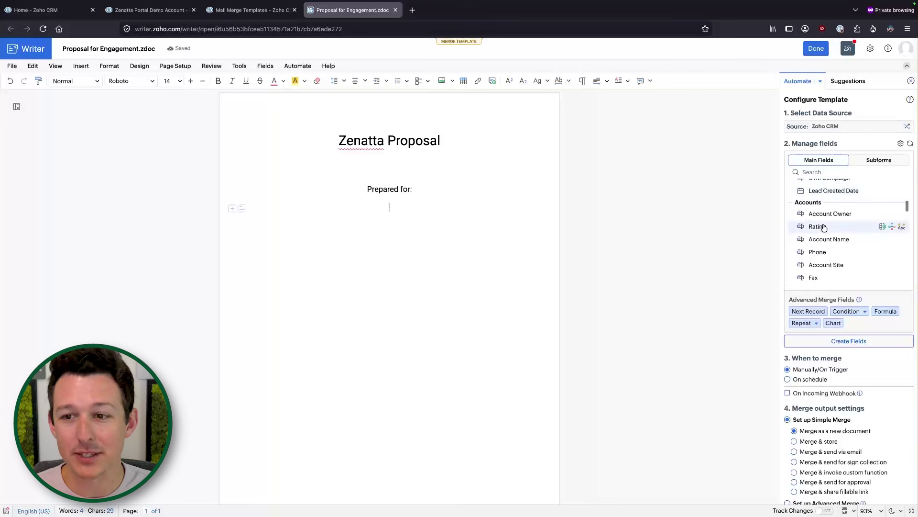
scroll(824, 228, up, 2)
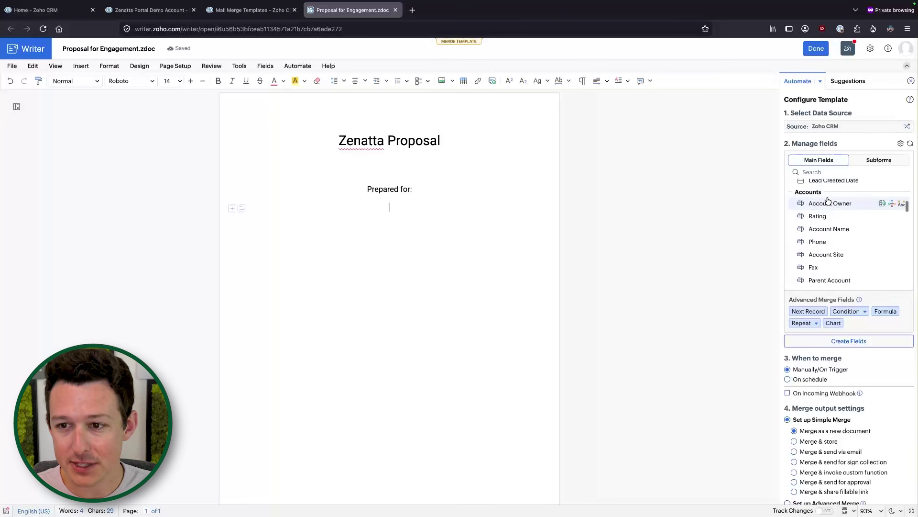
scroll(828, 201, up, 5)
scroll(829, 201, right, 2)
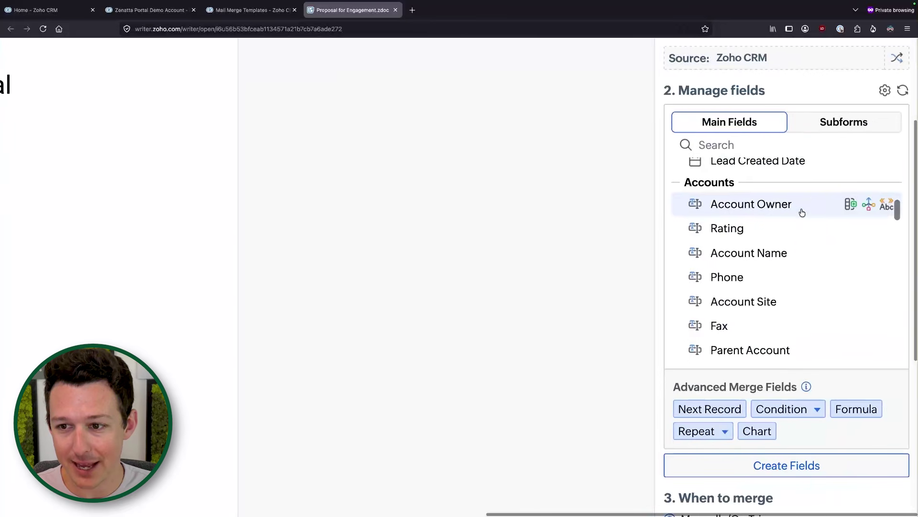
scroll(802, 212, down, 15)
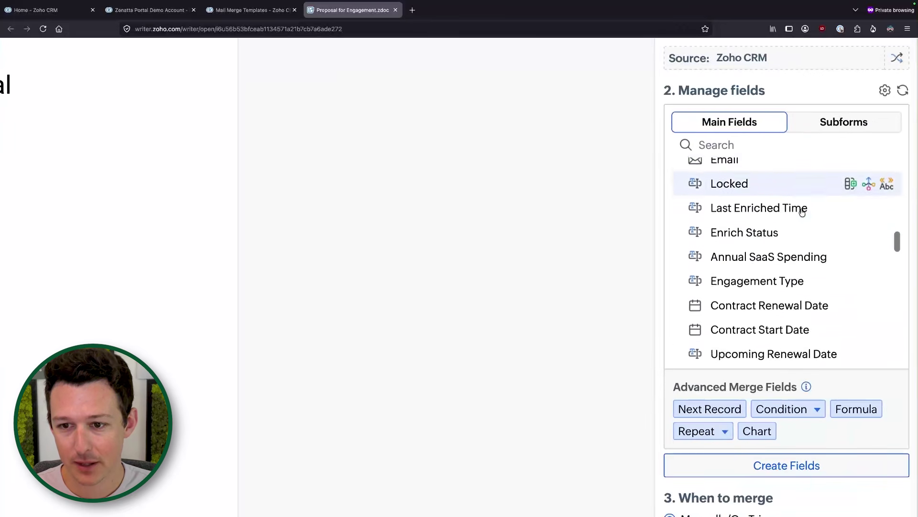
scroll(802, 213, down, 15)
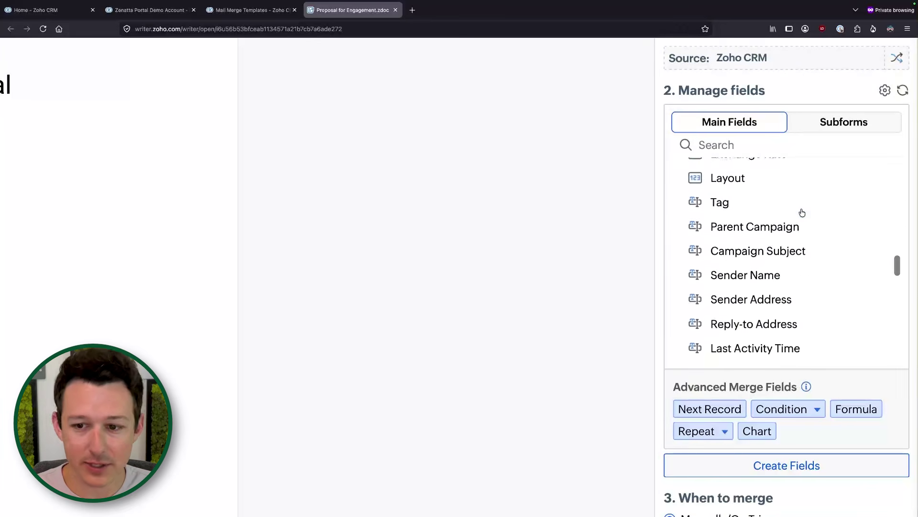
scroll(802, 212, down, 12)
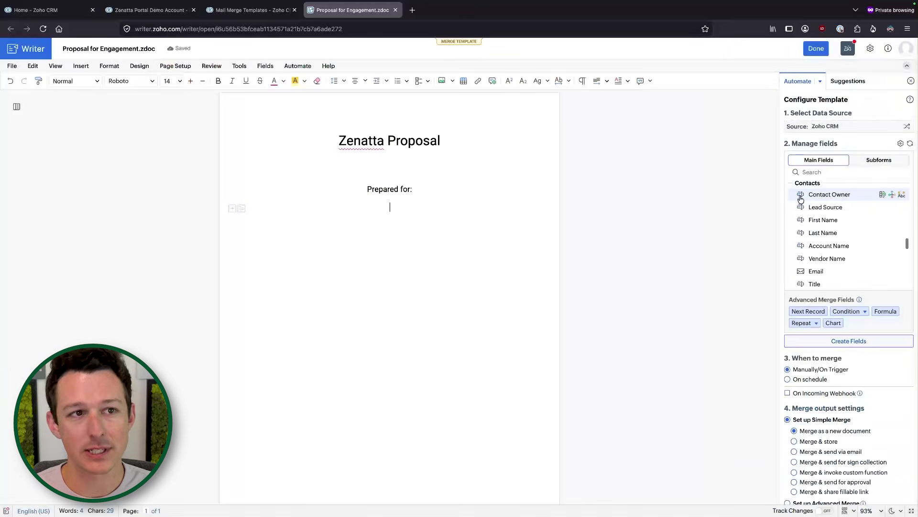
scroll(816, 194, up, 1)
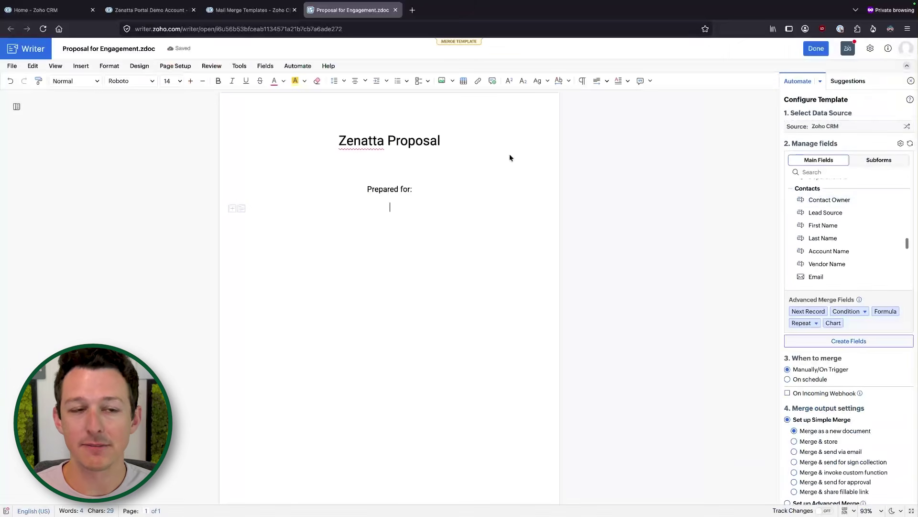
On the deal record, highlight the Account Name and Contact Name rows, then return to Mail Merge templates.
click(160, 10)
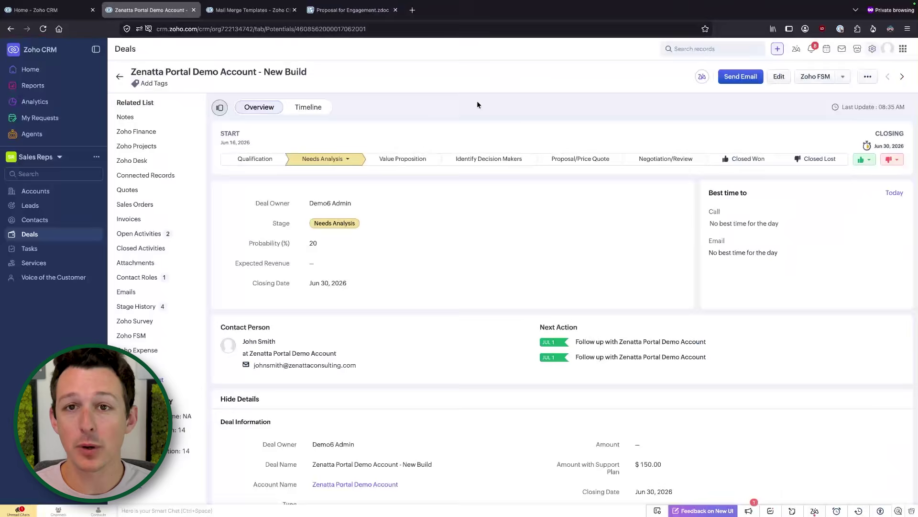
scroll(452, 290, down, 6)
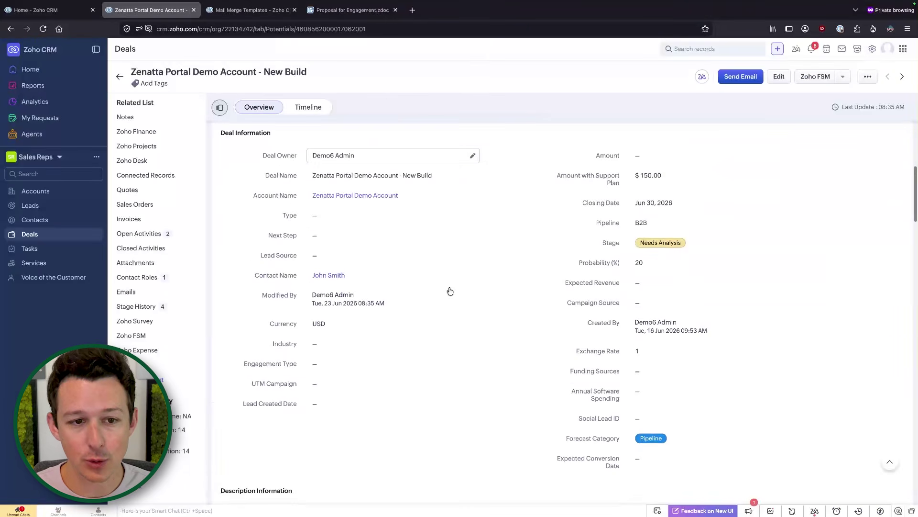
drag(248, 191, 404, 196)
click(237, 199)
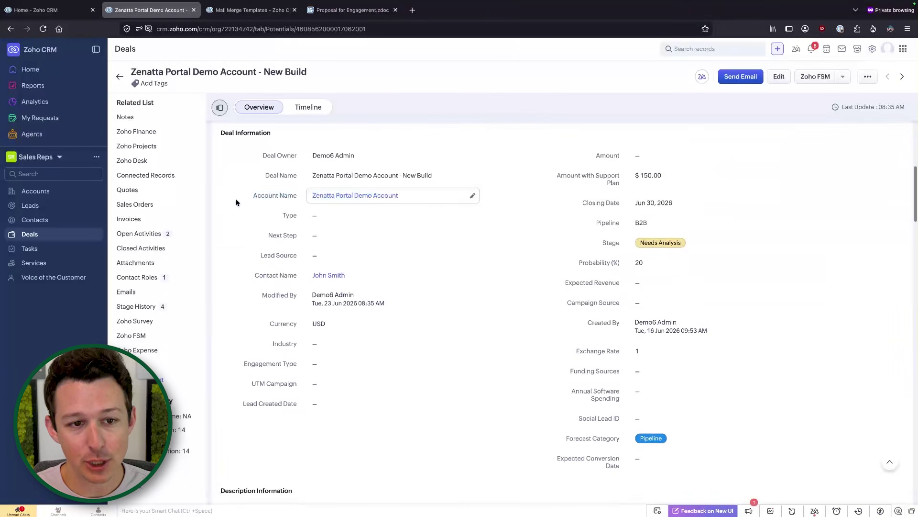
drag(239, 196, 447, 197)
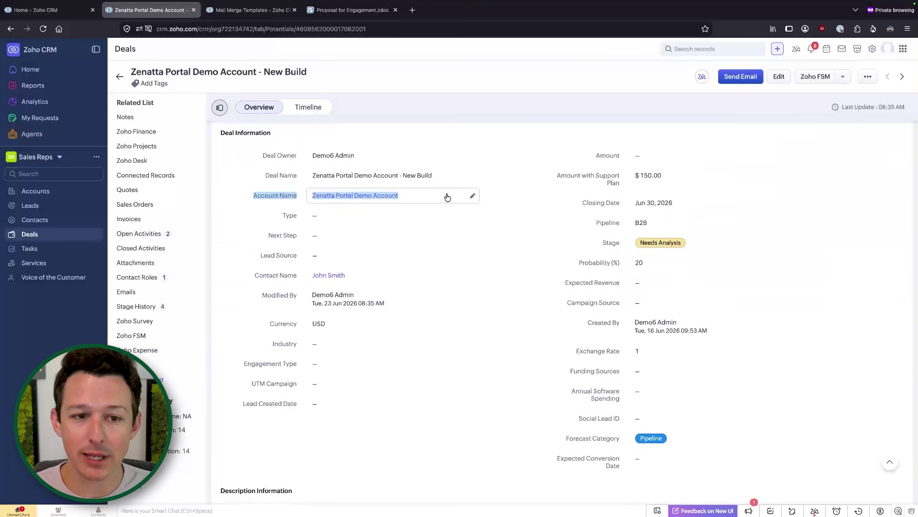
drag(239, 277, 435, 280)
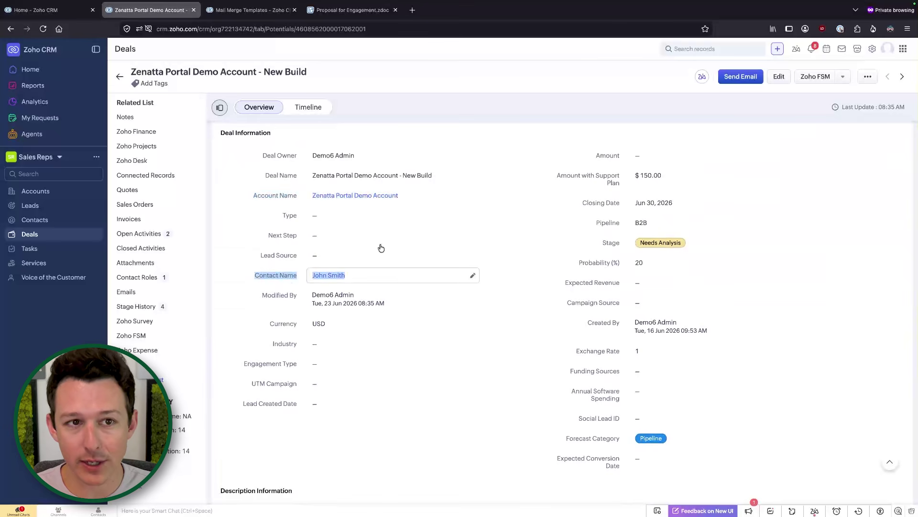
click(253, 10)
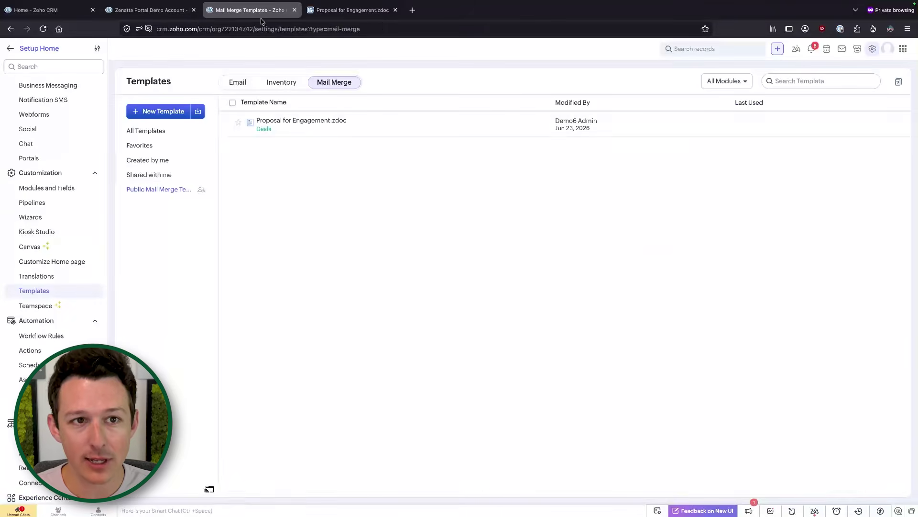
Insert the contact First Name and Last Name merge fields, then start a new line.
click(378, 10)
scroll(856, 251, up, 1)
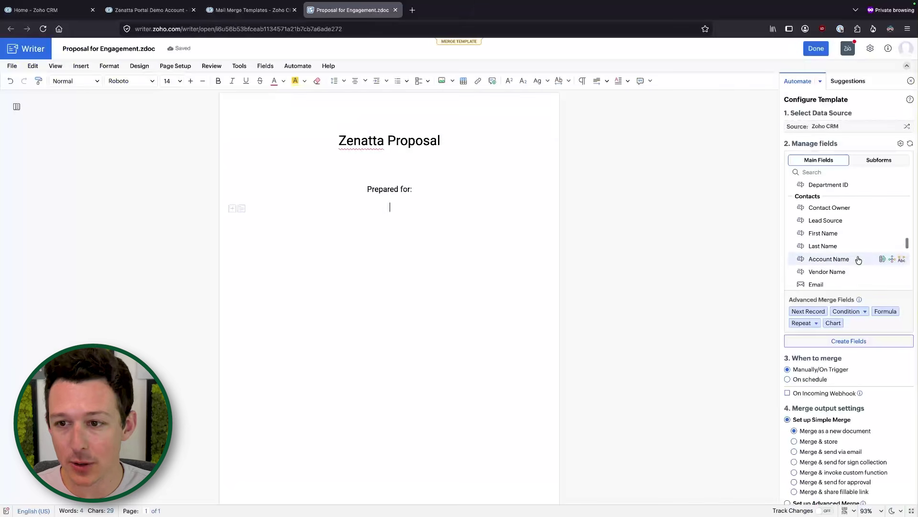
scroll(851, 247, down, 1)
click(834, 228)
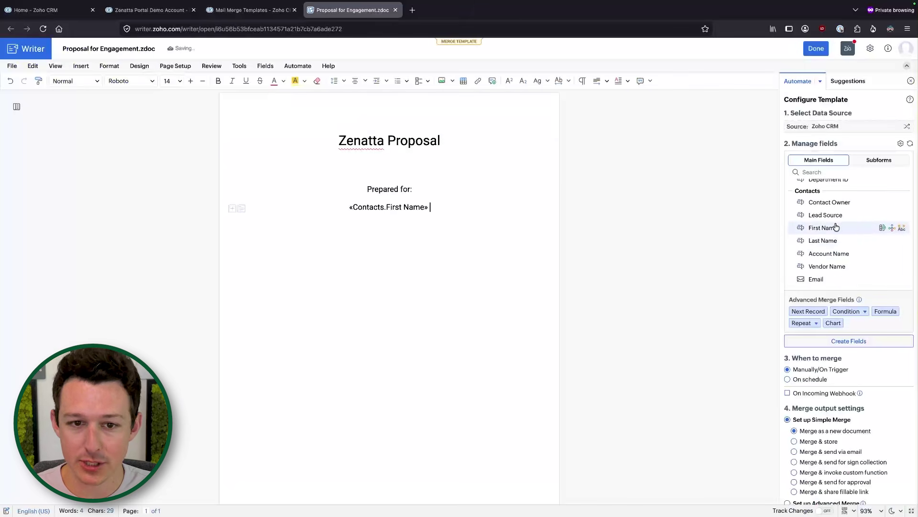
click(834, 241)
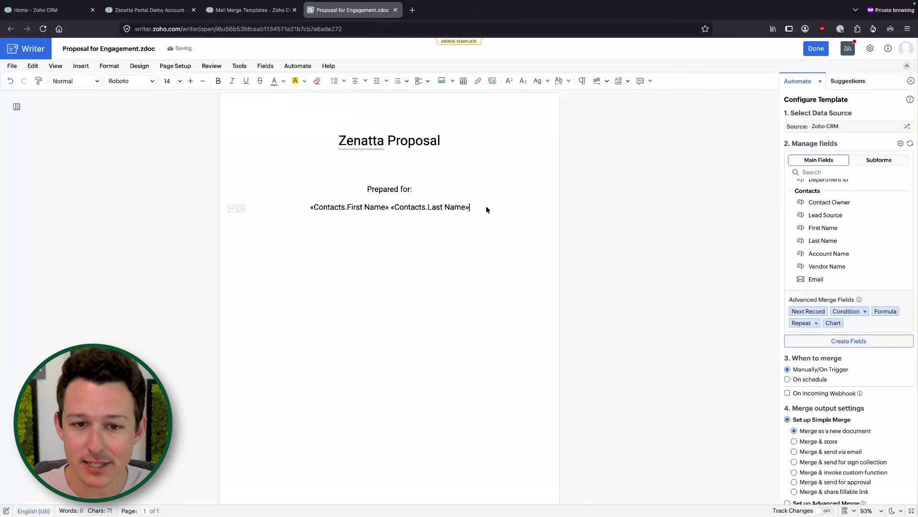
key(Return)
scroll(865, 244, up, 1)
scroll(865, 244, down, 10)
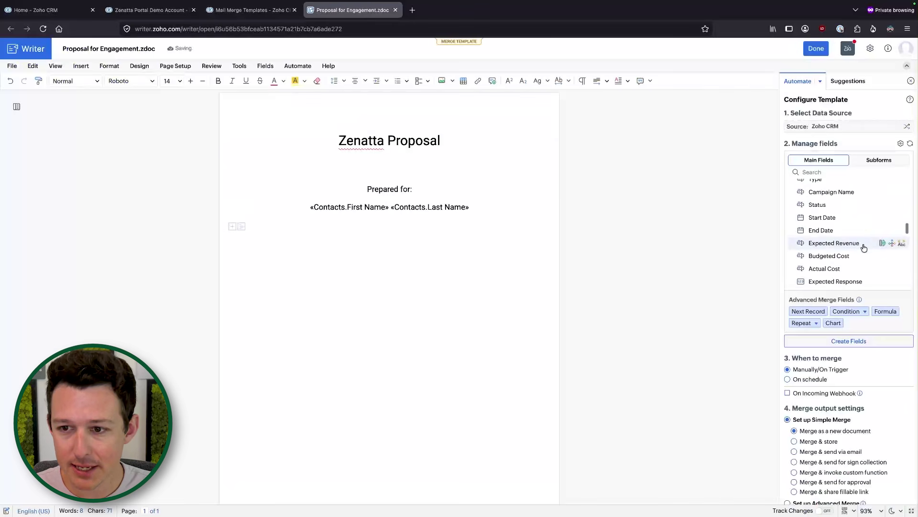
scroll(864, 247, up, 3)
scroll(864, 248, up, 8)
scroll(864, 247, down, 4)
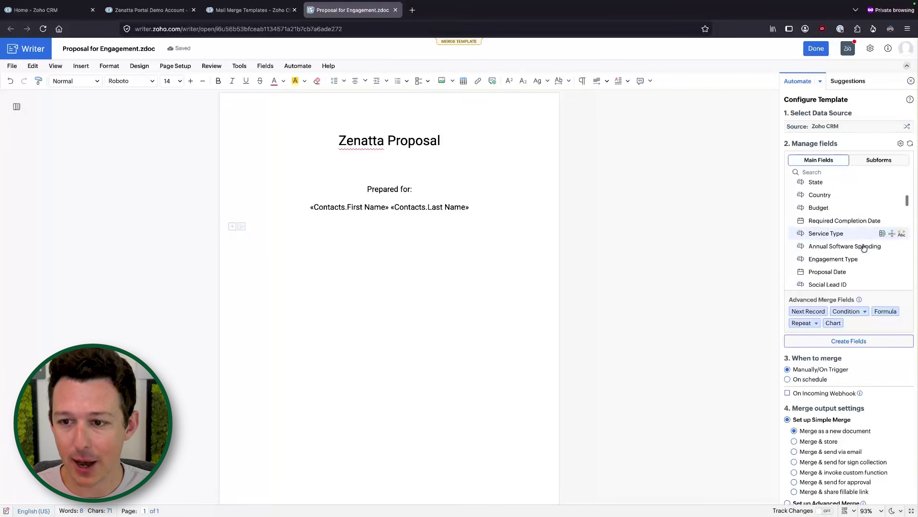
scroll(864, 247, up, 6)
scroll(864, 247, down, 2)
Insert the Account Name, Budget and Required Completion Date merge fields on separate lines.
click(854, 237)
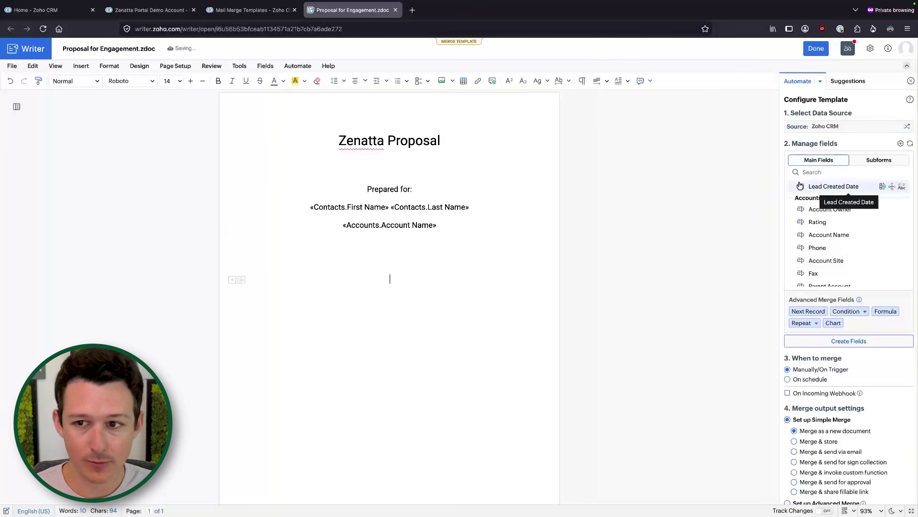
scroll(837, 200, up, 8)
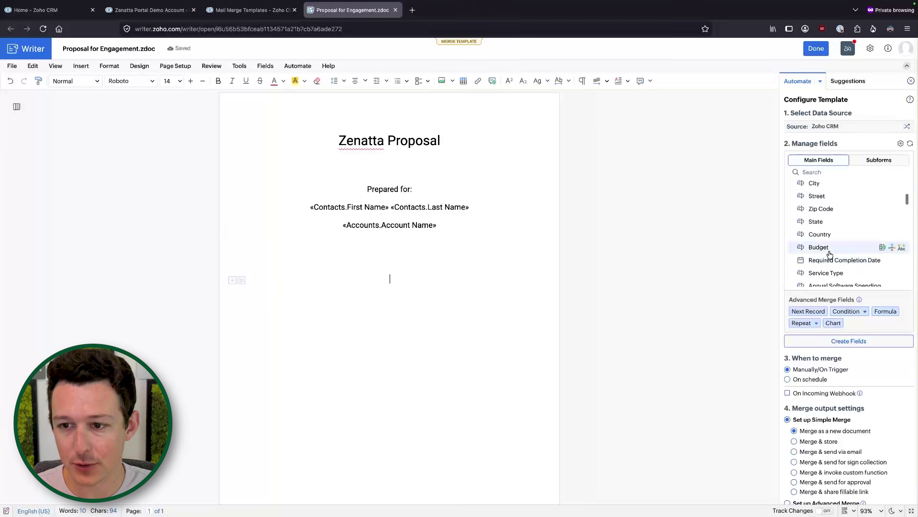
click(830, 253)
key(Return)
click(832, 261)
Label the fields with 'Budget:' and 'Completion Date:' and add an empty line below.
drag(588, 279, 355, 279)
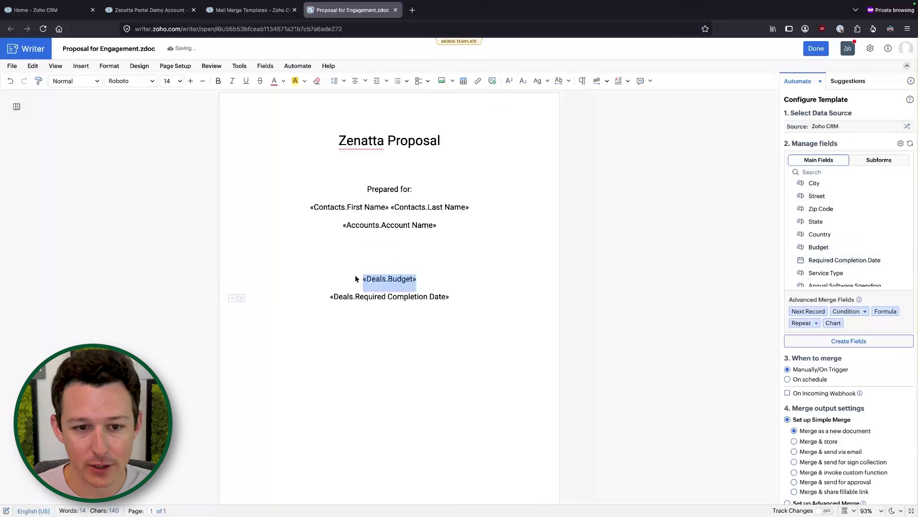
click(363, 278)
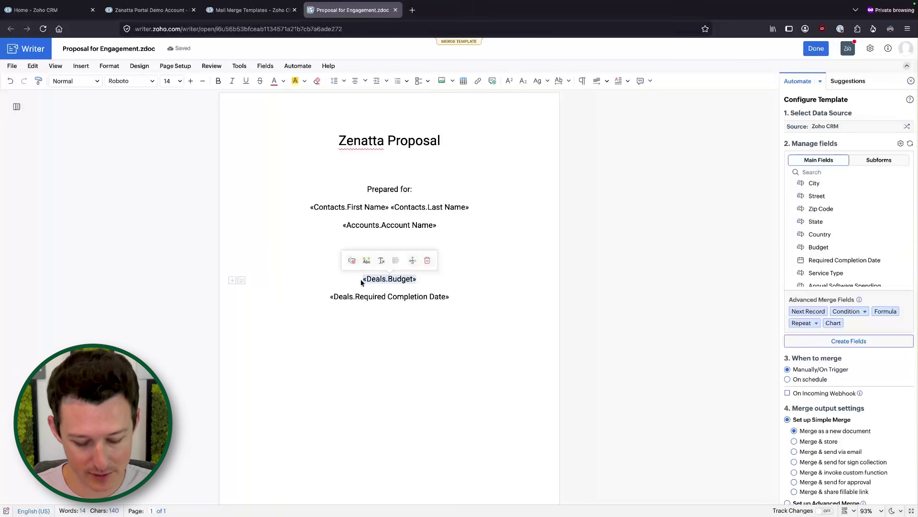
text(Budget:)
click(322, 297)
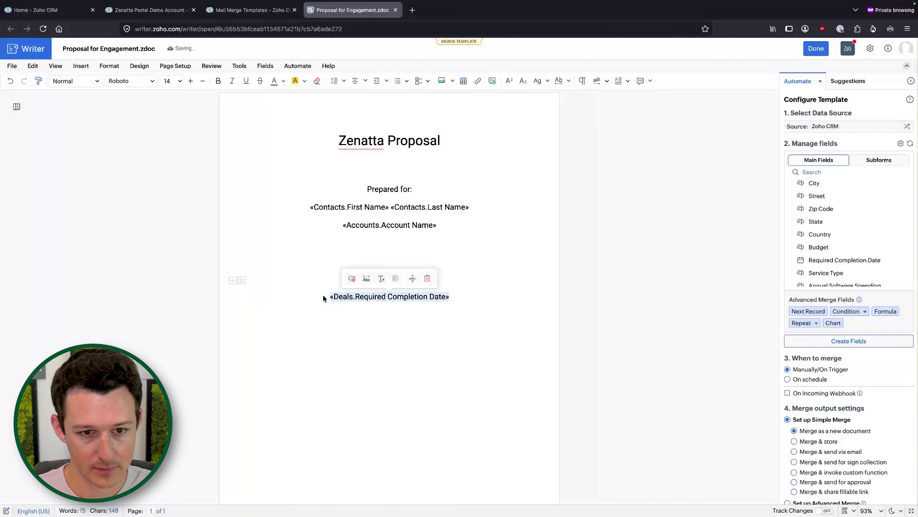
text(Completion Date:)
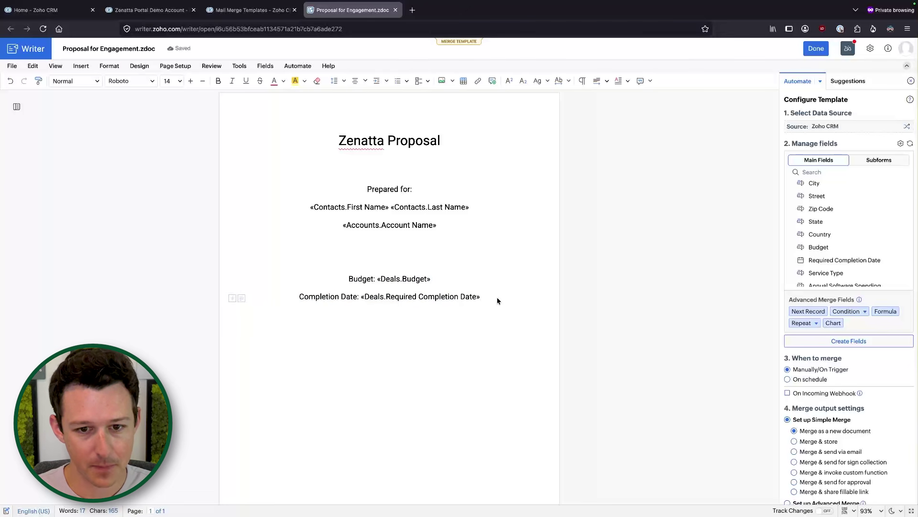
key(Return)
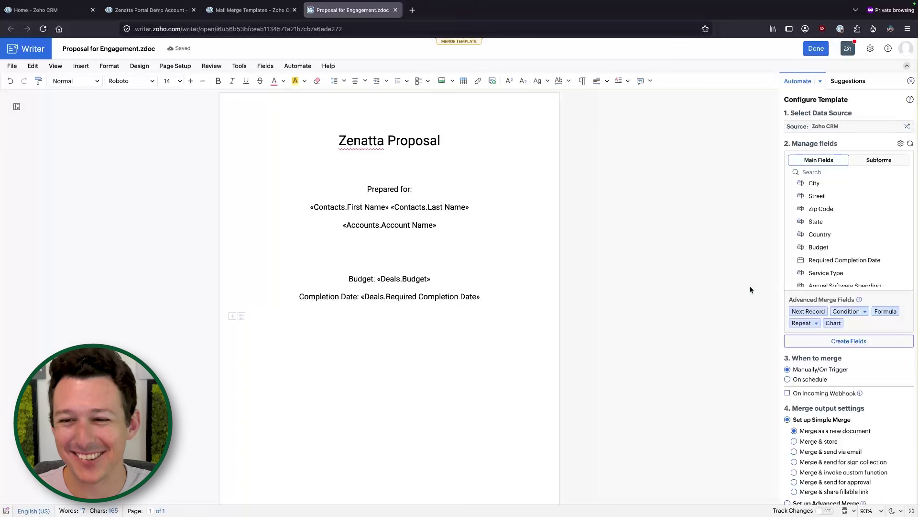
scroll(857, 226, down, 1)
scroll(856, 227, up, 4)
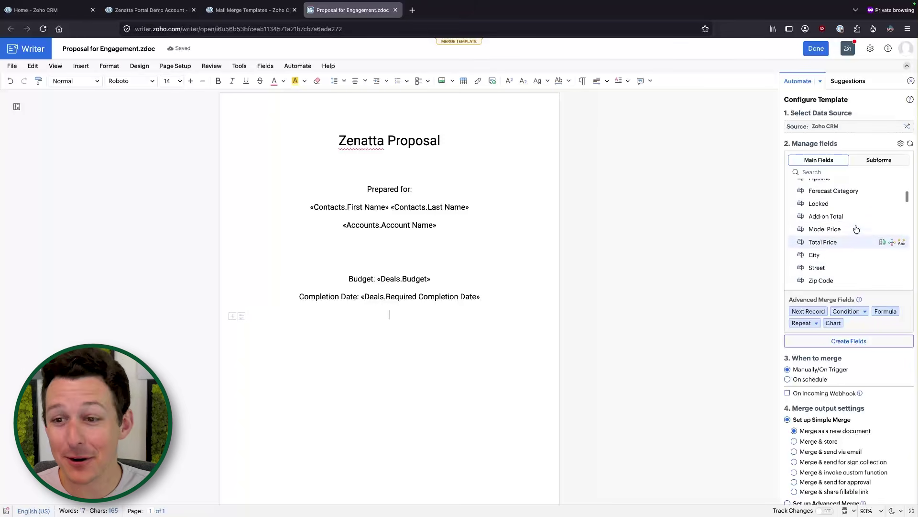
scroll(856, 229, up, 4)
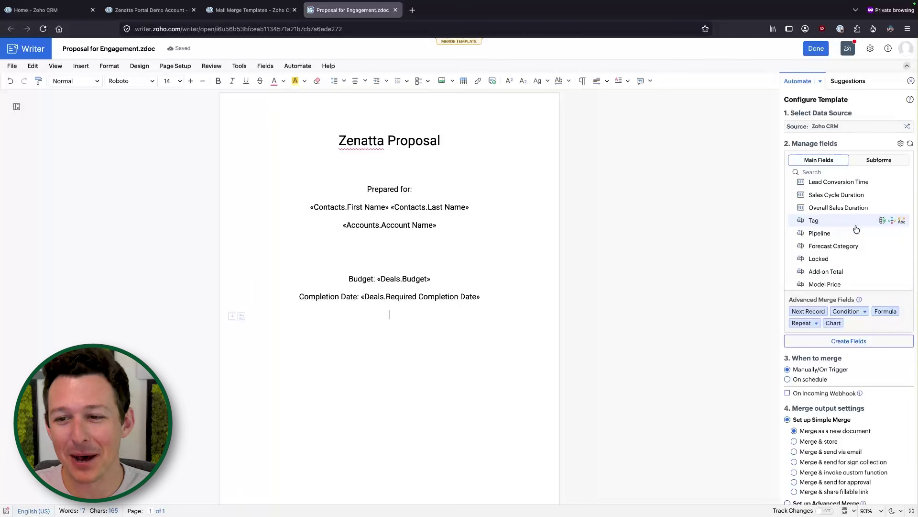
scroll(856, 228, up, 6)
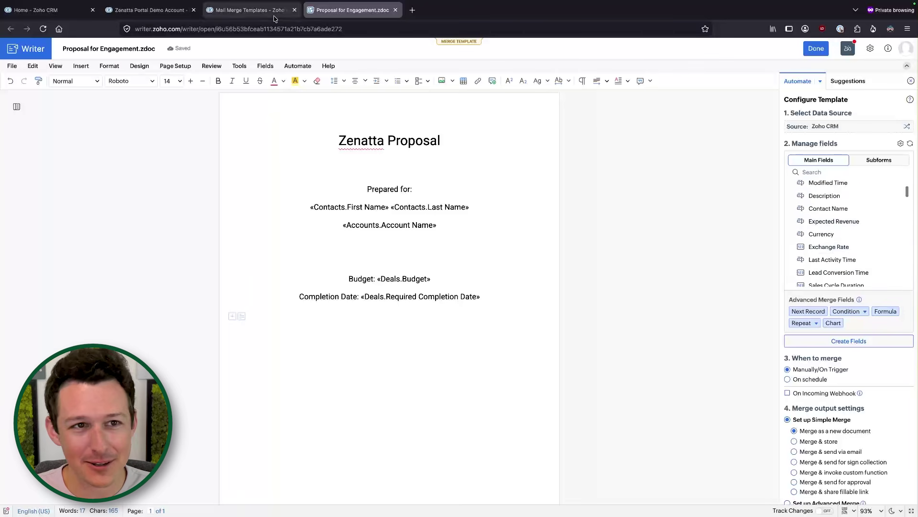
Switch to the deal record and scroll toward Discovery Information and the Chosen Add-ons subform.
click(163, 11)
scroll(337, 252, down, 6)
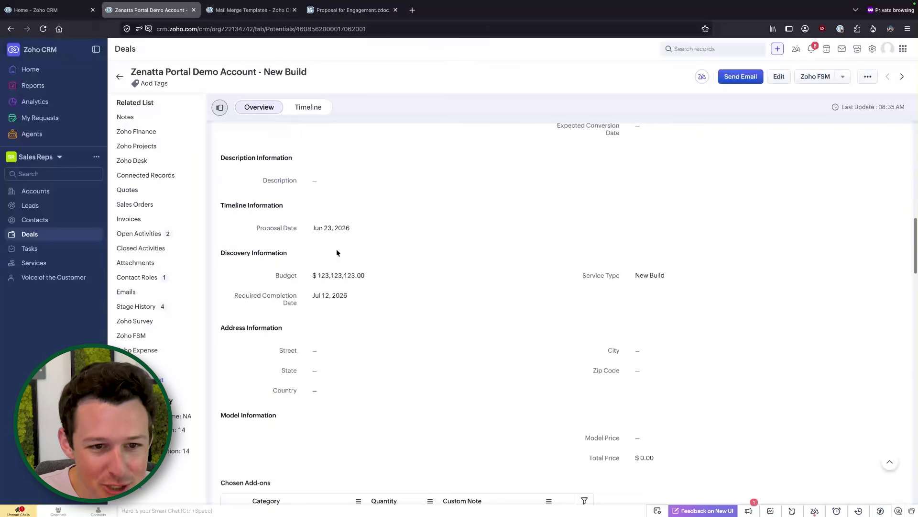
scroll(418, 357, down, 3)
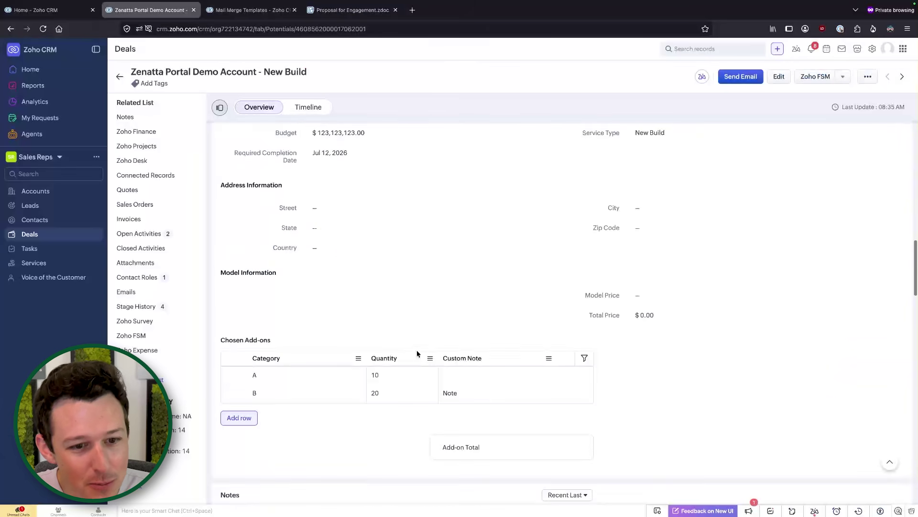
scroll(417, 354, down, 3)
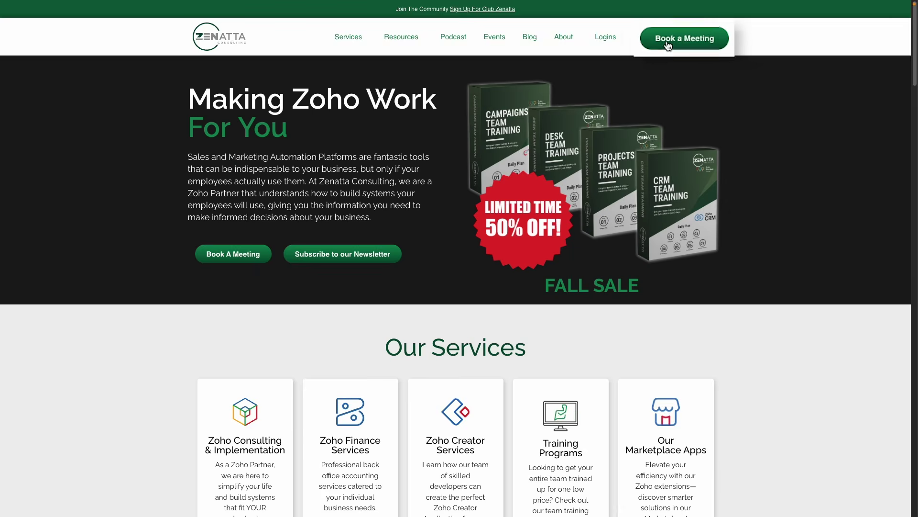
Open the Book a Meeting form on the Zenatta site and start entering the visitor's name.
click(669, 43)
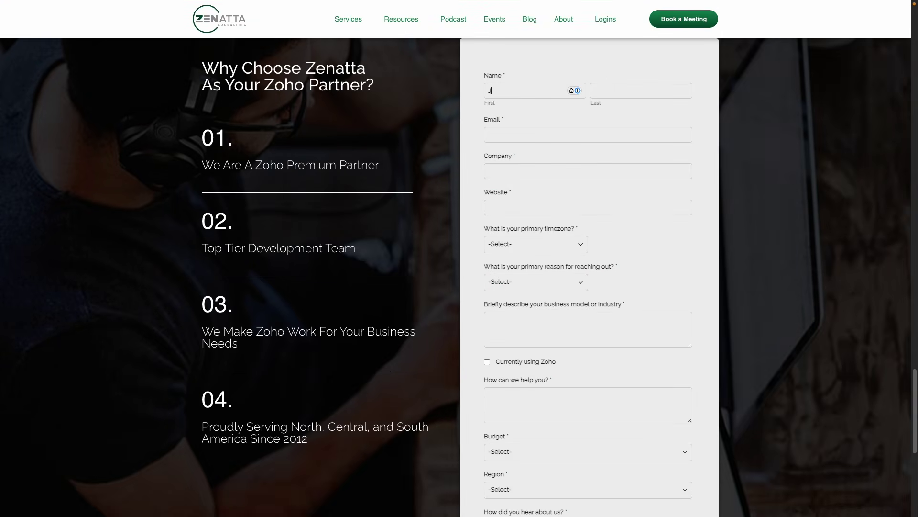
key(Tab)
text(D)
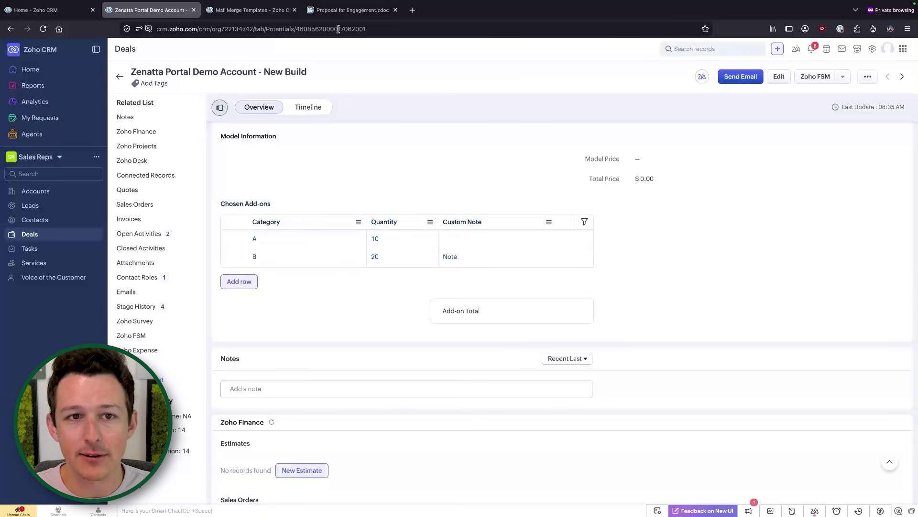
In the proposal template, search Main Fields for 'chosen', clear the search, and show the Subforms fields.
click(353, 10)
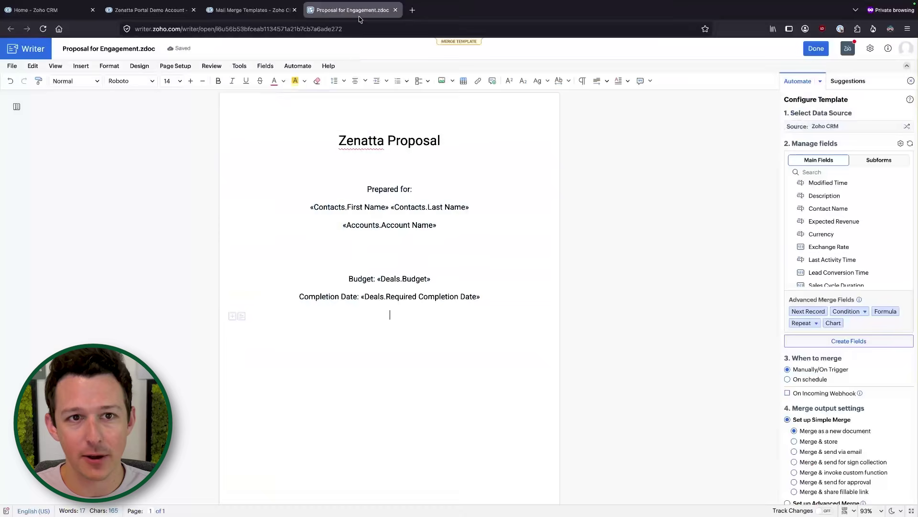
scroll(813, 207, up, 1)
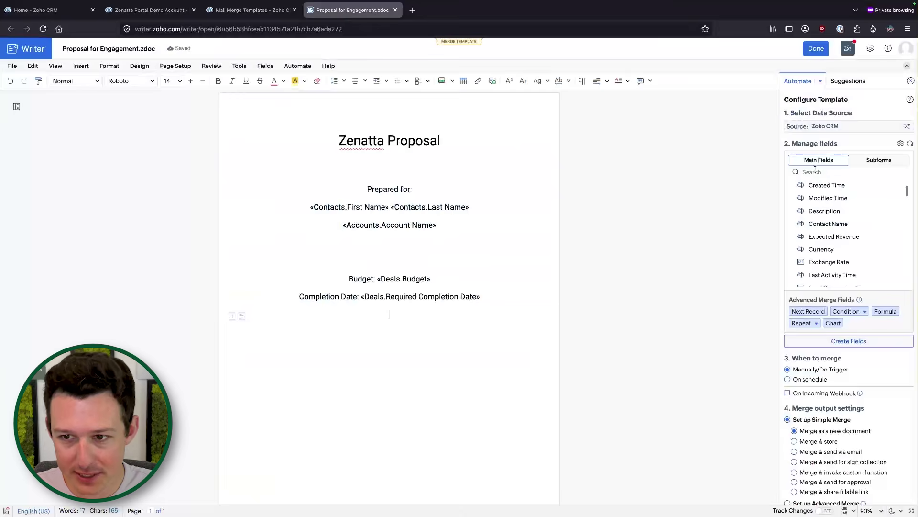
text(chosen)
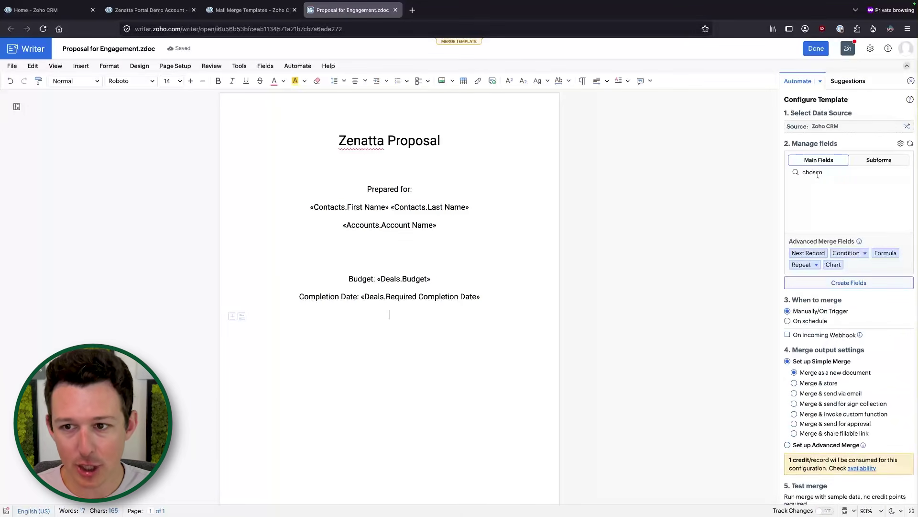
key(BackSpace)
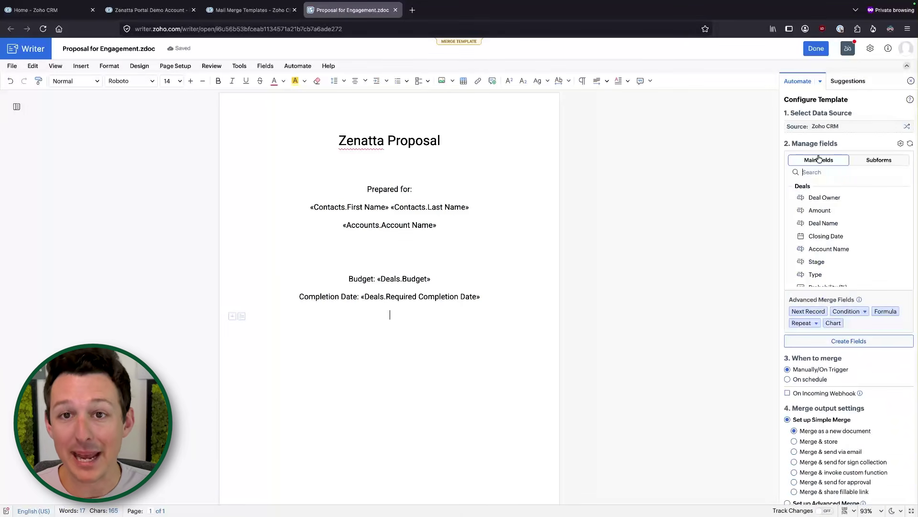
click(875, 161)
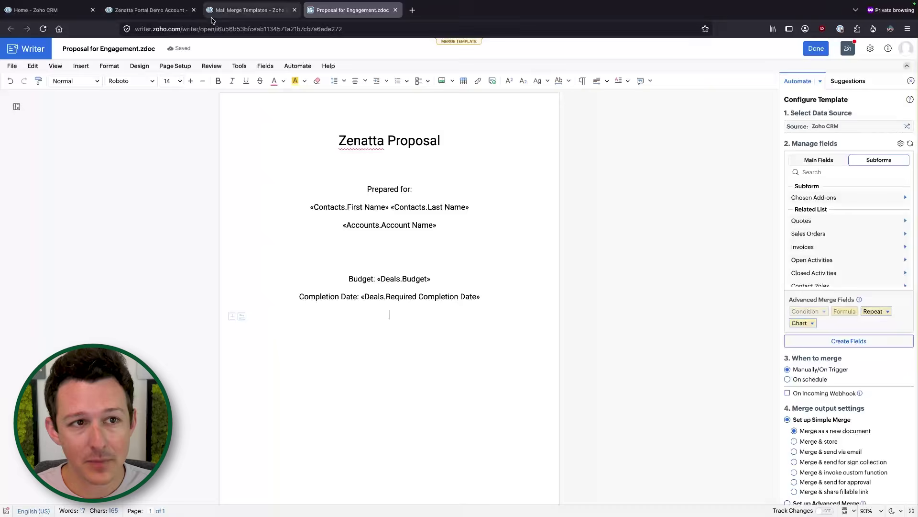
On the Zenatta Portal deal record, highlight and review the Chosen Add-ons table rows.
click(149, 9)
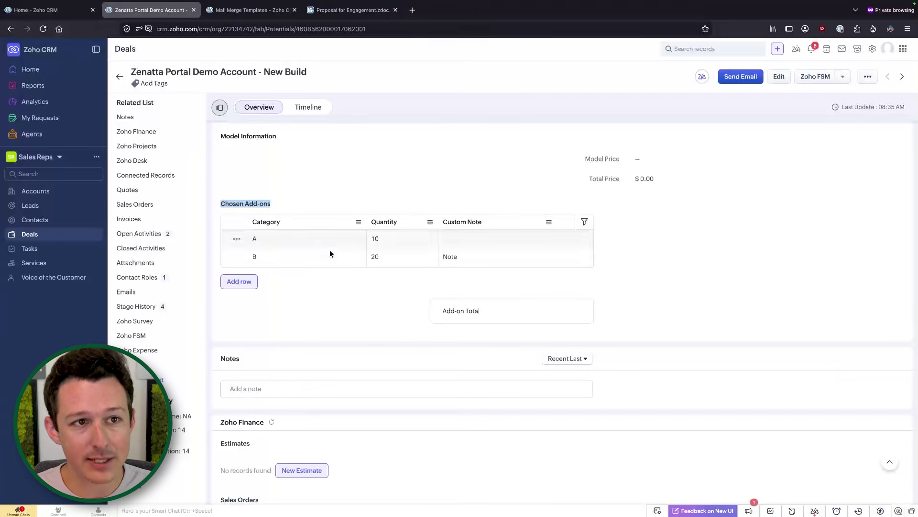
click(282, 175)
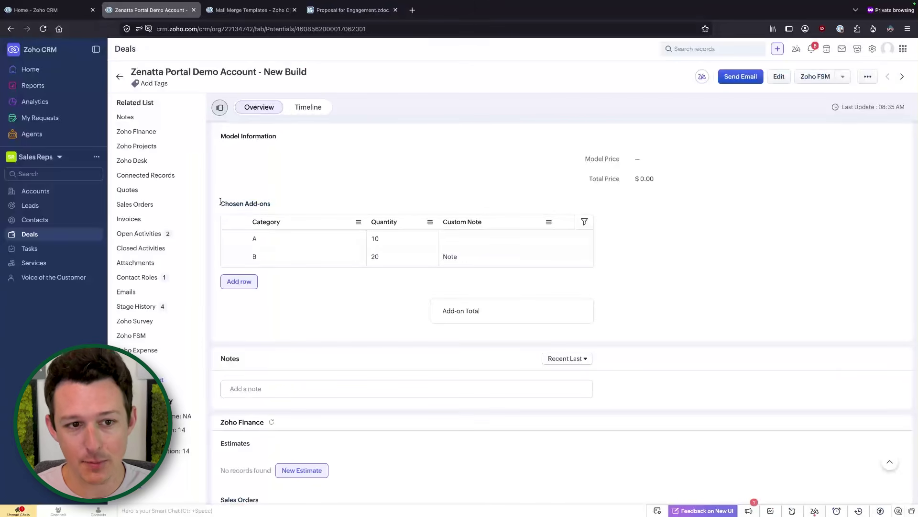
drag(220, 202, 469, 273)
scroll(439, 202, up, 2)
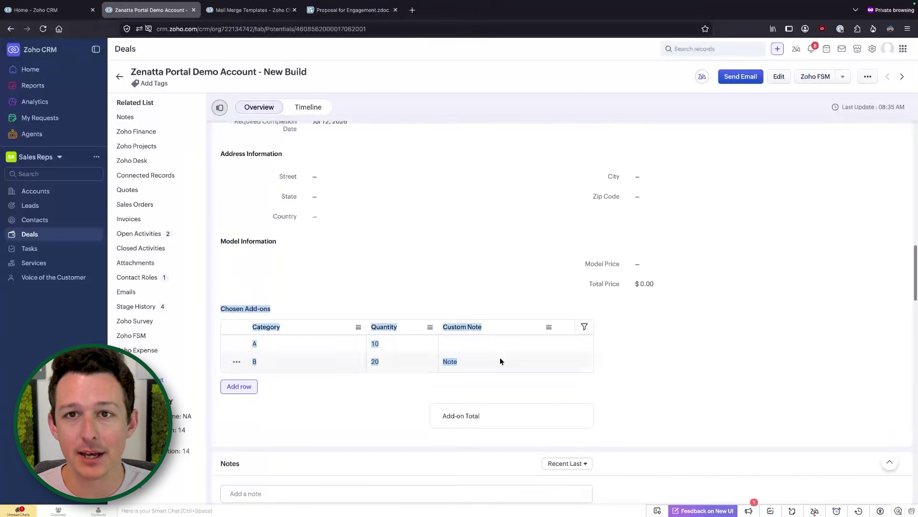
click(518, 279)
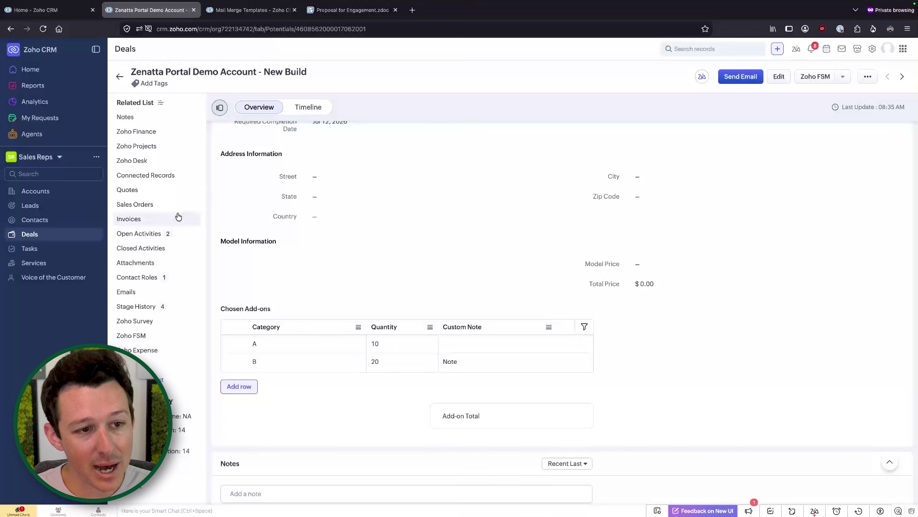
Check the deal's Quotes, Sales Orders and Invoices related lists, then return to the proposal template.
click(169, 196)
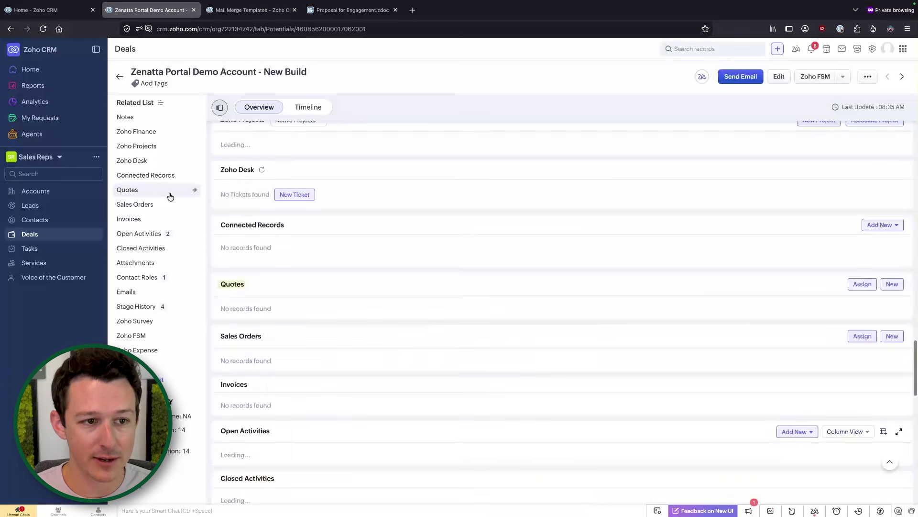
click(165, 209)
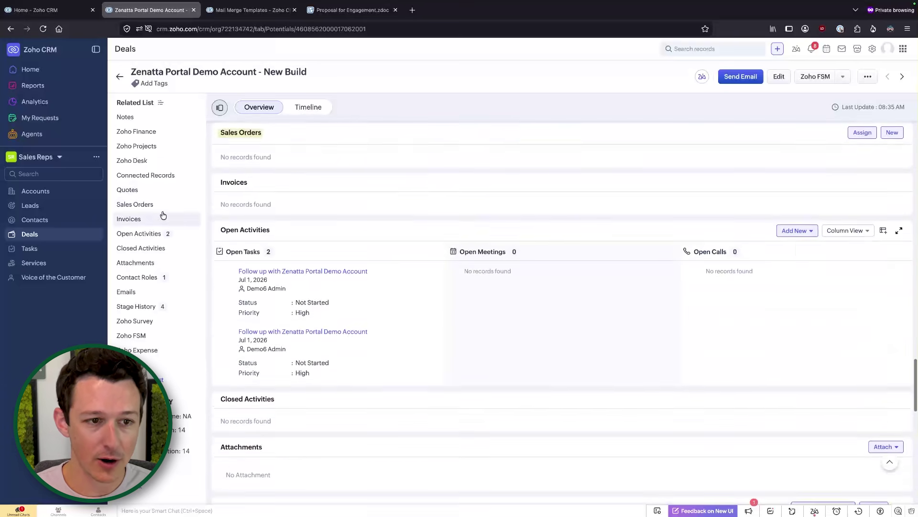
click(162, 219)
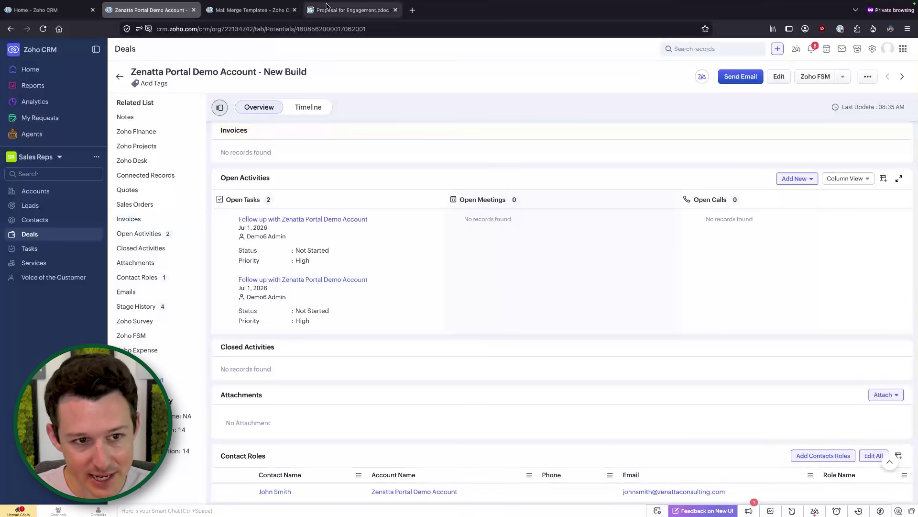
click(353, 10)
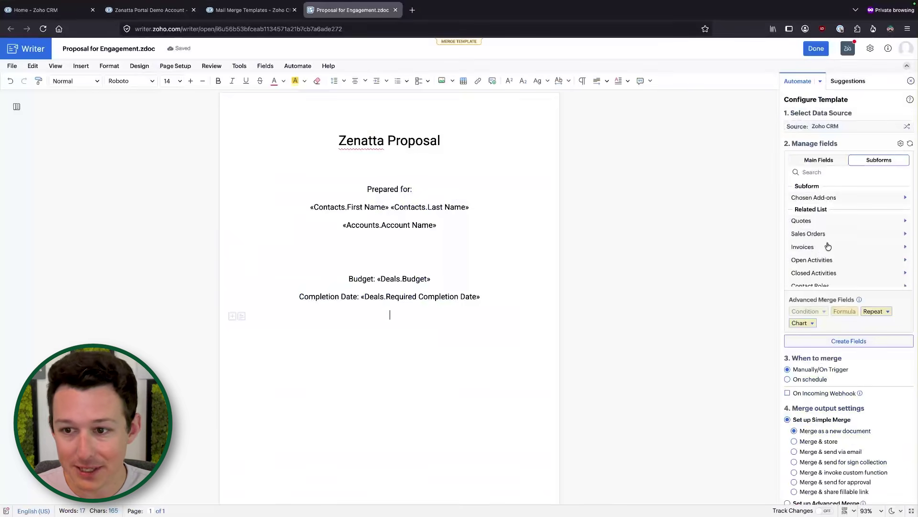
Browse the Subforms field list, close Open Activities, and expand Chosen Add-ons to reveal its repeat-region table options.
scroll(830, 247, down, 1)
click(896, 250)
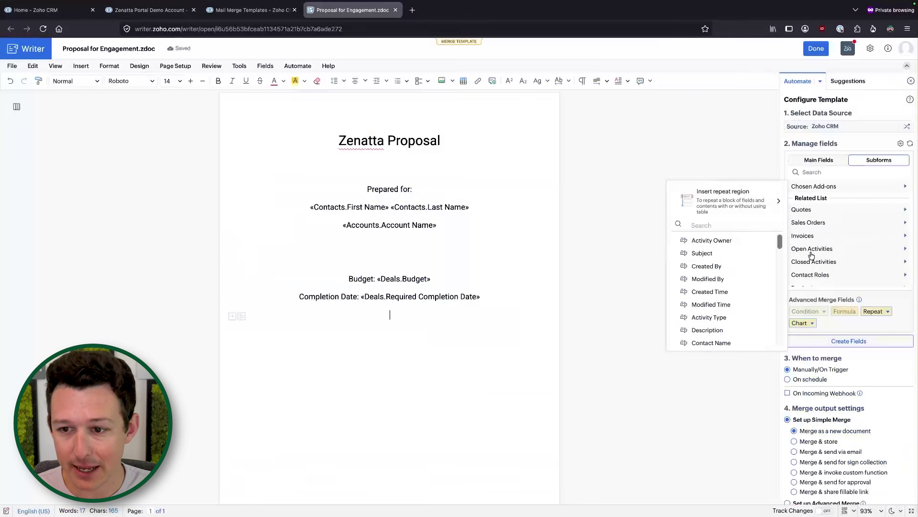
scroll(758, 238, down, 3)
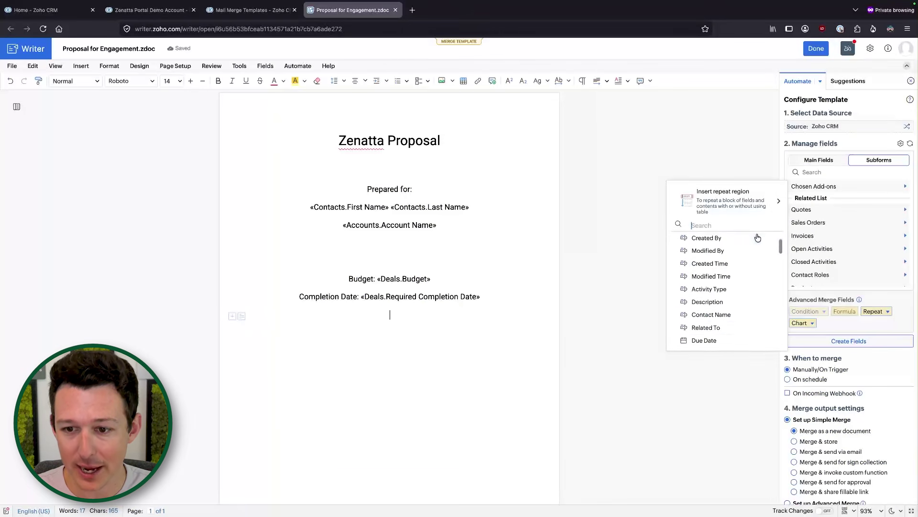
scroll(726, 302, down, 1)
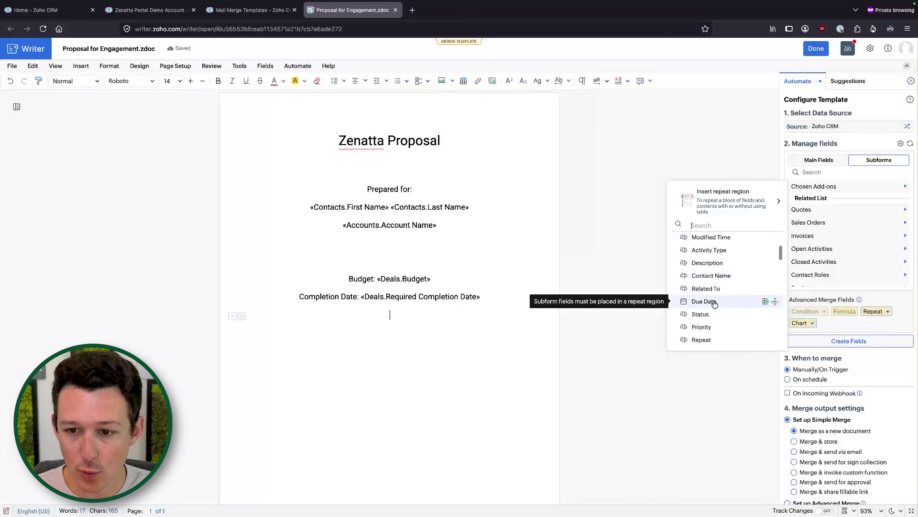
scroll(715, 304, down, 5)
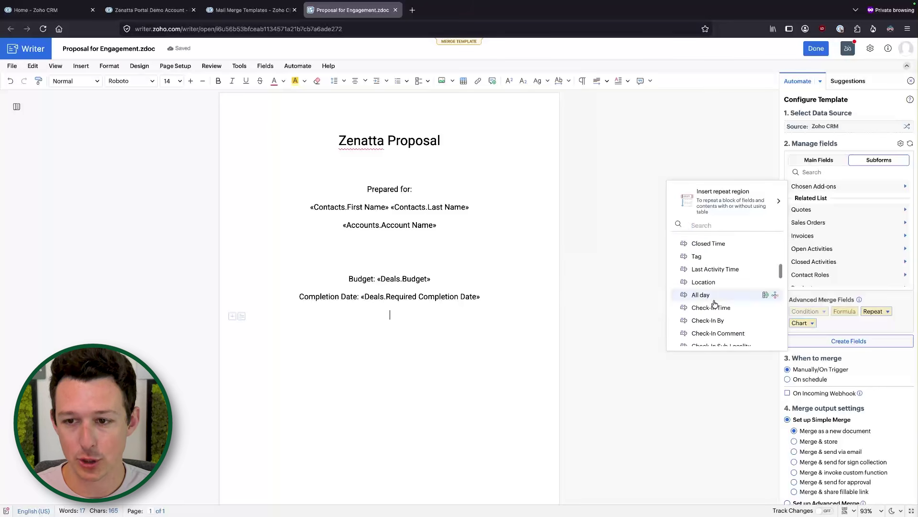
click(859, 187)
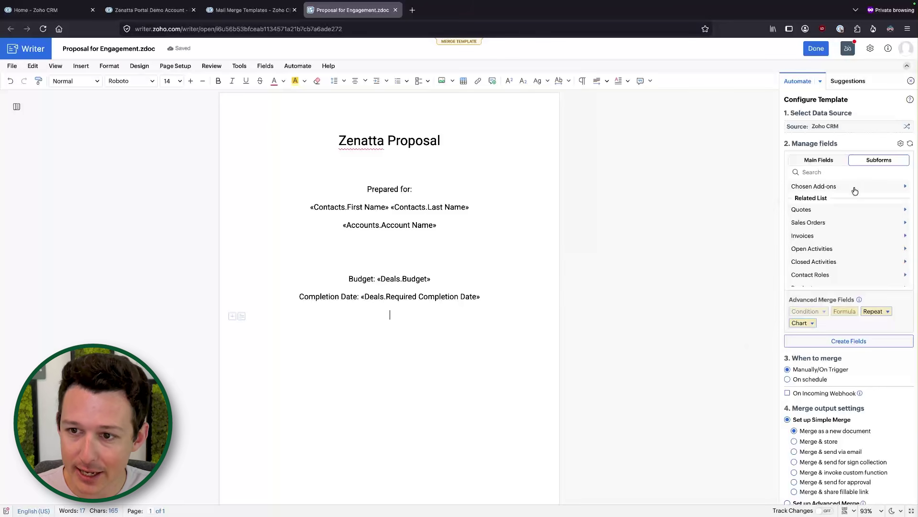
click(855, 190)
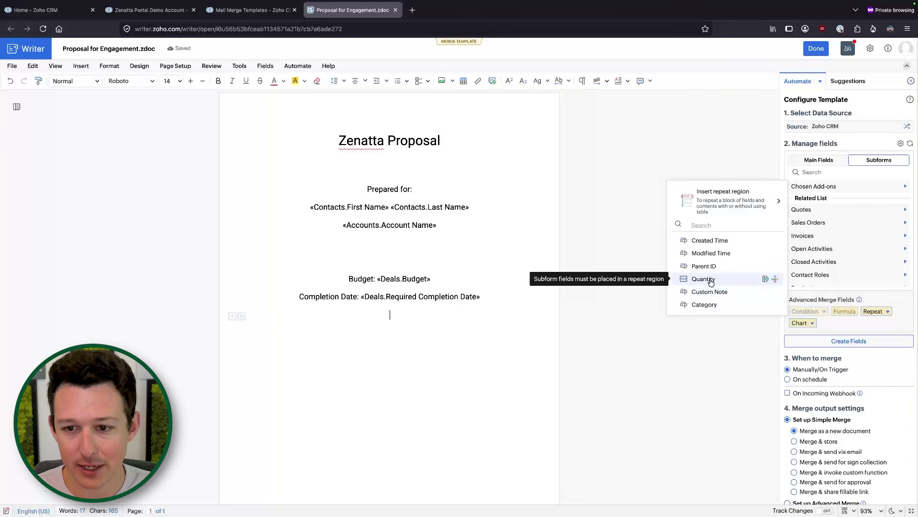
mouse_move(715, 204)
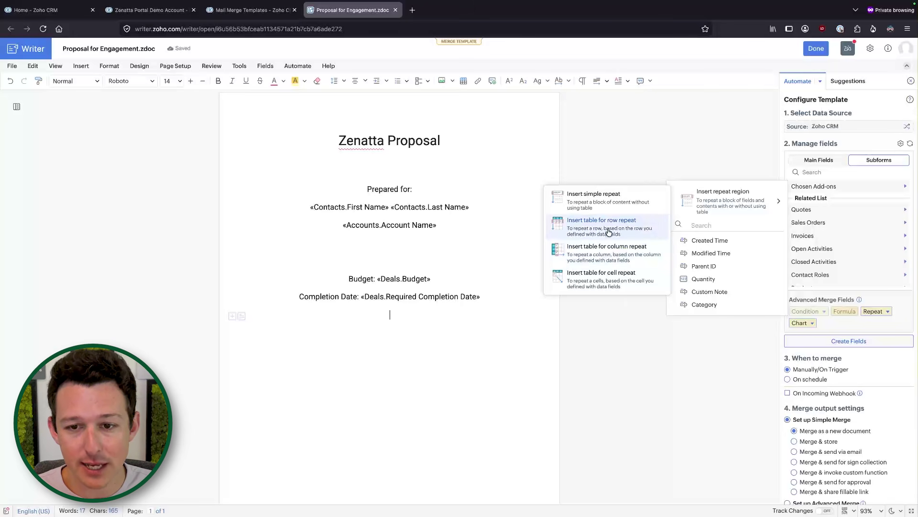
Insert a two-row, three-column row-repeat table below the Completion Date line.
click(608, 231)
click(306, 337)
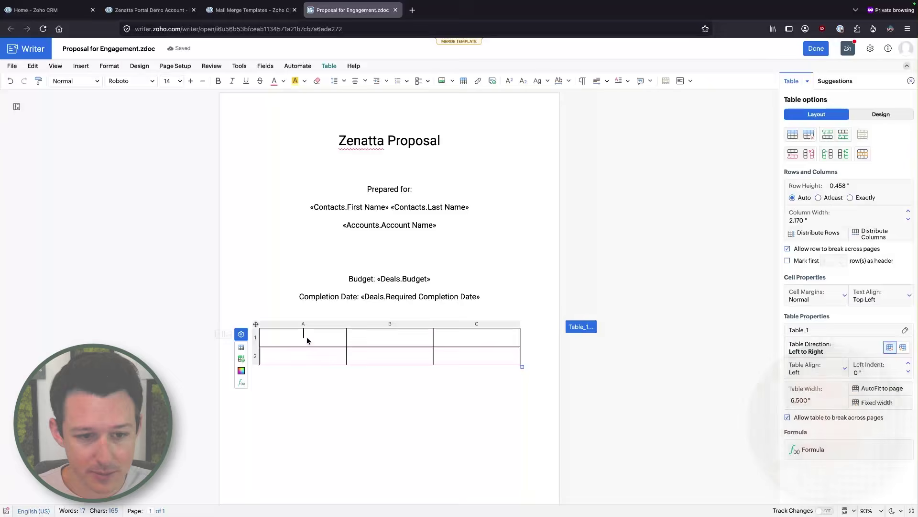
scroll(308, 340, up, 5)
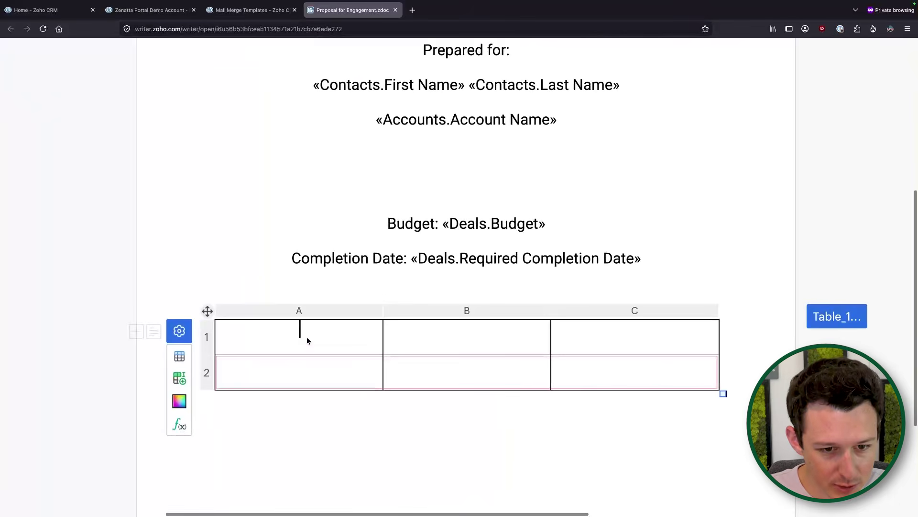
click(221, 359)
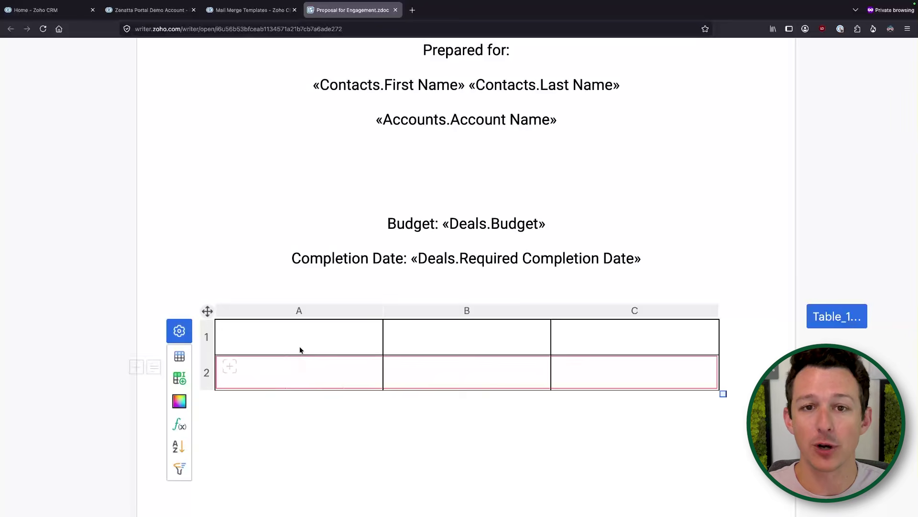
Enter the column headings Category, Quantity and Notes in cells A1, B1 and C1.
click(316, 339)
text(C)
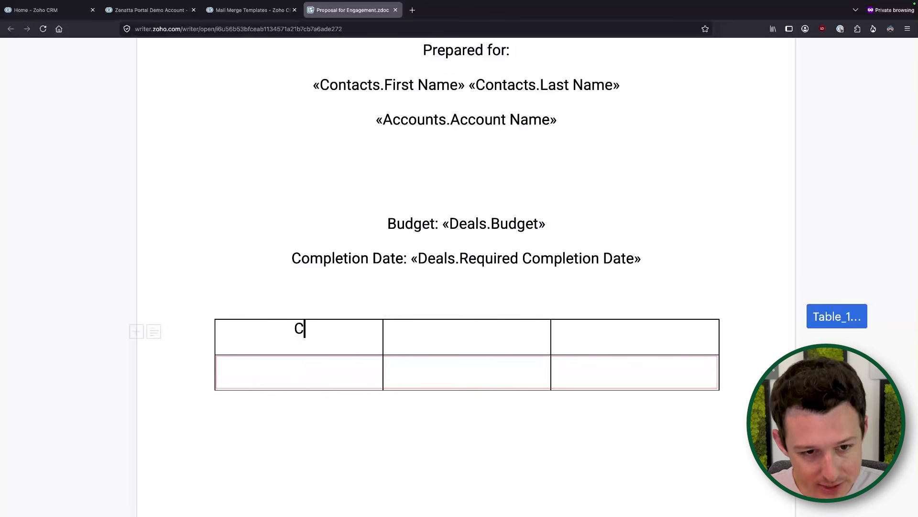
text(ategory)
click(425, 344)
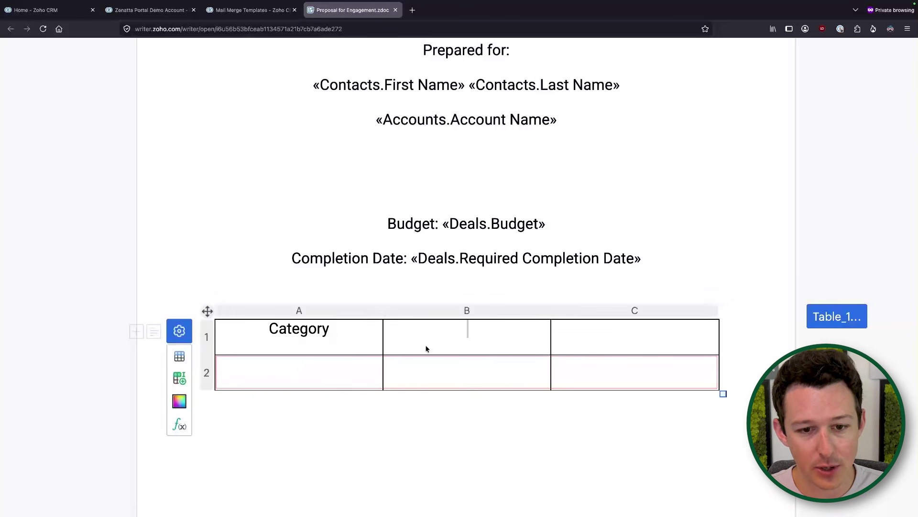
text(Quantity)
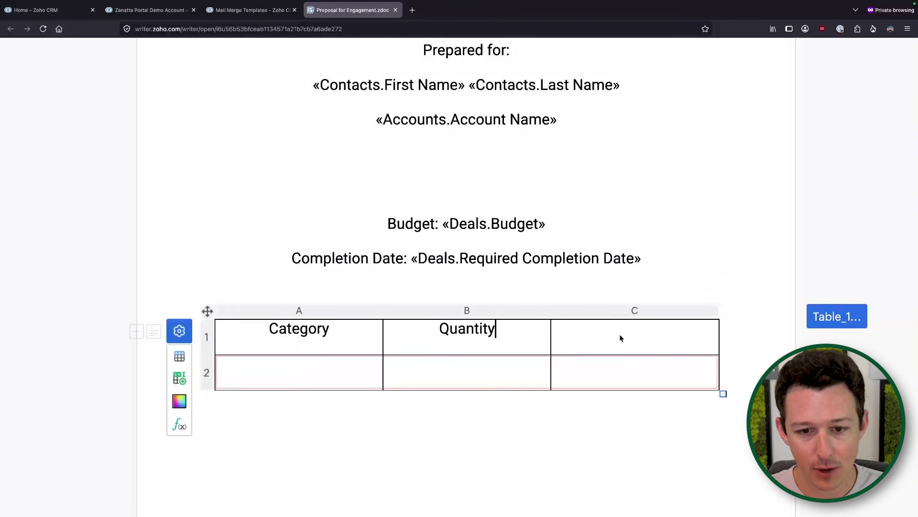
click(619, 339)
text(Notes)
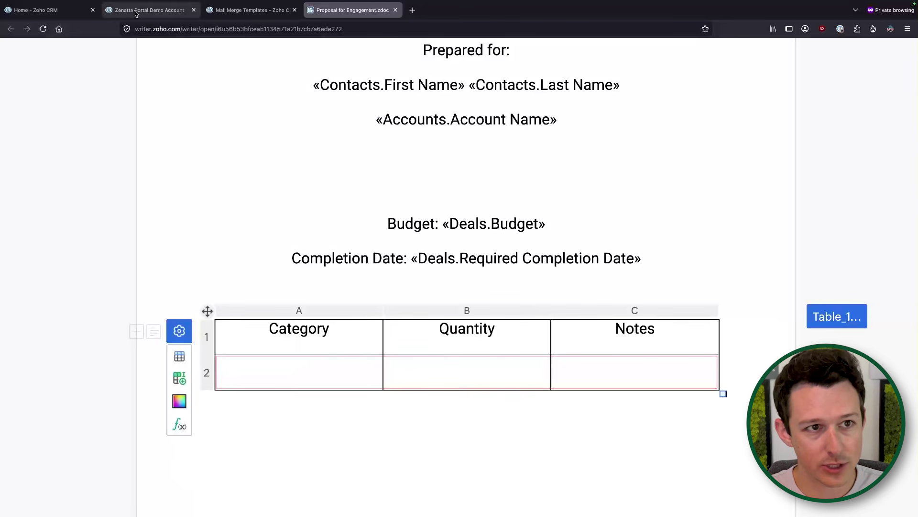
click(148, 9)
scroll(416, 286, up, 3)
scroll(416, 286, up, 15)
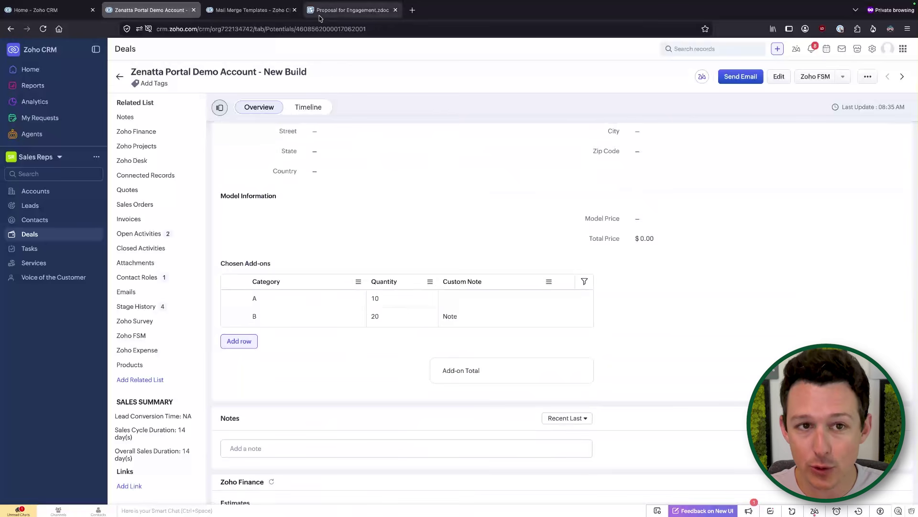
click(344, 10)
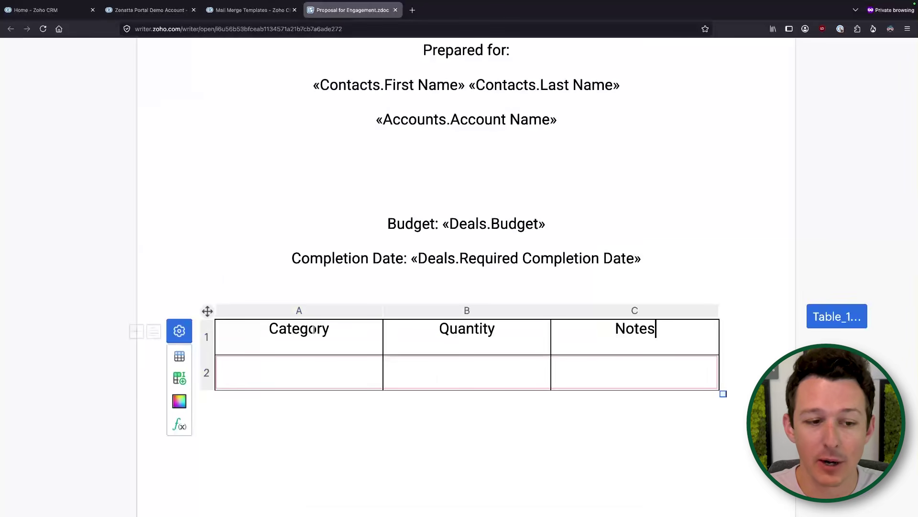
Insert the Chosen Add-ons Category, Quantity and Custom Note merge fields into cells A2, B2 and C2.
click(296, 376)
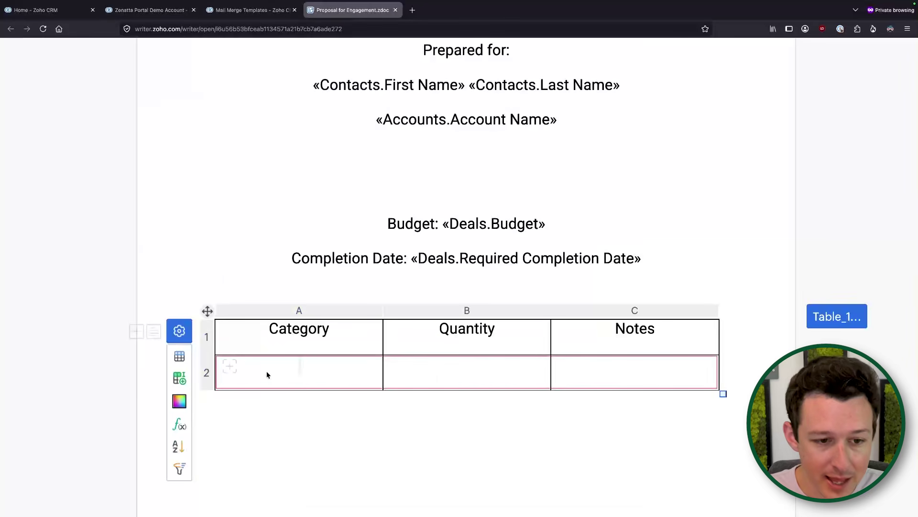
click(233, 370)
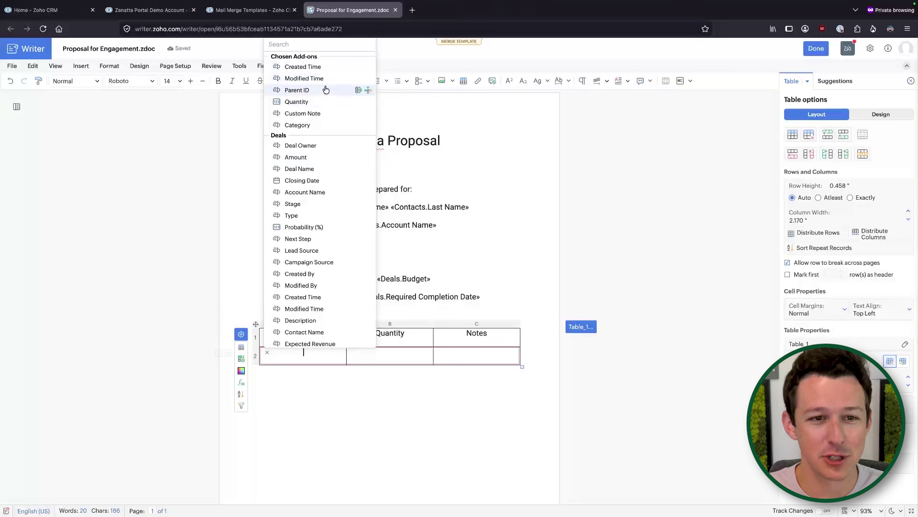
click(312, 126)
click(379, 358)
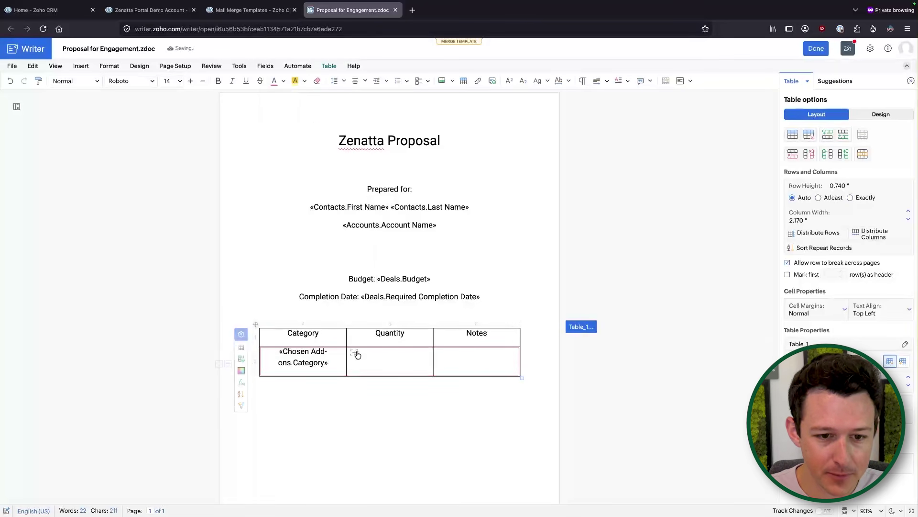
click(357, 353)
click(381, 98)
click(495, 357)
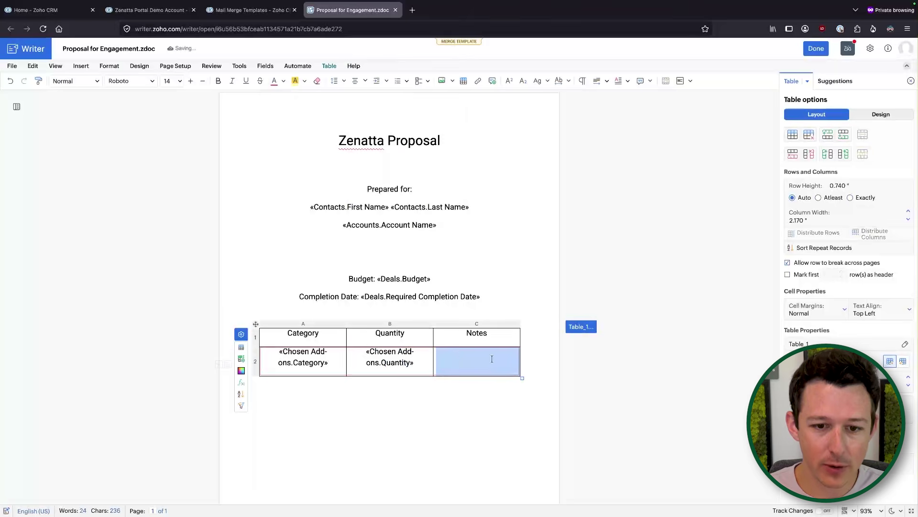
click(492, 358)
click(442, 354)
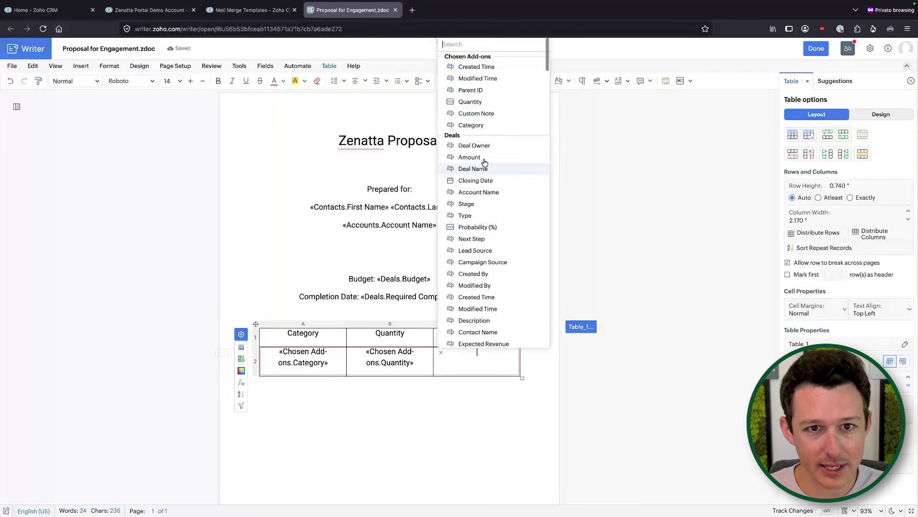
click(486, 115)
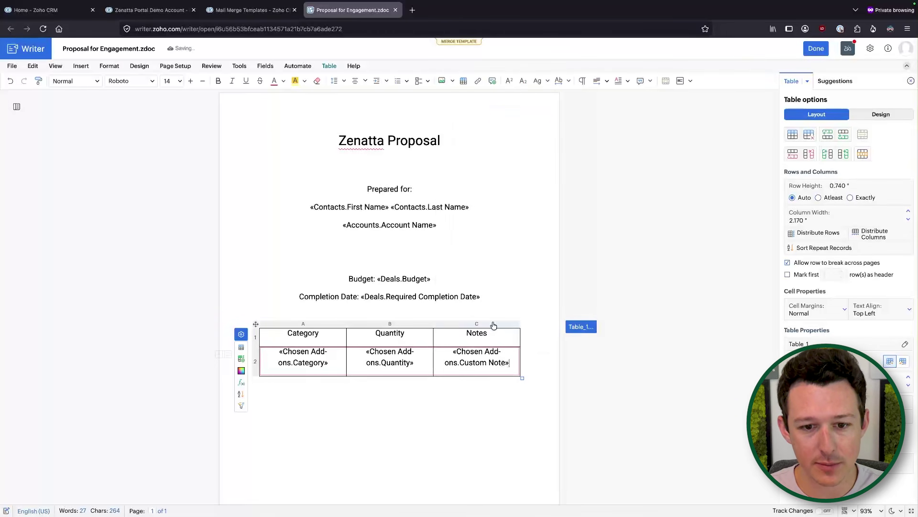
scroll(458, 265, down, 2)
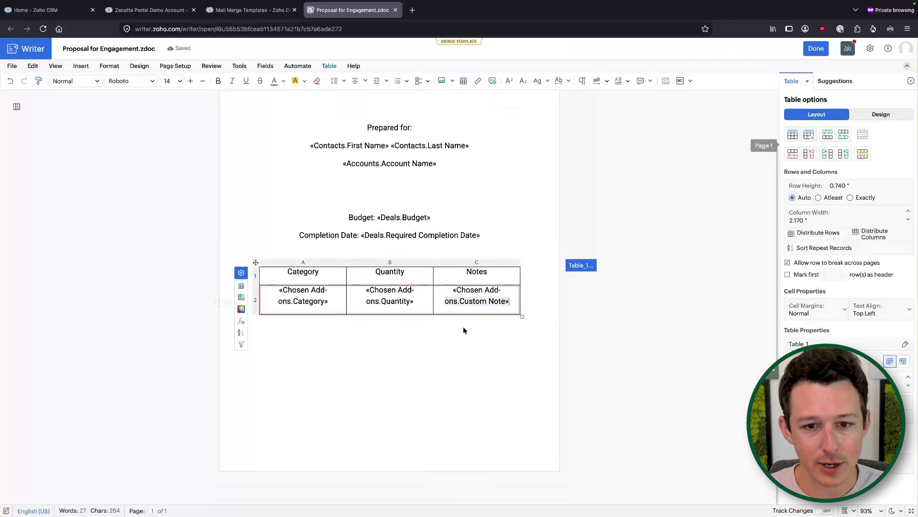
Check the First Name, Account Name, Budget and Required Completion Date merge fields in the proposal.
scroll(474, 388, up, 2)
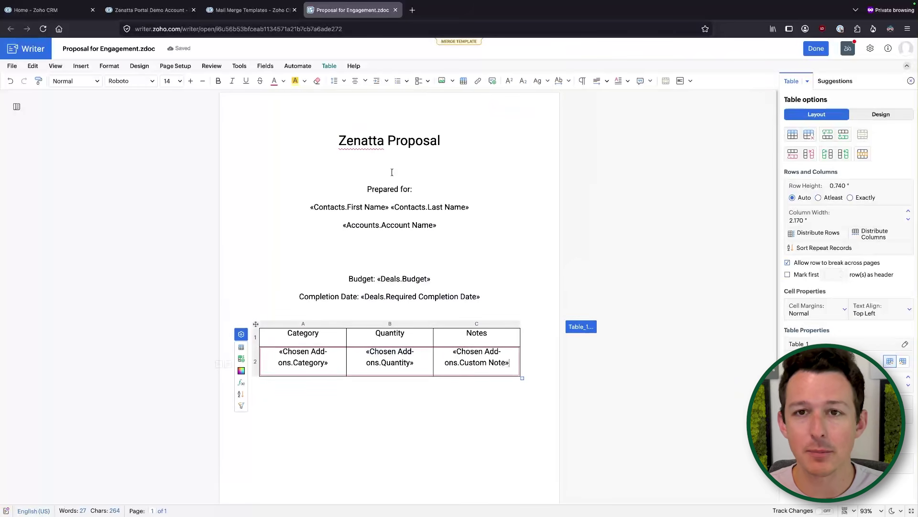
click(350, 208)
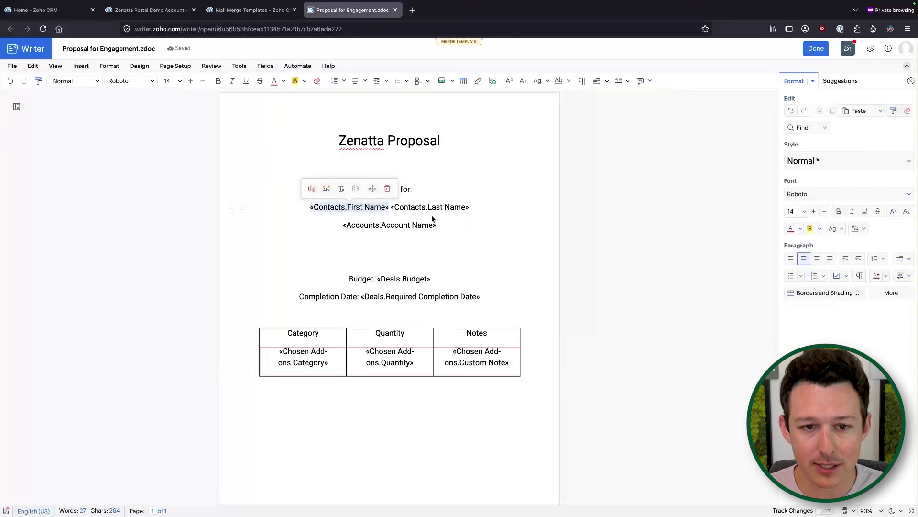
click(407, 225)
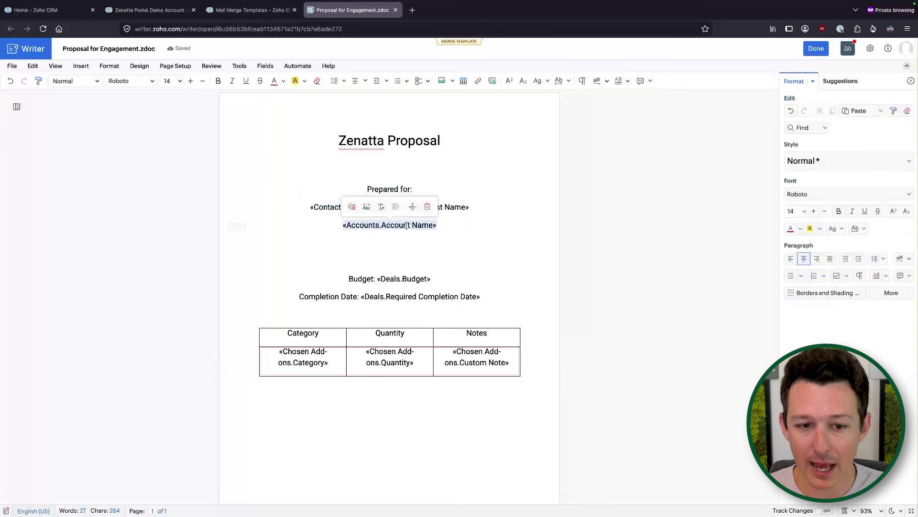
click(411, 280)
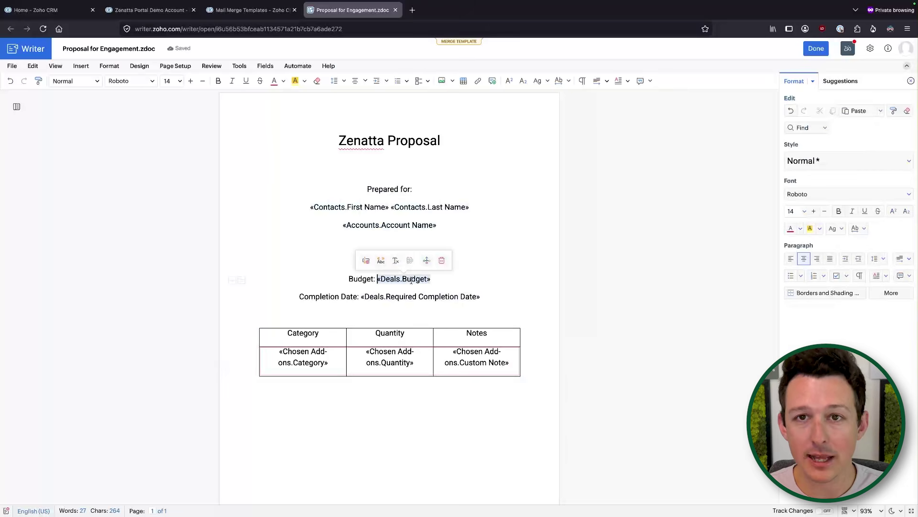
click(408, 295)
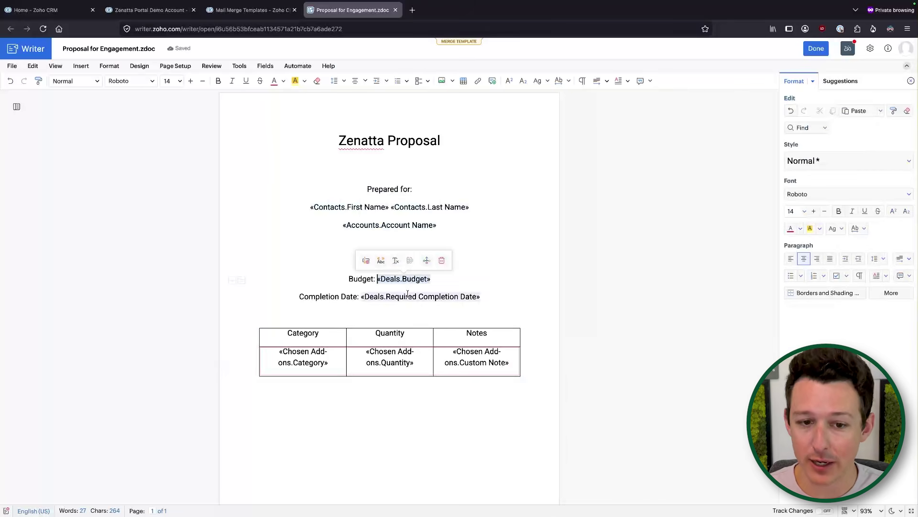
click(509, 302)
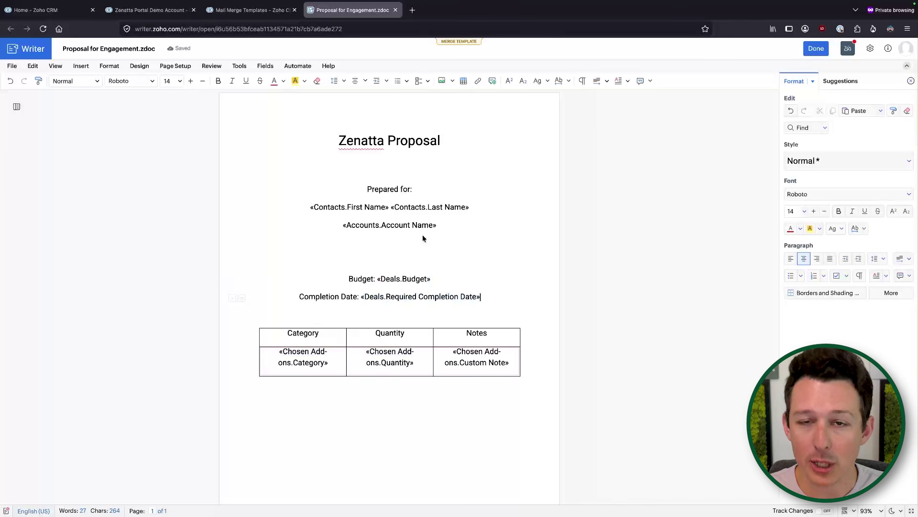
Finish editing and update the Proposal for Engagement merge template.
click(148, 10)
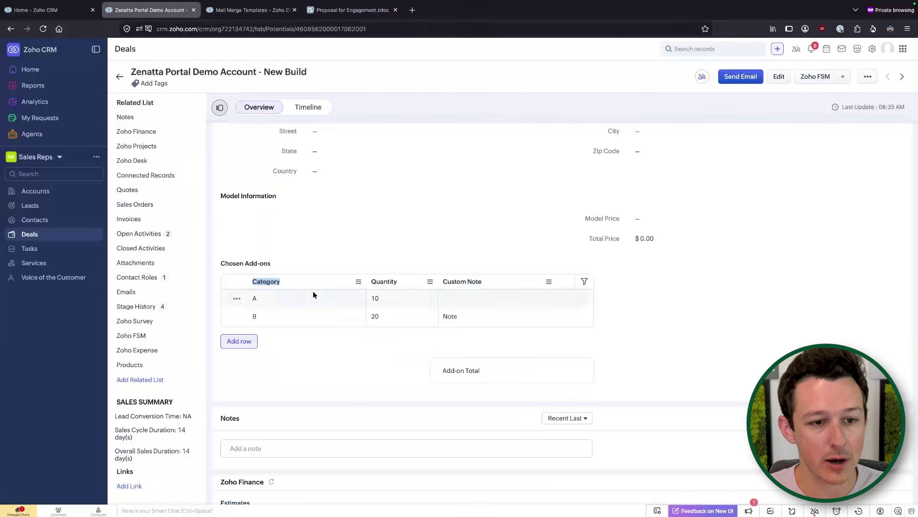
click(368, 11)
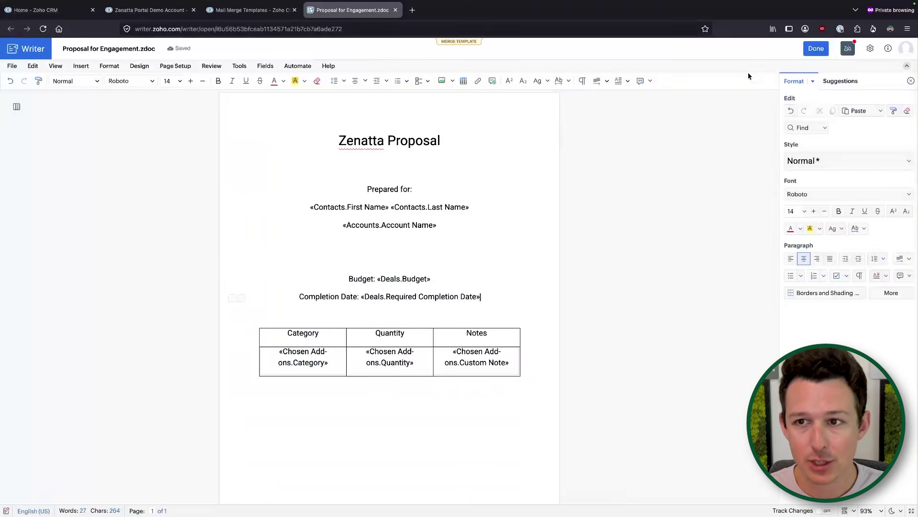
click(815, 49)
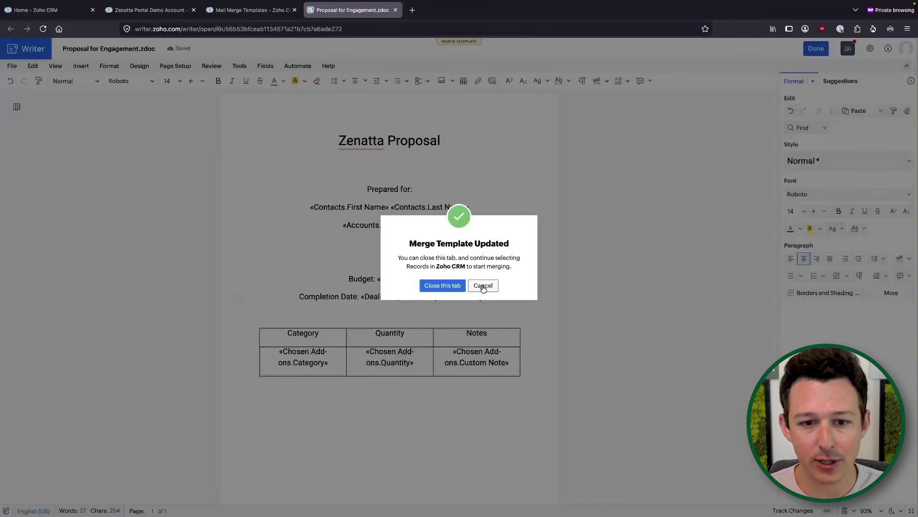
Close the updated template and reload the Zenatta Portal deal record.
click(443, 285)
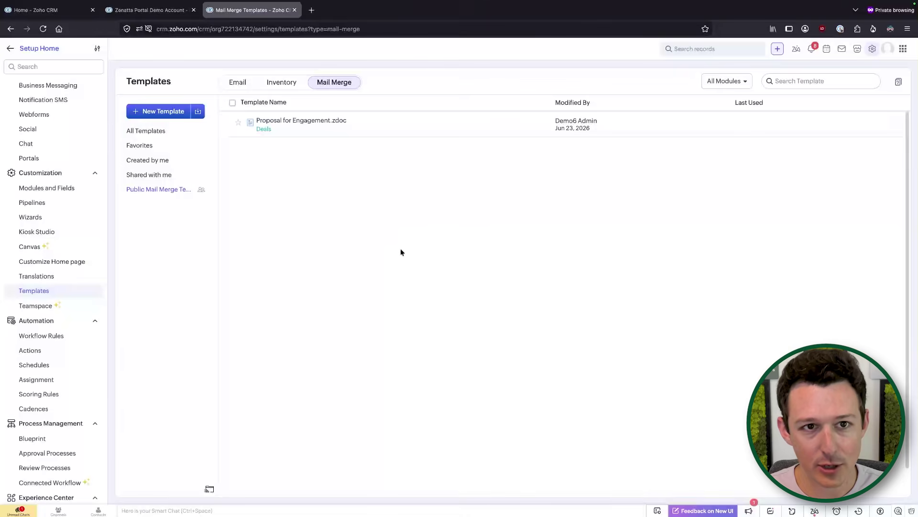
click(146, 10)
click(44, 29)
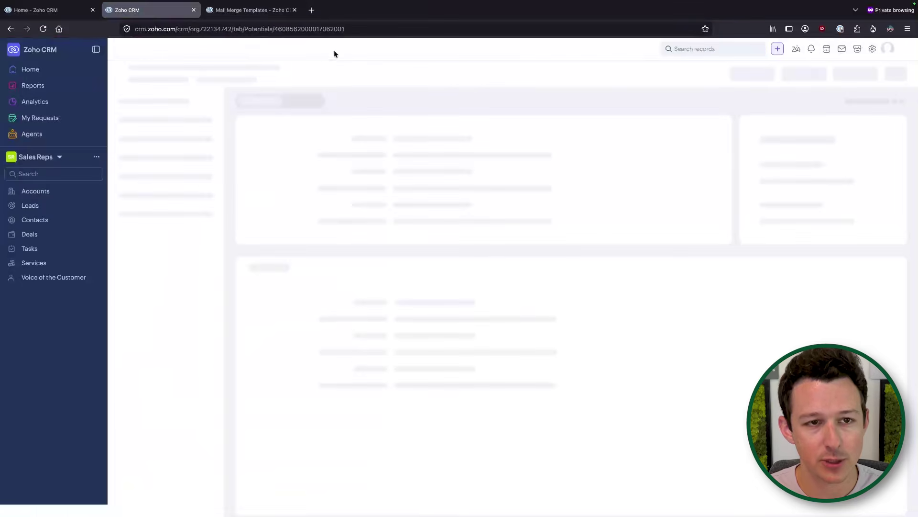
Preview Proposal for Engagement.zdoc from the Mail Merge templates list and open it for editing in Writer.
click(251, 10)
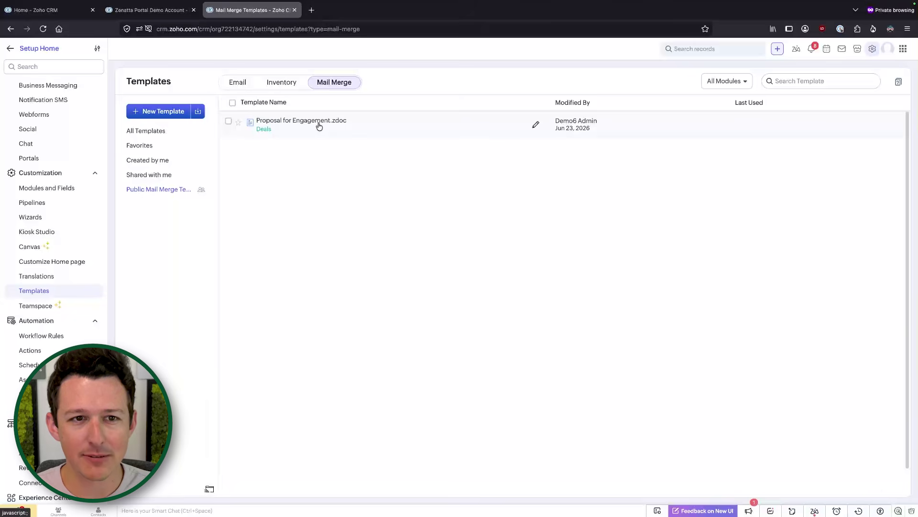
click(319, 126)
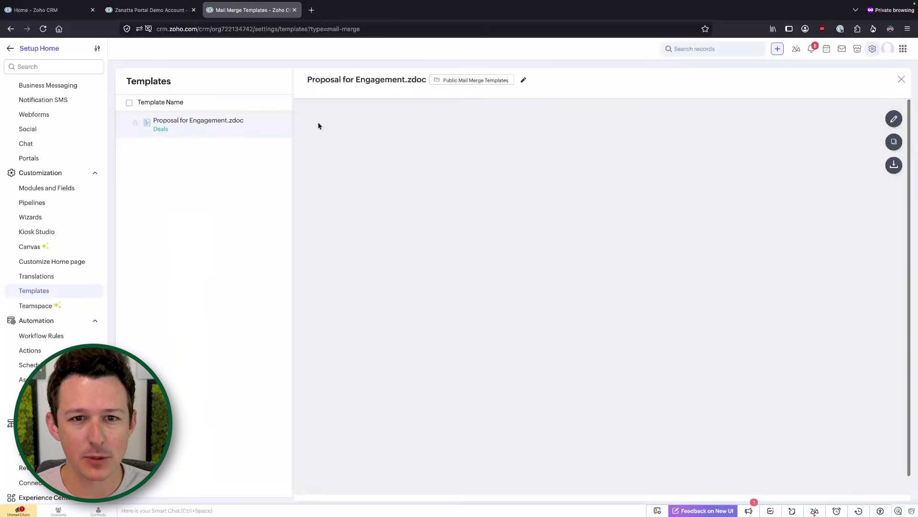
click(893, 118)
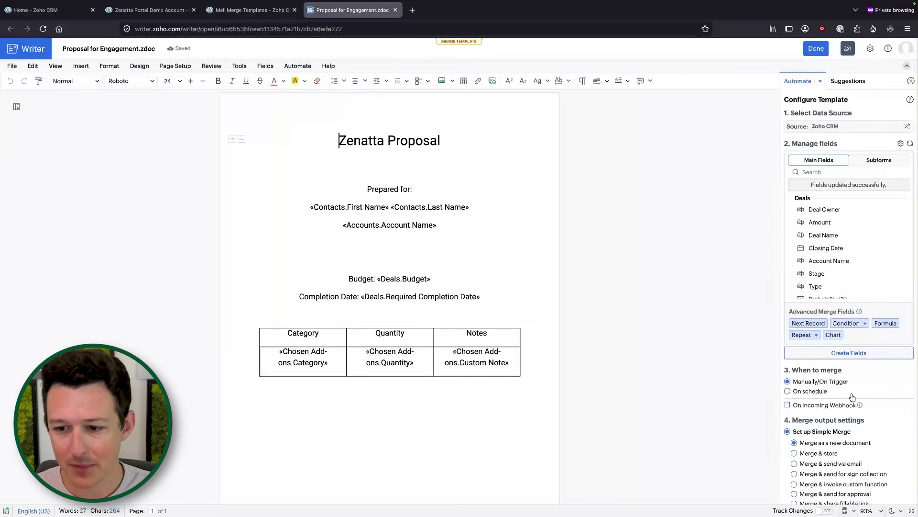
Save the merge output settings (manual trigger, merge as a new document) and return to the Zenatta Portal deal.
scroll(837, 373, down, 3)
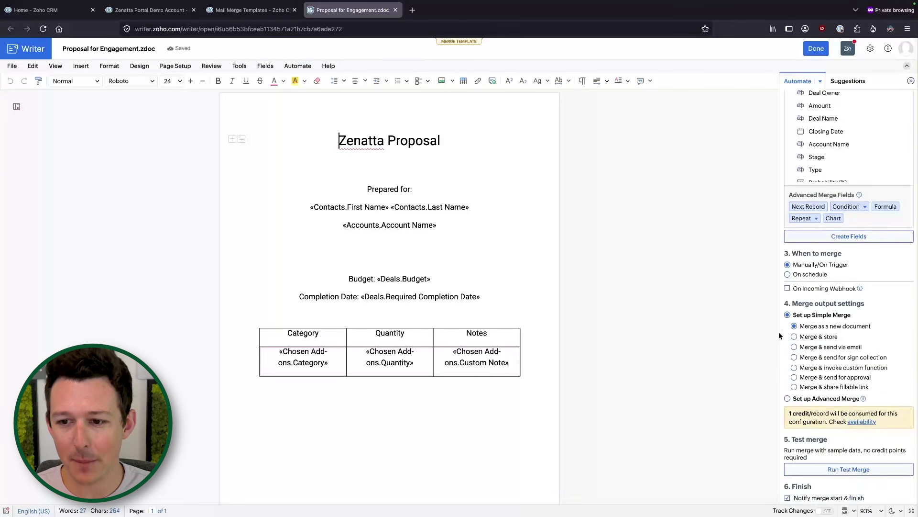
scroll(842, 335, down, 1)
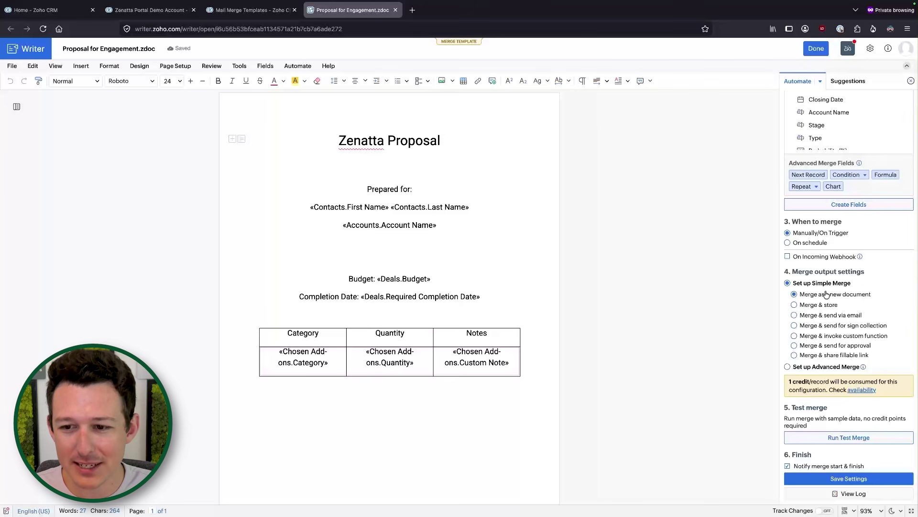
click(829, 479)
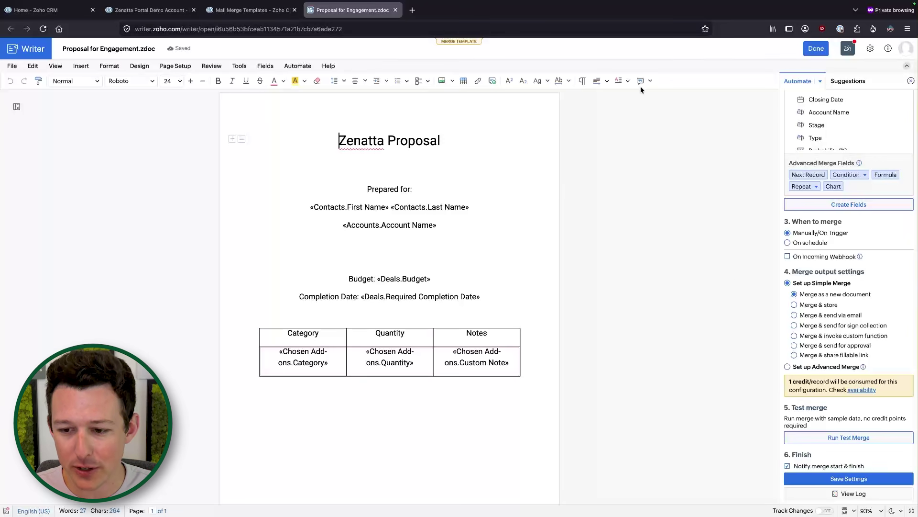
click(148, 10)
Mail-merge the Zenatta Portal Demo Account - New Build deal using Proposal for Engagement.zdoc.
click(397, 10)
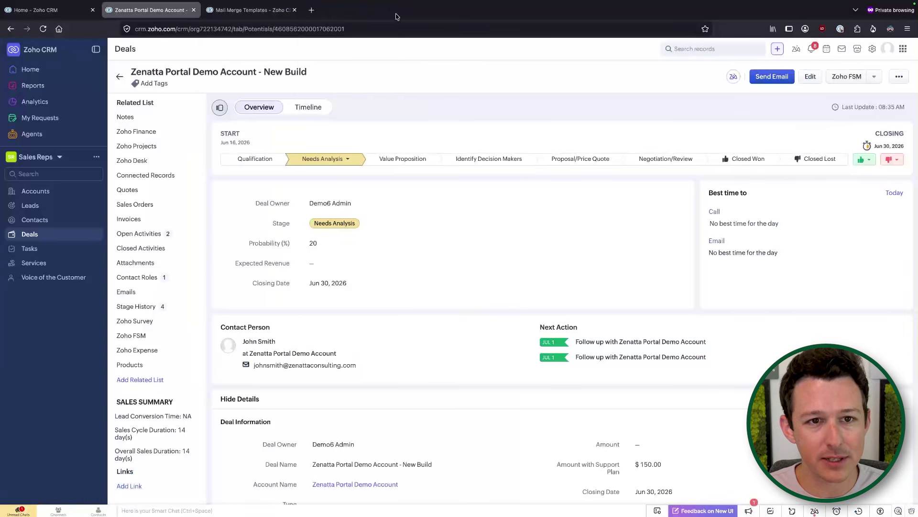
click(894, 84)
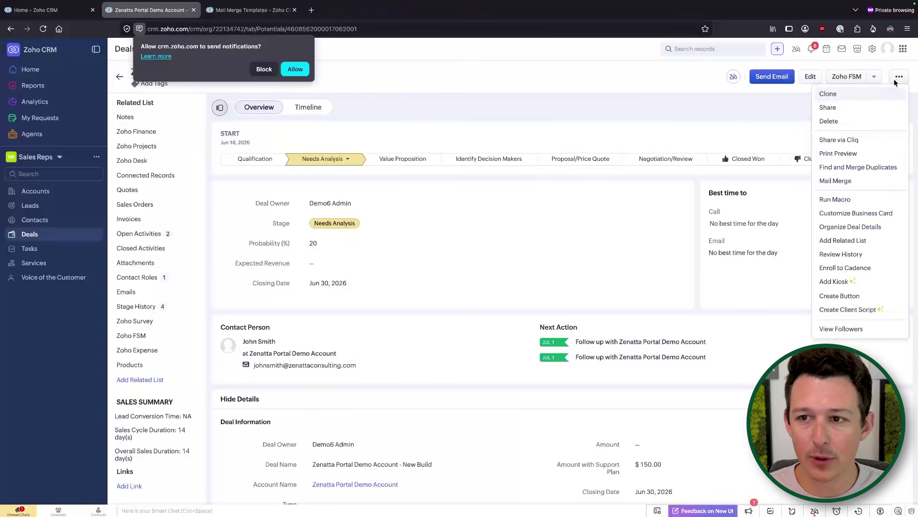
click(273, 71)
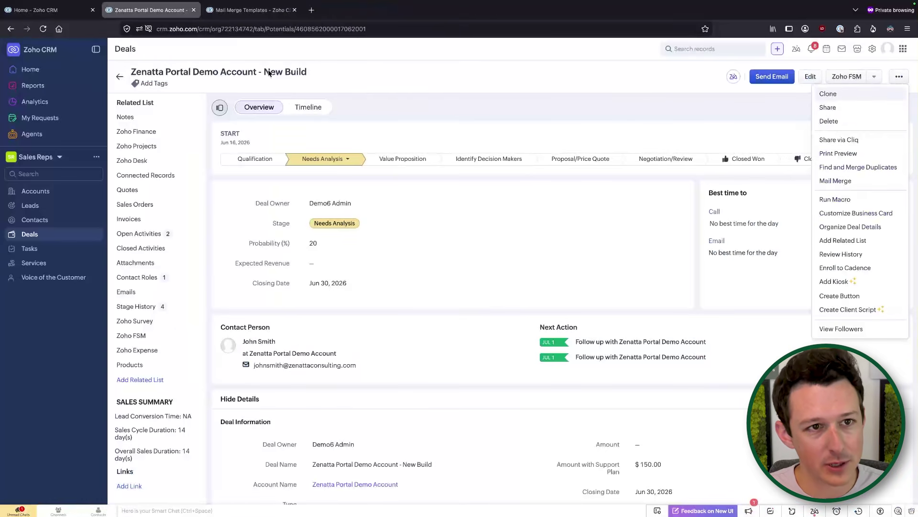
click(835, 181)
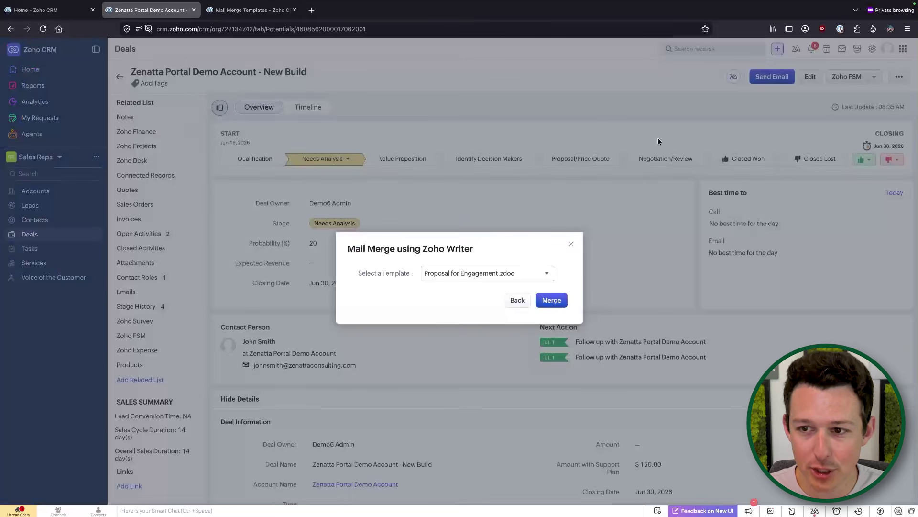
click(486, 276)
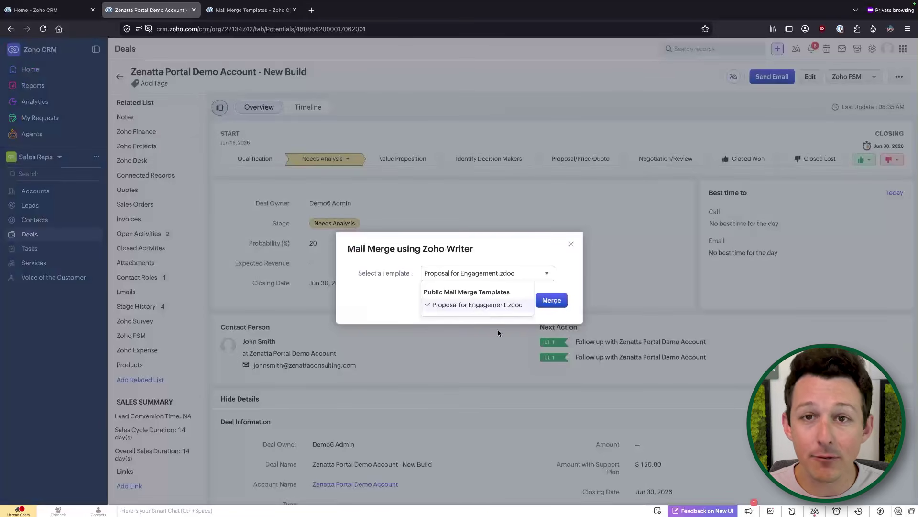
click(477, 255)
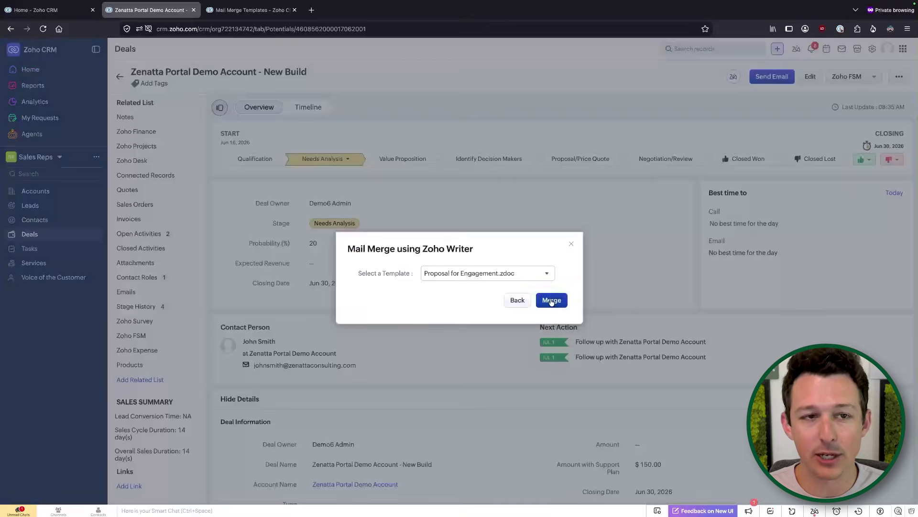
click(552, 300)
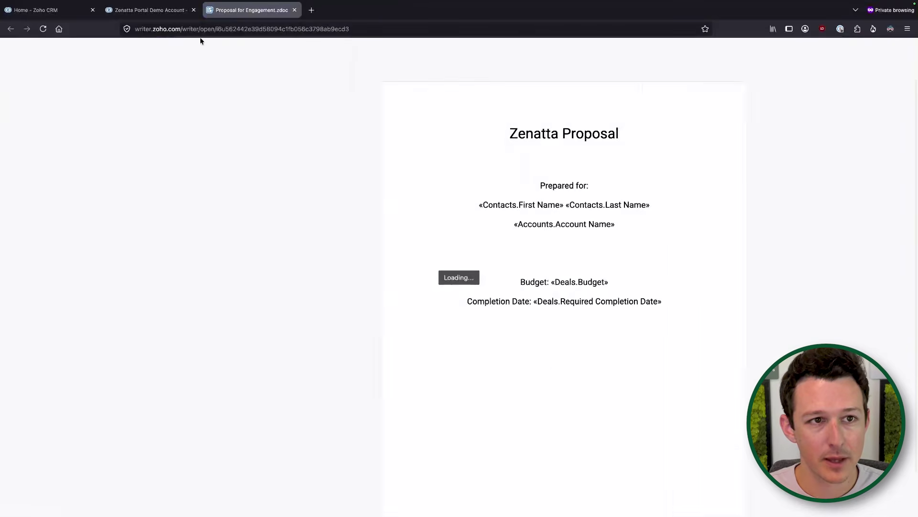
Flip between the Zenatta Portal Demo Account deal tab and the Proposal for Engagement document tab.
click(180, 14)
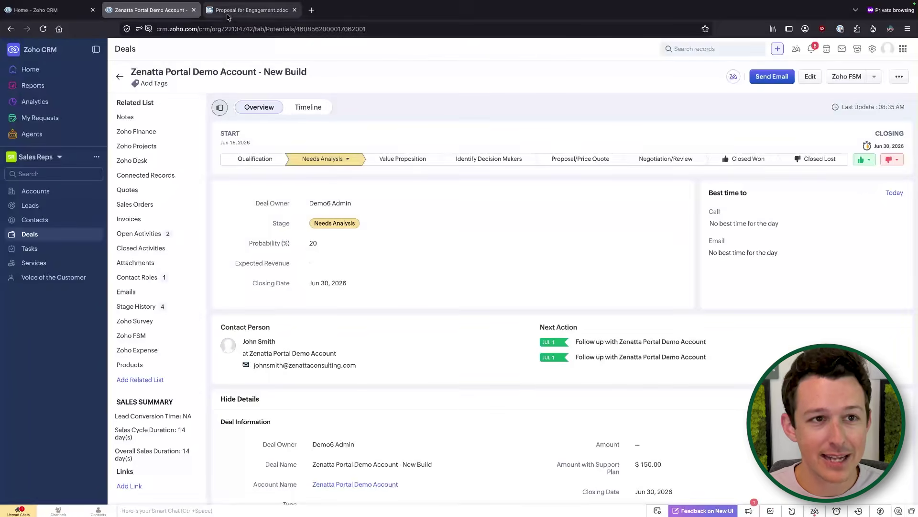
click(251, 9)
click(162, 14)
click(258, 11)
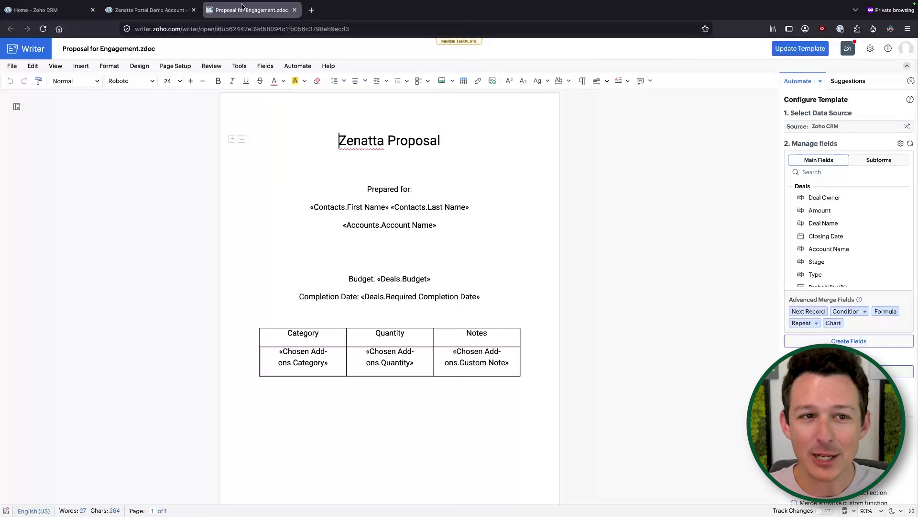
Return to the Proposal for Engagement document, review its merge fields, and place the cursor below the title.
click(149, 10)
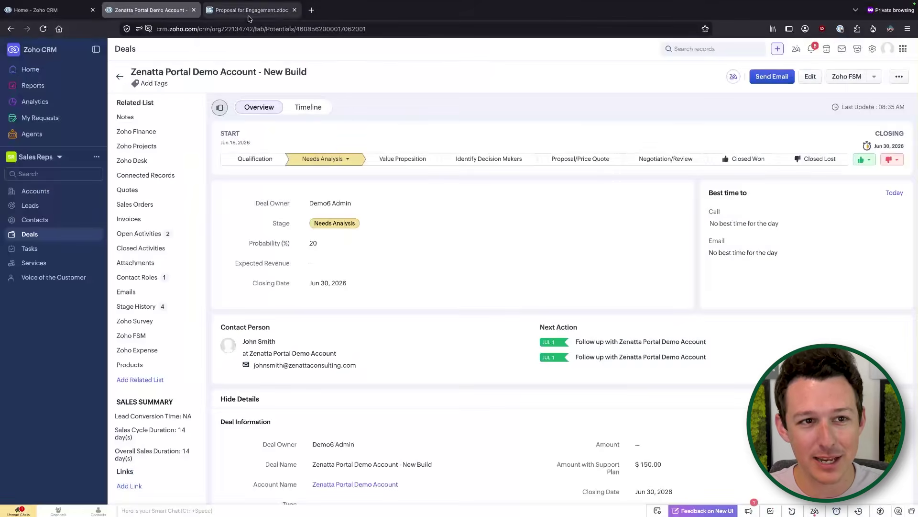
click(248, 11)
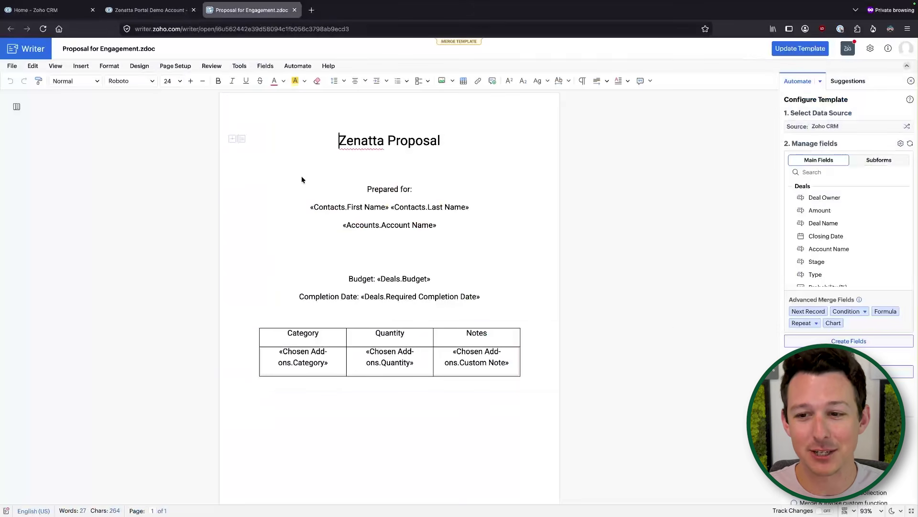
scroll(688, 329, down, 2)
scroll(849, 268, down, 4)
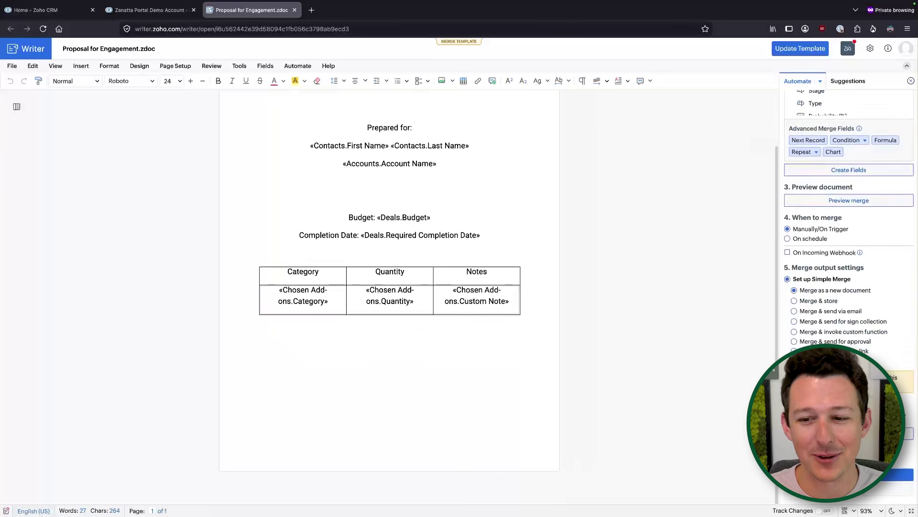
scroll(520, 338, up, 1)
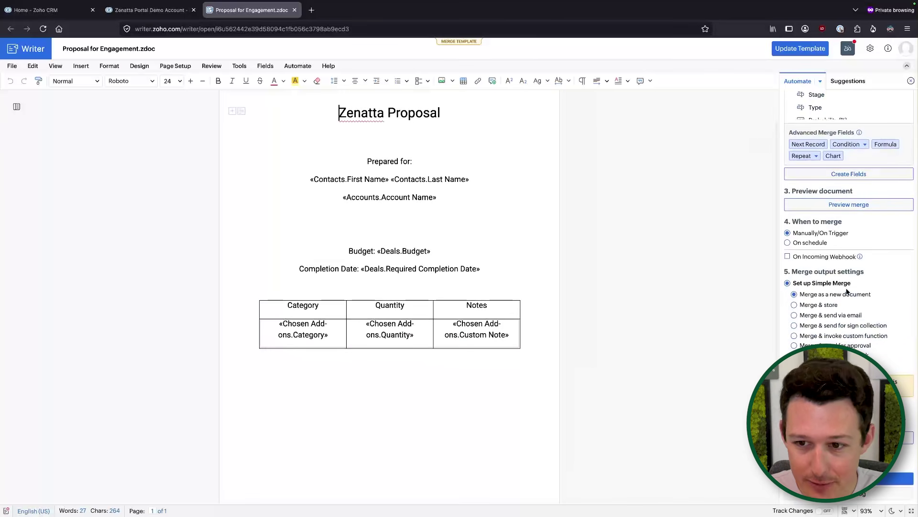
scroll(847, 291, up, 4)
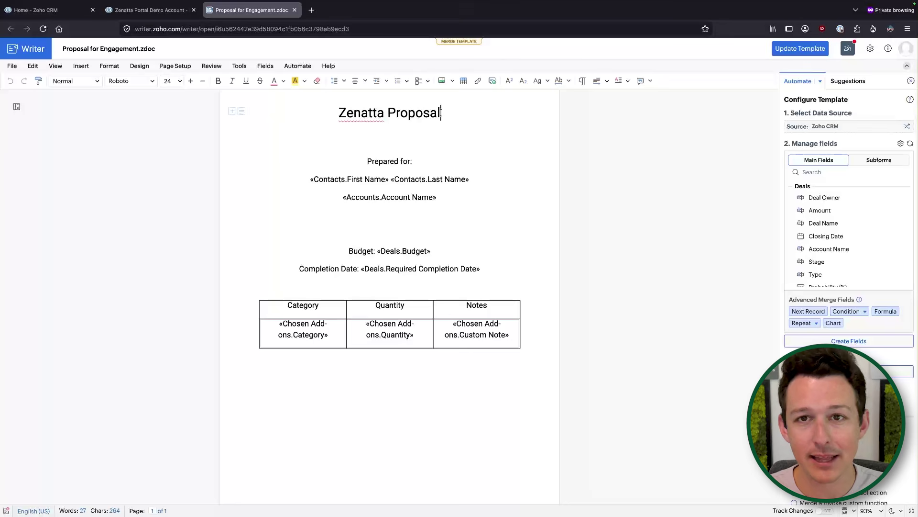
click(414, 133)
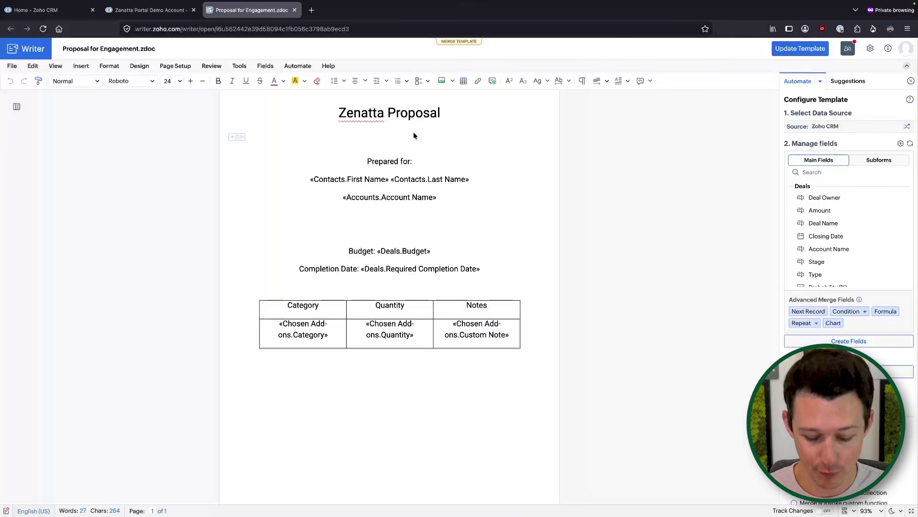
Add a trial 'PO: 123123' line under the title, then delete it and the empty line.
text(PO: 123123)
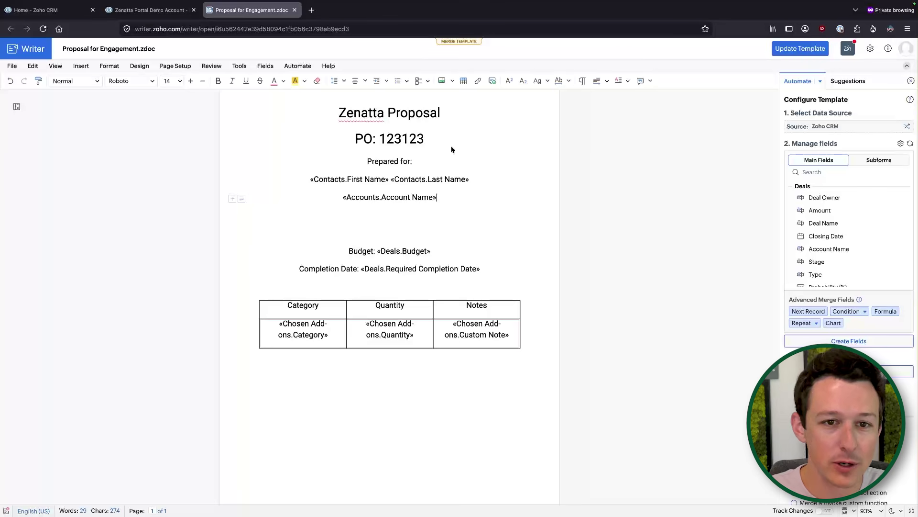
drag(430, 141, 365, 140)
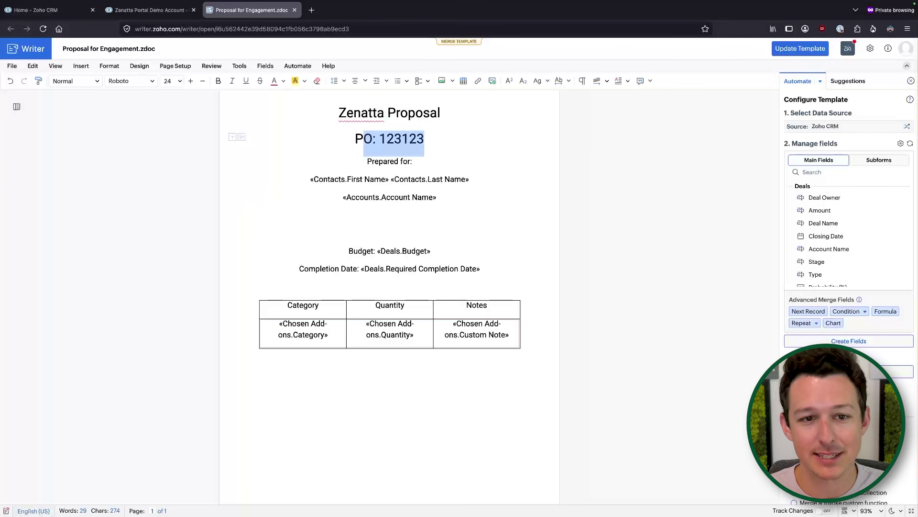
key(BackSpace)
key(BackSpace)
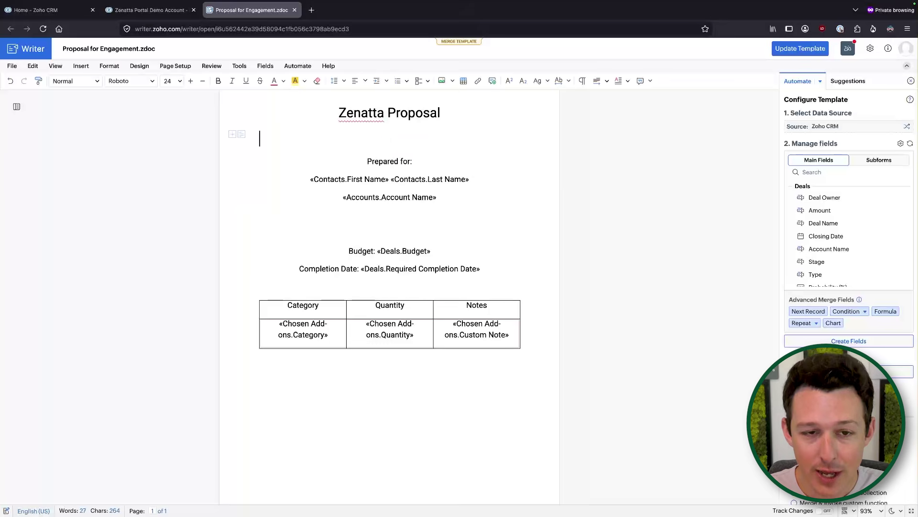
key(BackSpace)
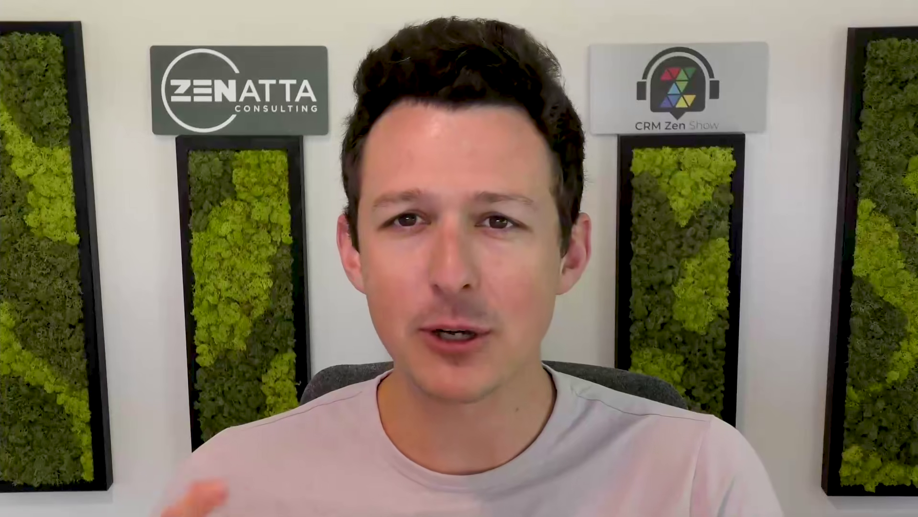
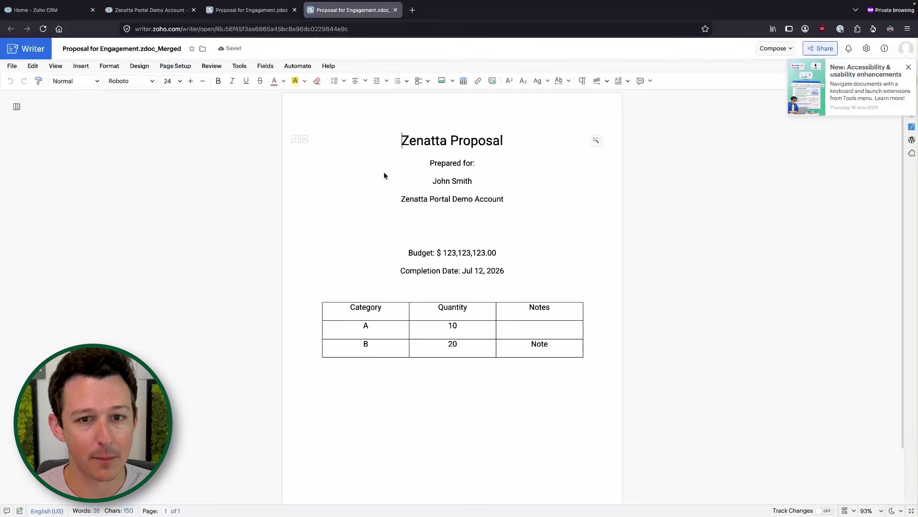
click(150, 10)
scroll(353, 308, down, 5)
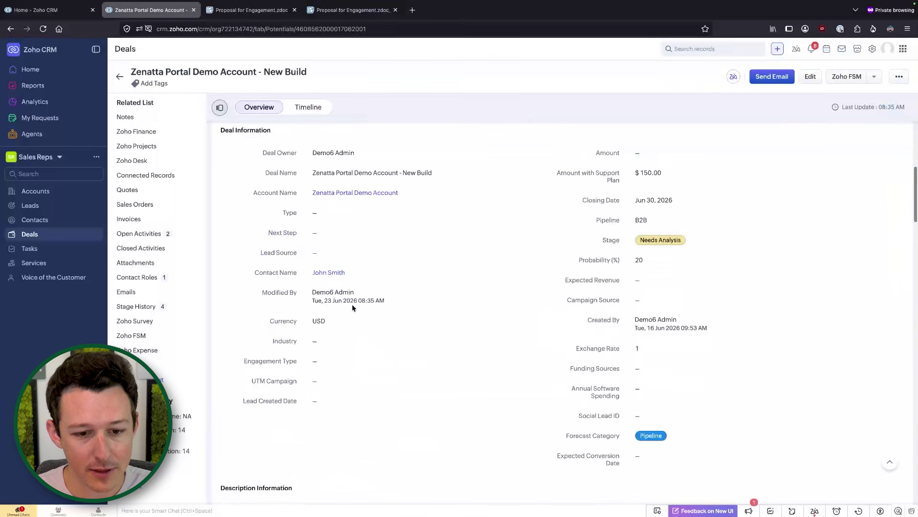
scroll(367, 192, down, 7)
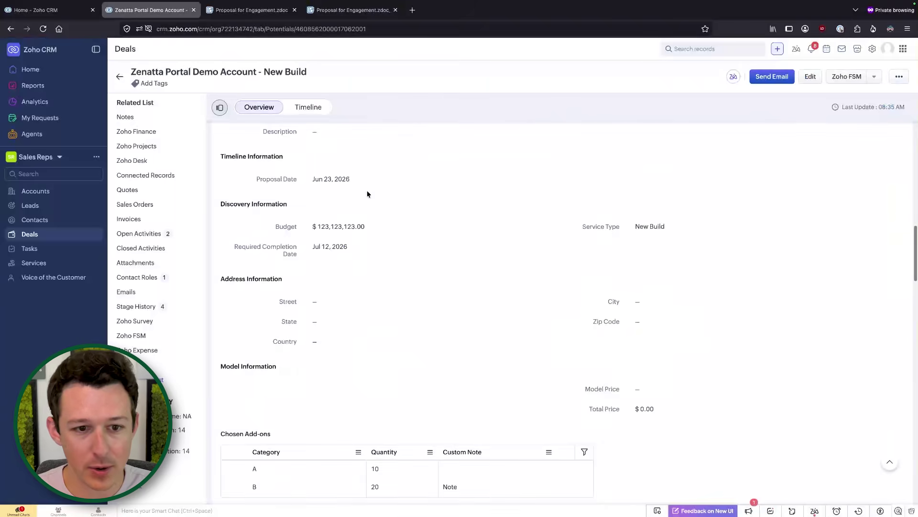
drag(271, 228, 429, 228)
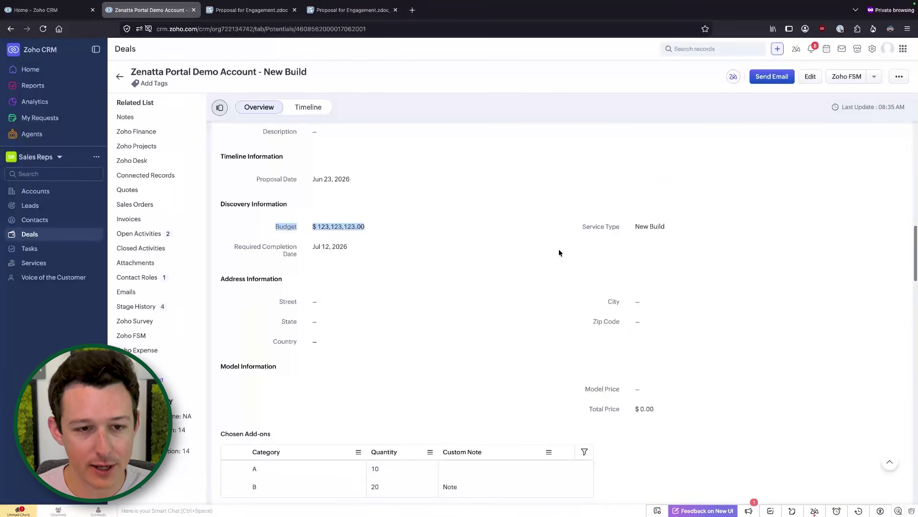
click(547, 202)
scroll(454, 282, down, 3)
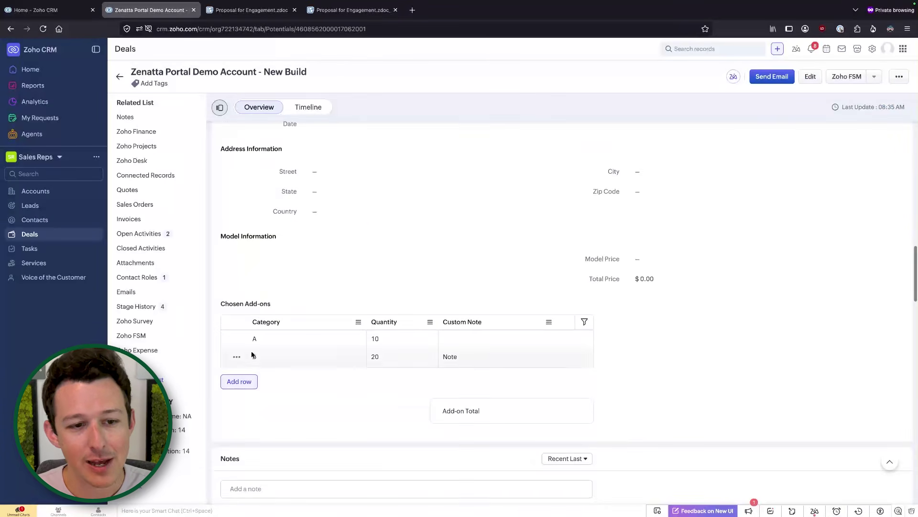
scroll(311, 258, up, 2)
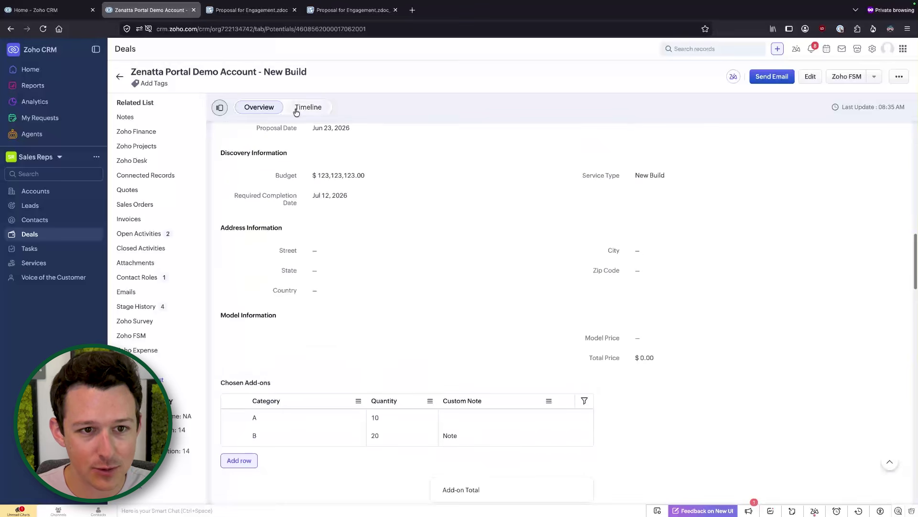
drag(305, 192, 333, 196)
click(366, 13)
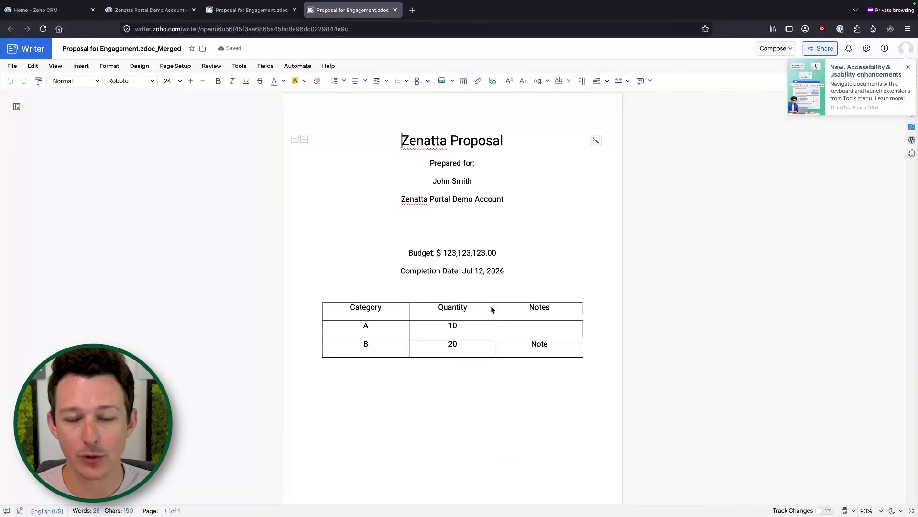
Dismiss the announcement, switch the merged proposal to Distribute mode, and show the Send for sign choices.
scroll(445, 246, down, 1)
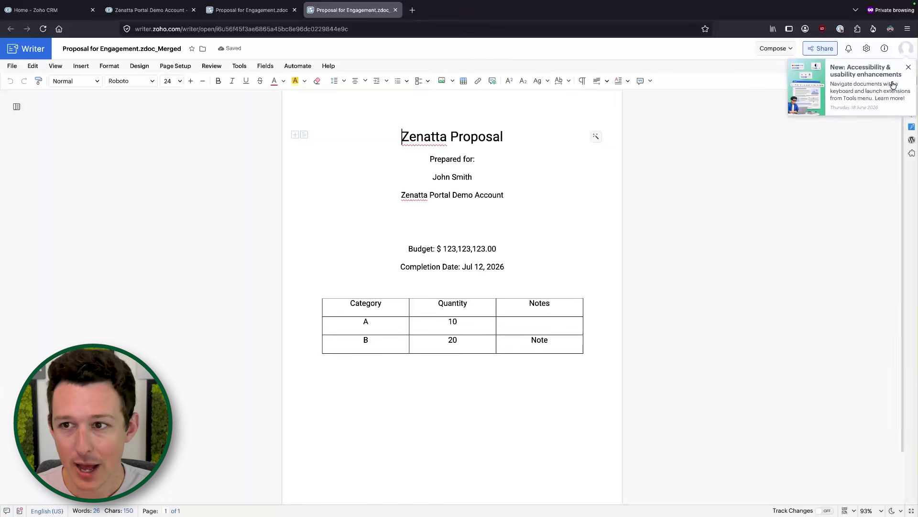
click(908, 67)
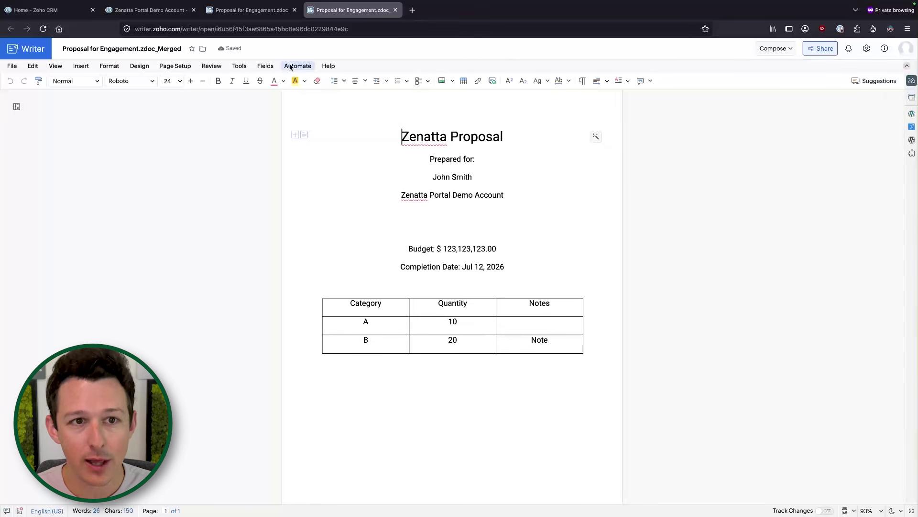
click(781, 50)
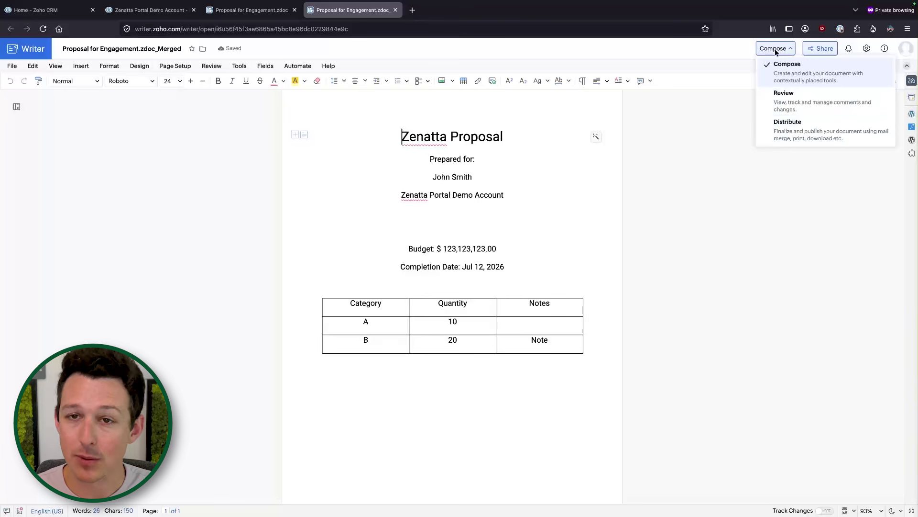
click(776, 123)
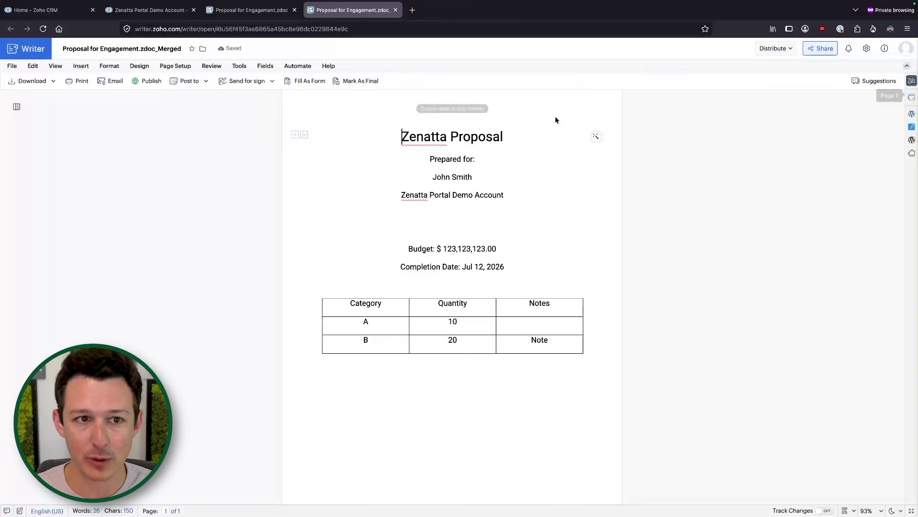
click(271, 84)
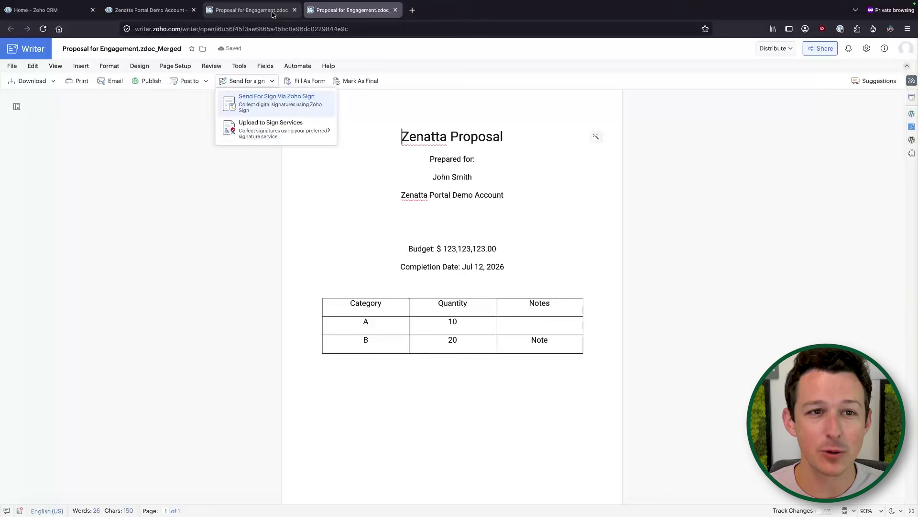
click(272, 15)
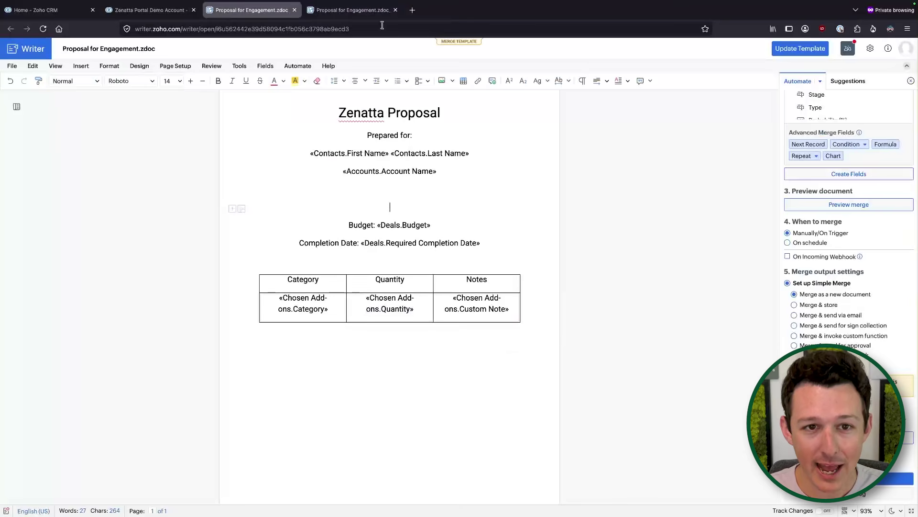
click(352, 10)
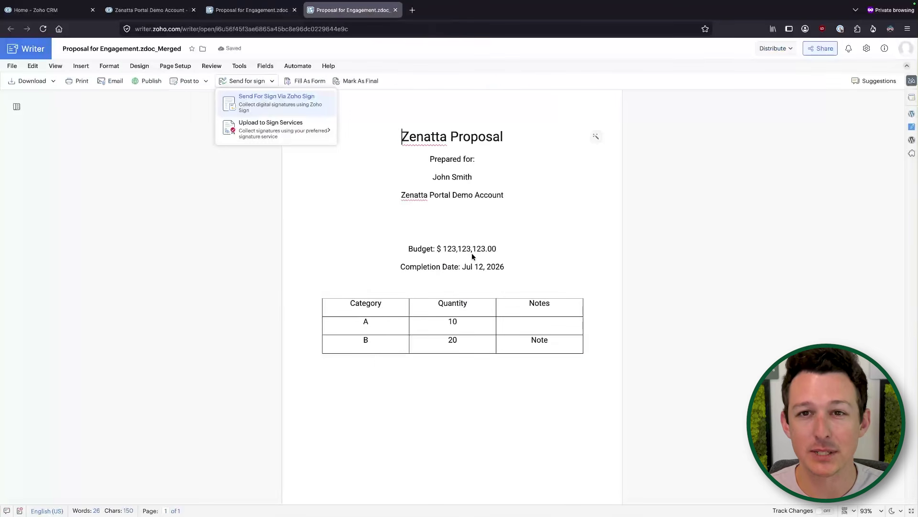
click(465, 179)
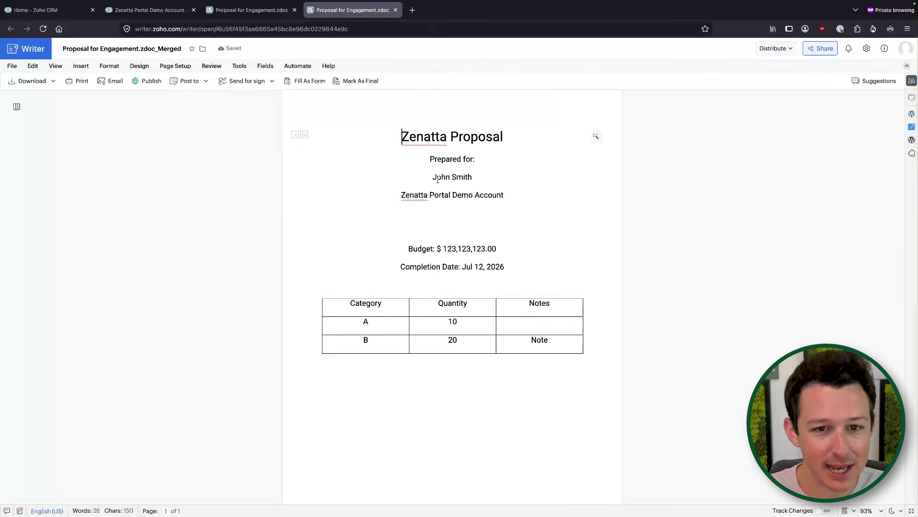
drag(436, 178, 479, 181)
click(479, 181)
click(169, 14)
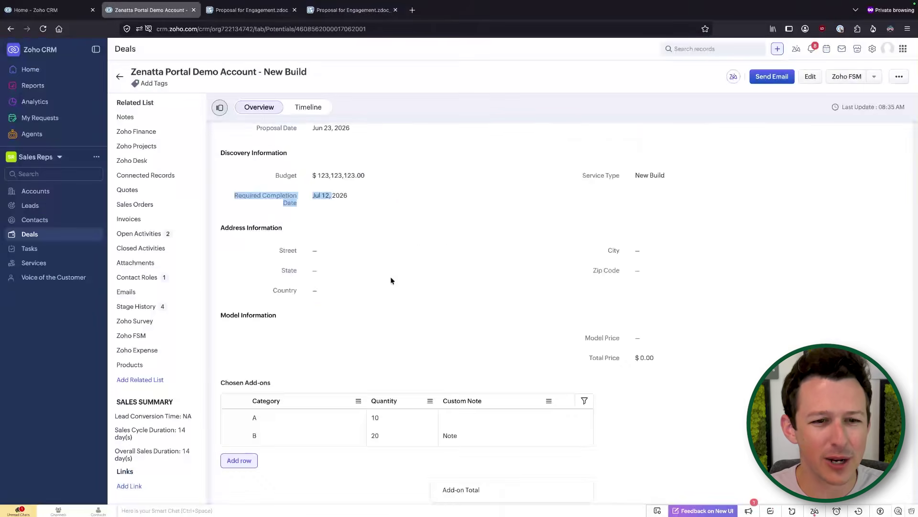
scroll(389, 258, up, 10)
scroll(392, 268, down, 3)
click(395, 263)
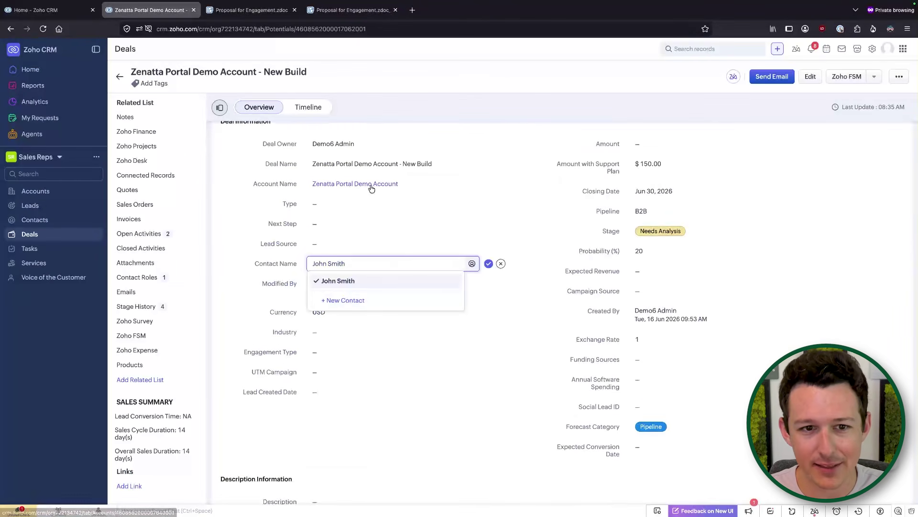
click(515, 312)
click(502, 263)
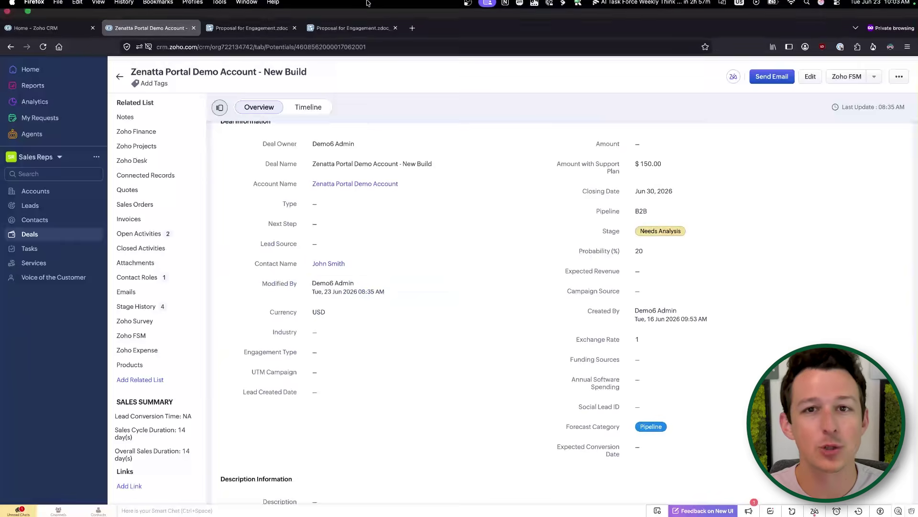
click(352, 10)
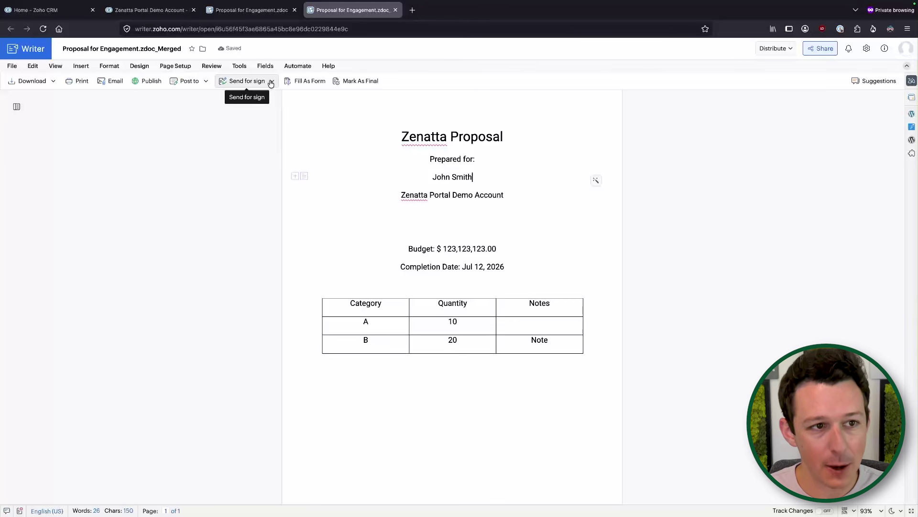
click(54, 81)
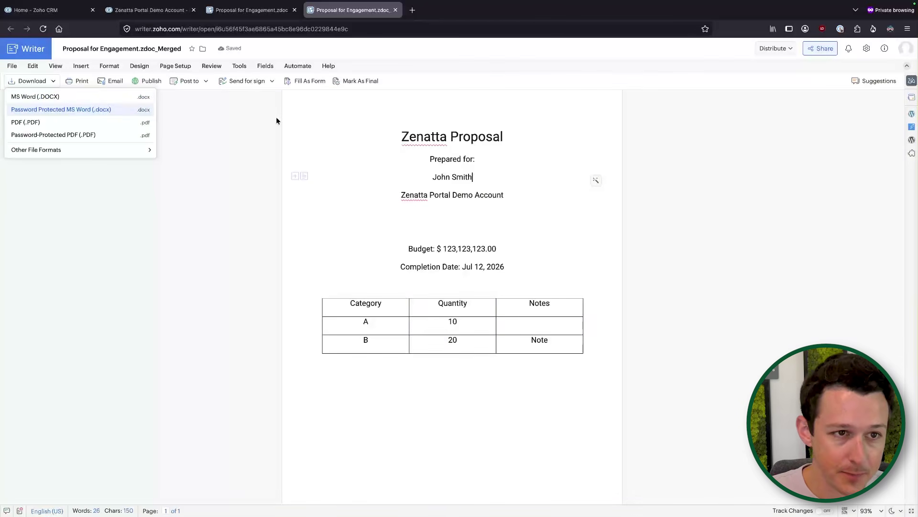
click(265, 82)
click(269, 79)
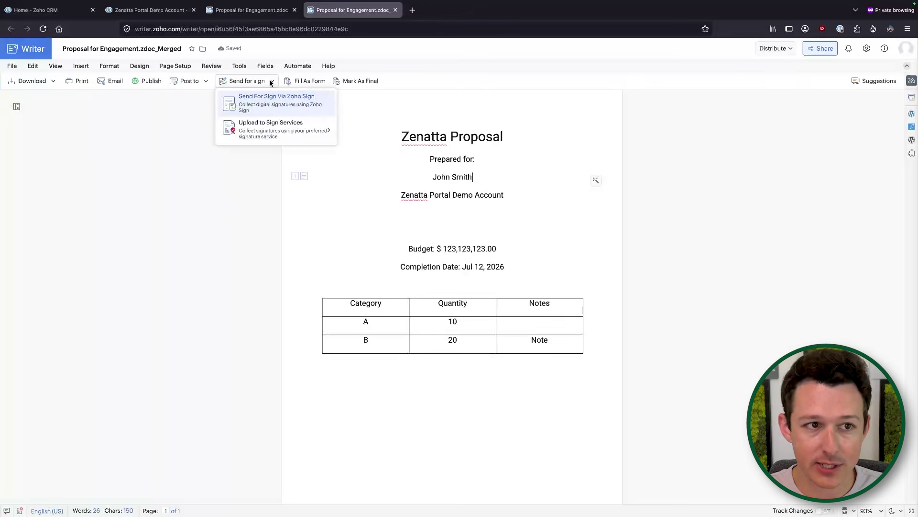
click(266, 100)
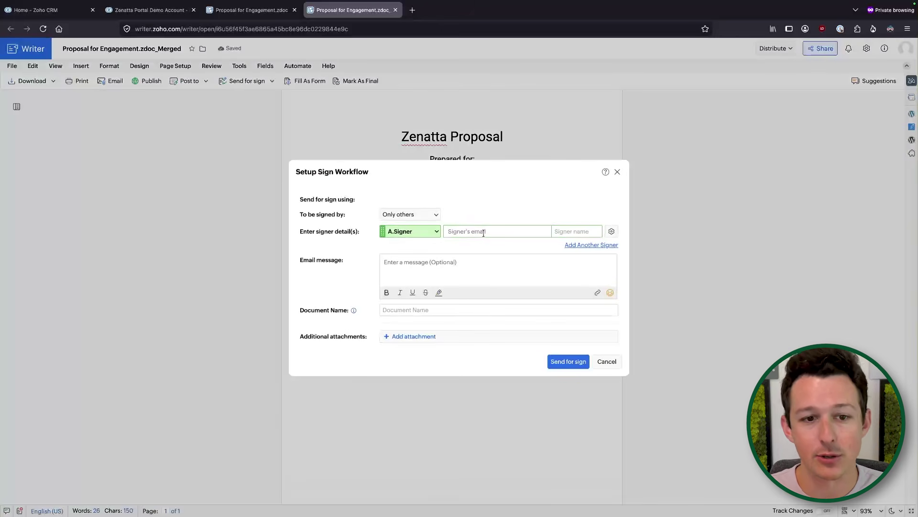
click(607, 361)
scroll(420, 259, down, 1)
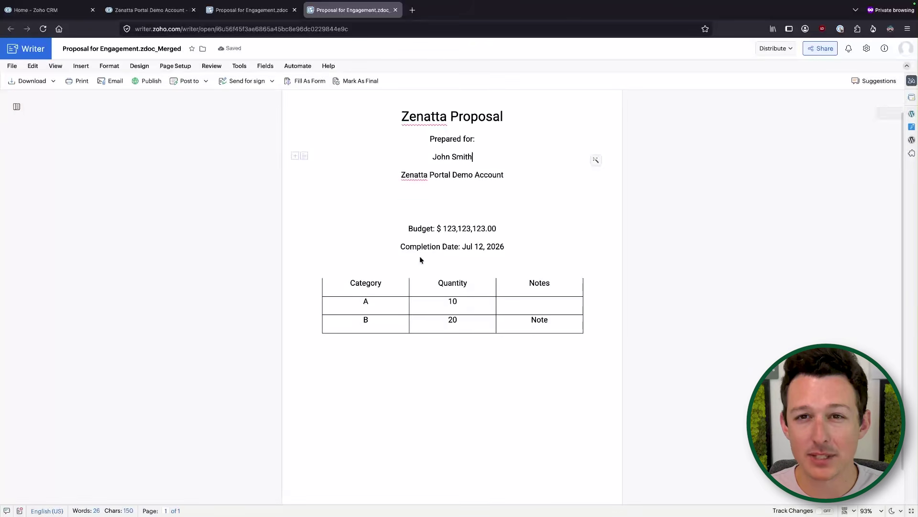
scroll(420, 256, down, 1)
scroll(420, 256, up, 2)
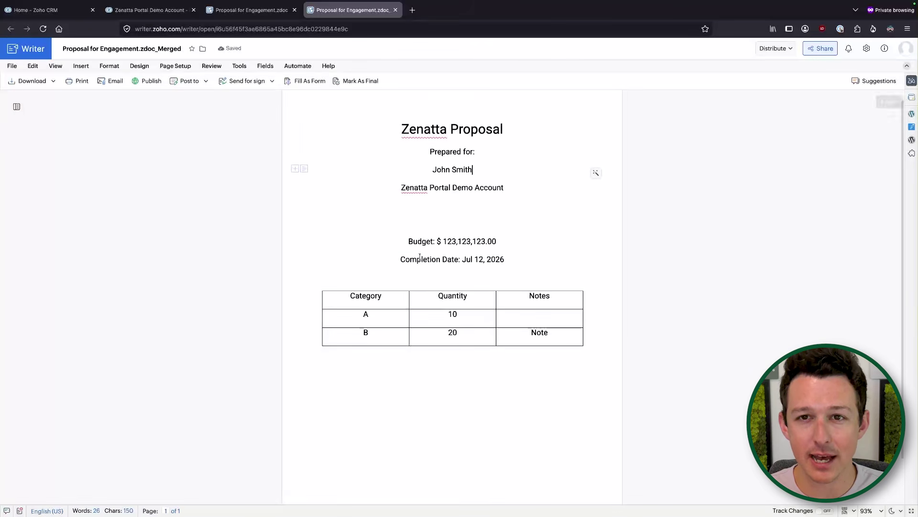
Add an empty line below the table in the merged proposal and open the Fields list.
click(404, 389)
key(Return)
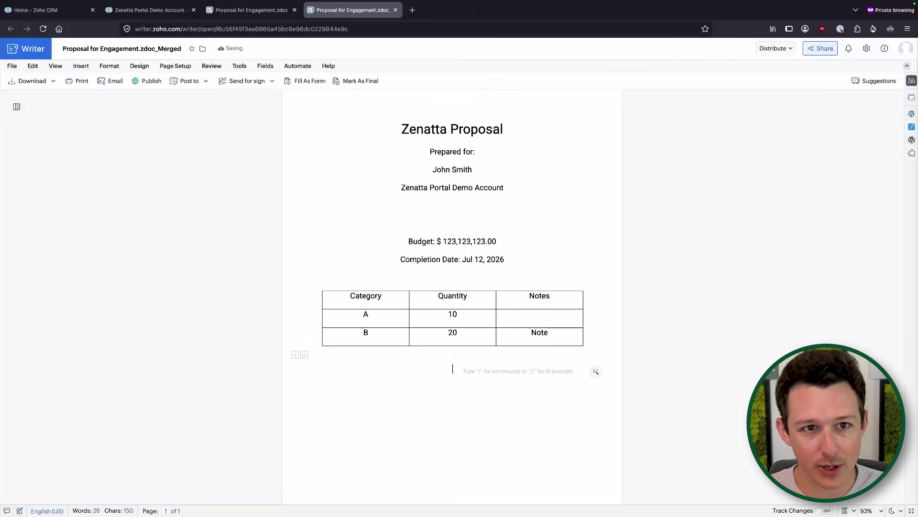
click(298, 67)
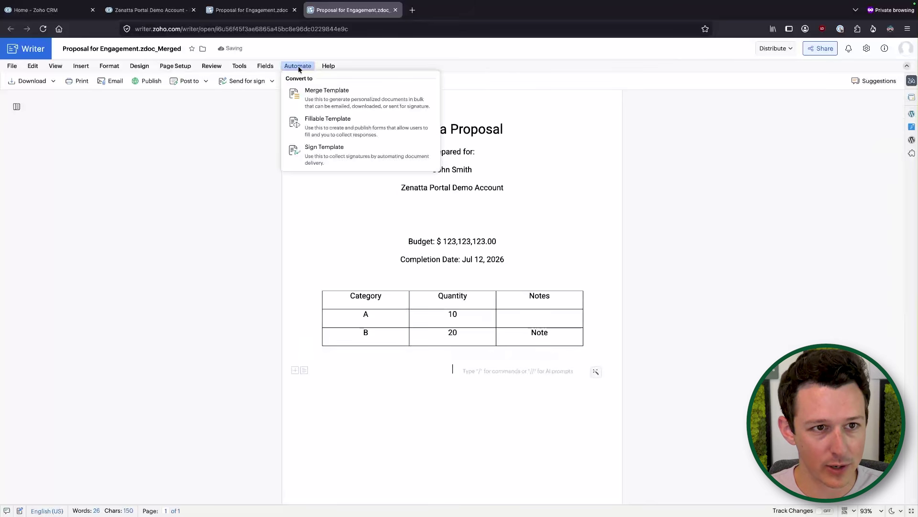
click(265, 67)
click(265, 67)
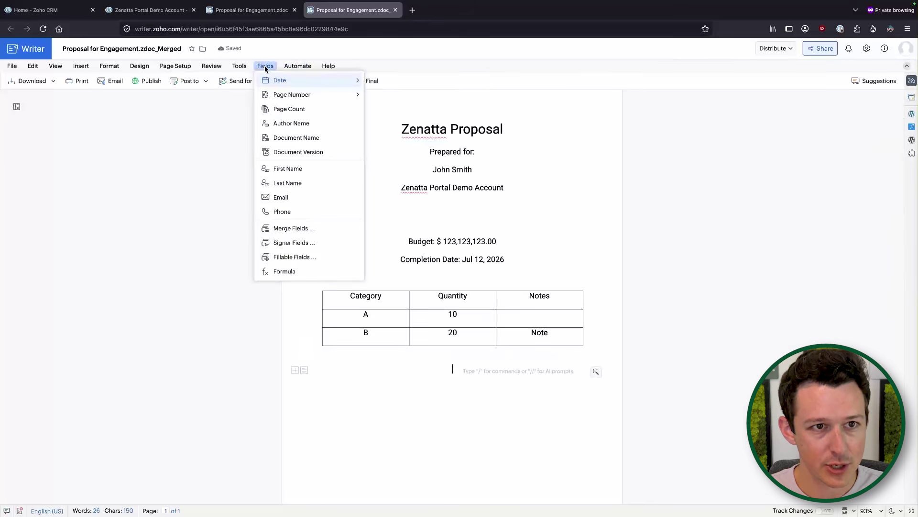
On the proposal merge template, add a line below the table and open Fields > Signer Fields.
click(261, 12)
key(Return)
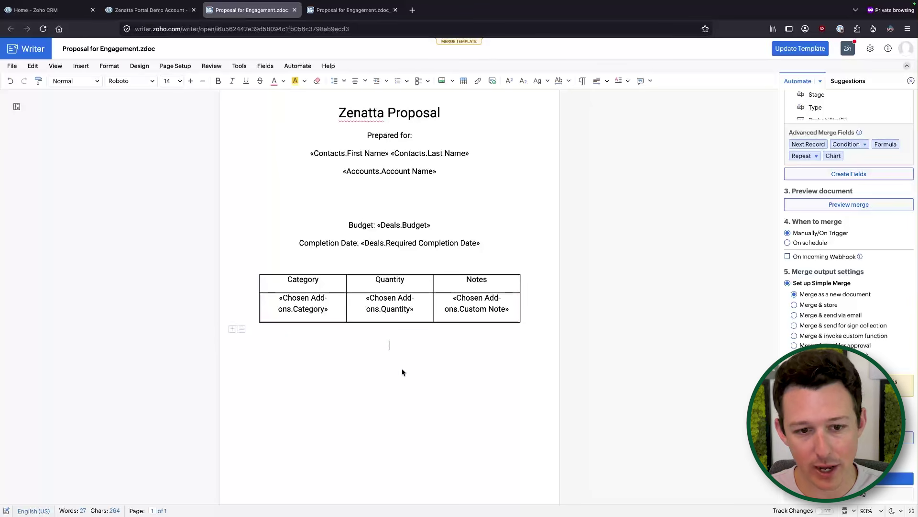
click(240, 68)
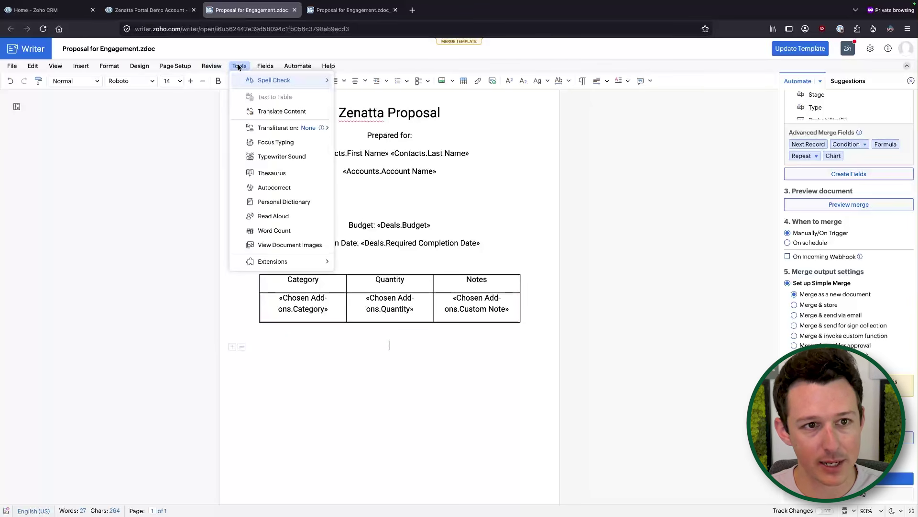
click(270, 85)
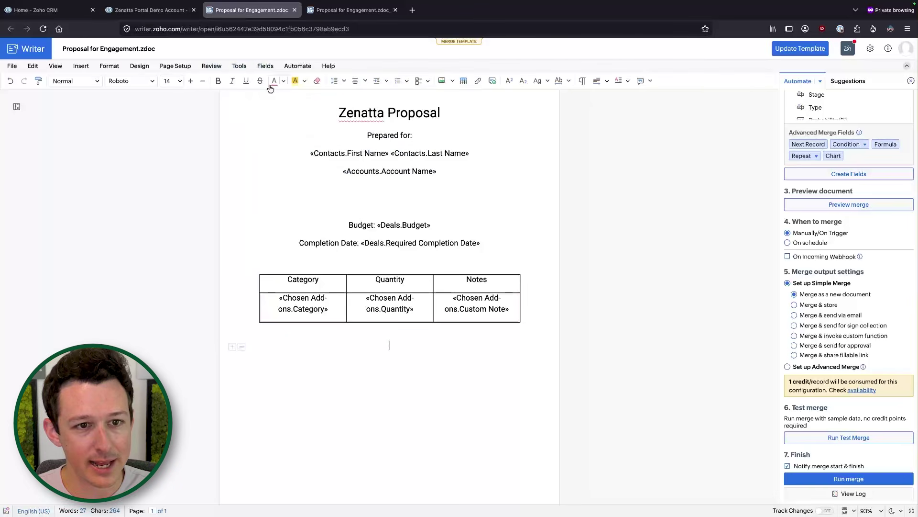
click(265, 66)
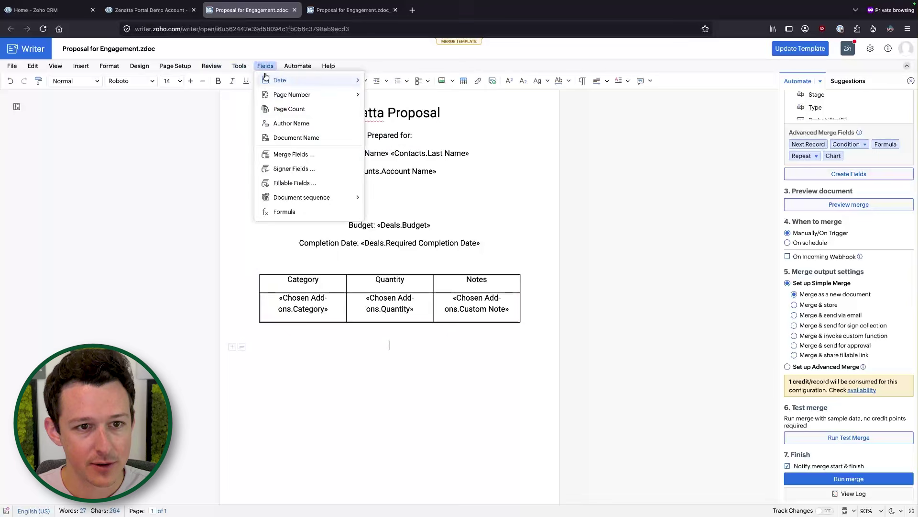
click(294, 168)
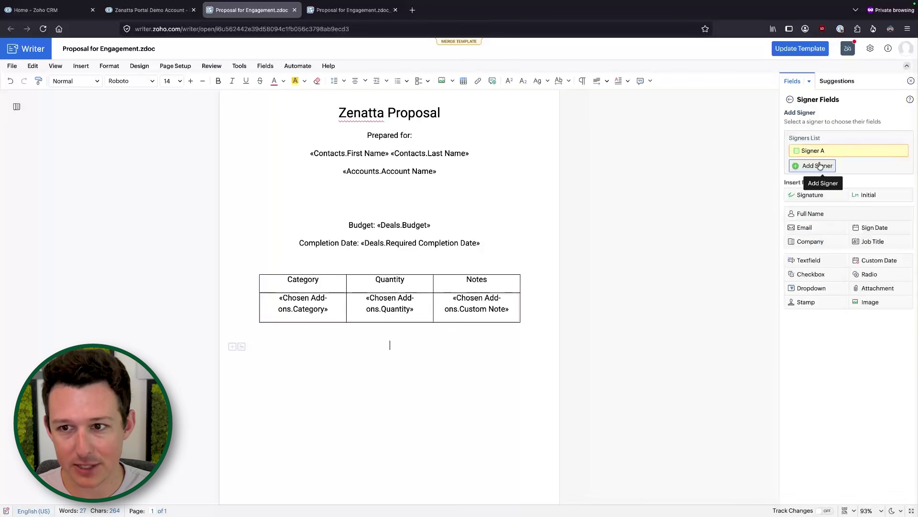
Back in the merged proposal, open the Signer Fields panel listing Signer A.
click(365, 15)
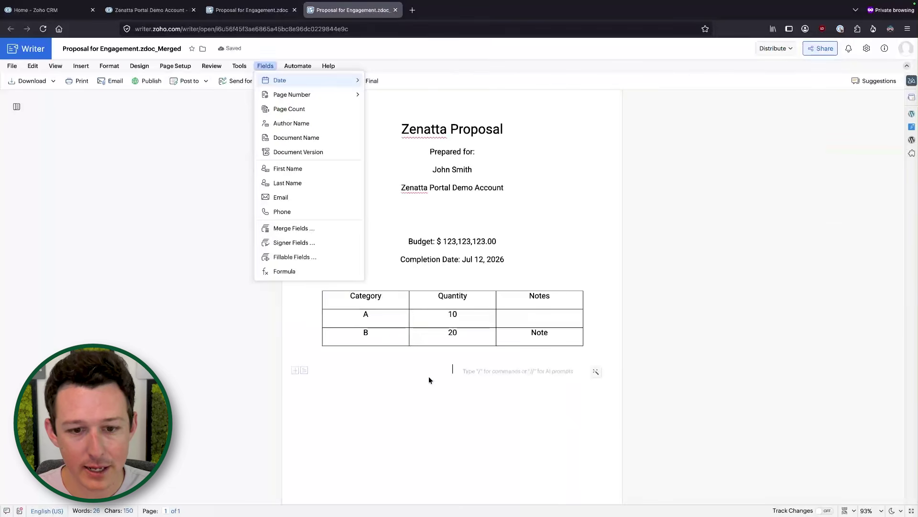
click(405, 382)
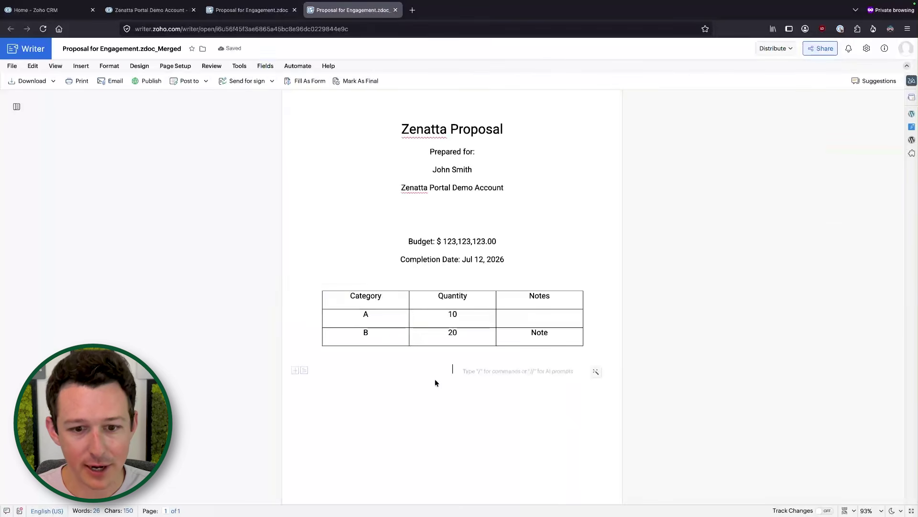
click(266, 66)
mouse_move(239, 67)
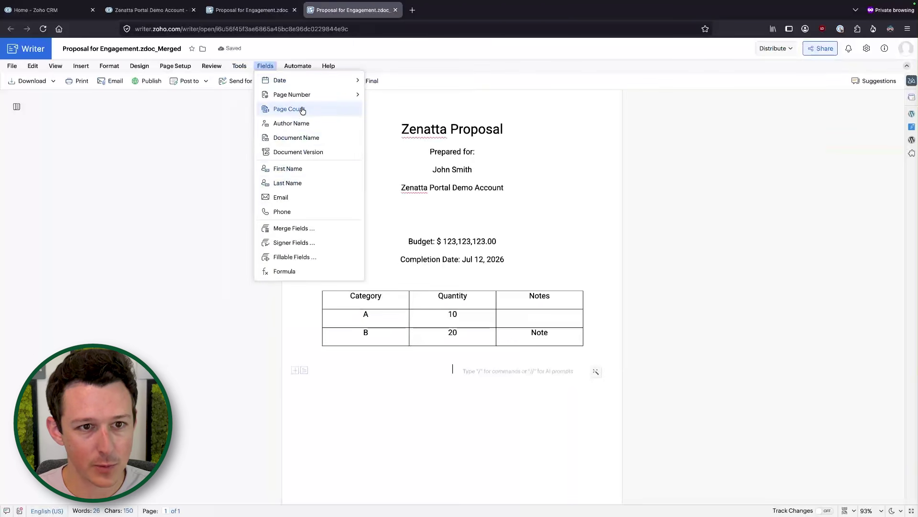
click(304, 244)
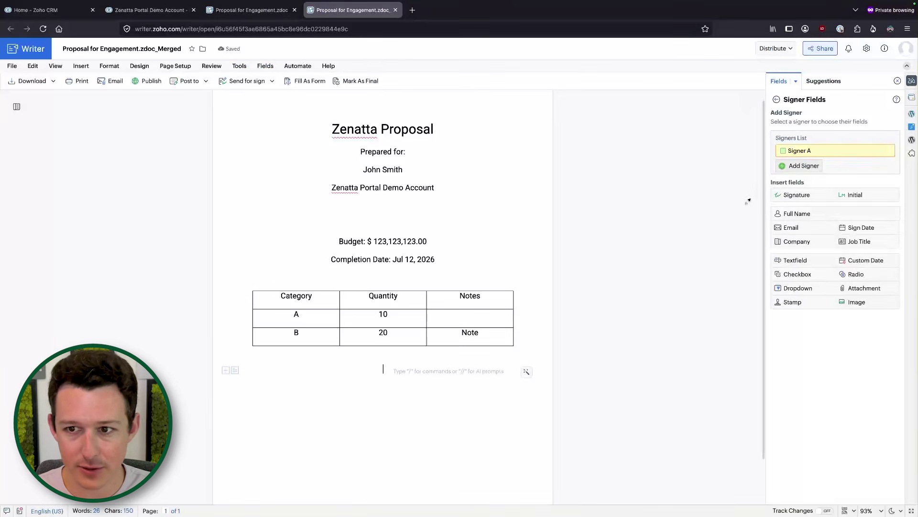
Add Signer B, then insert Signature, Full Name and Sign Date fields for Signer A.
click(799, 167)
click(819, 151)
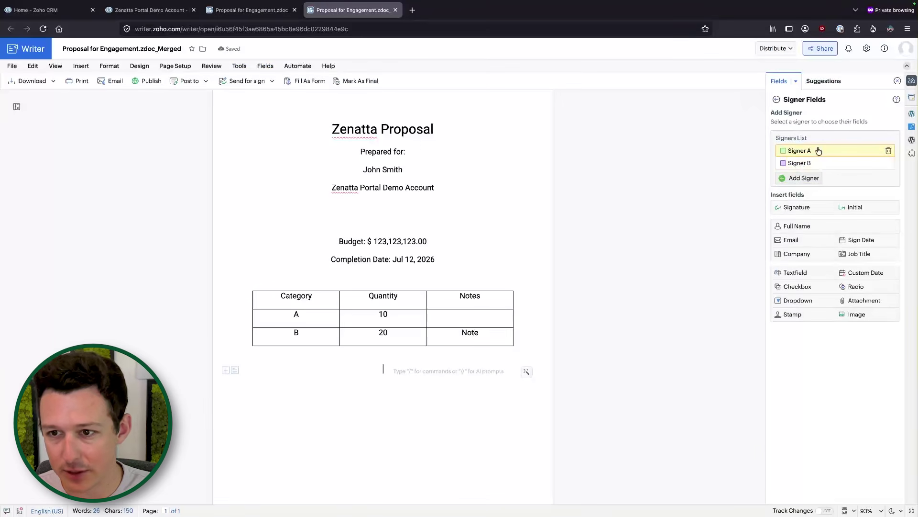
click(808, 207)
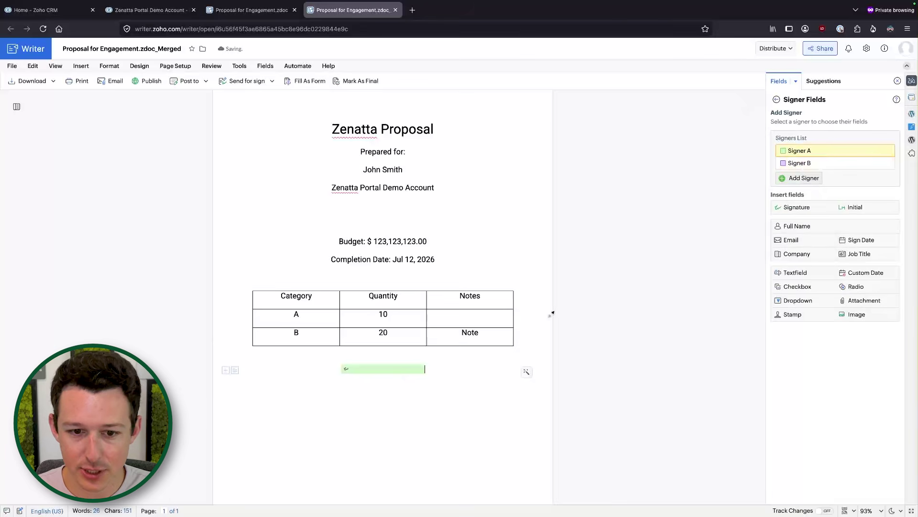
click(811, 228)
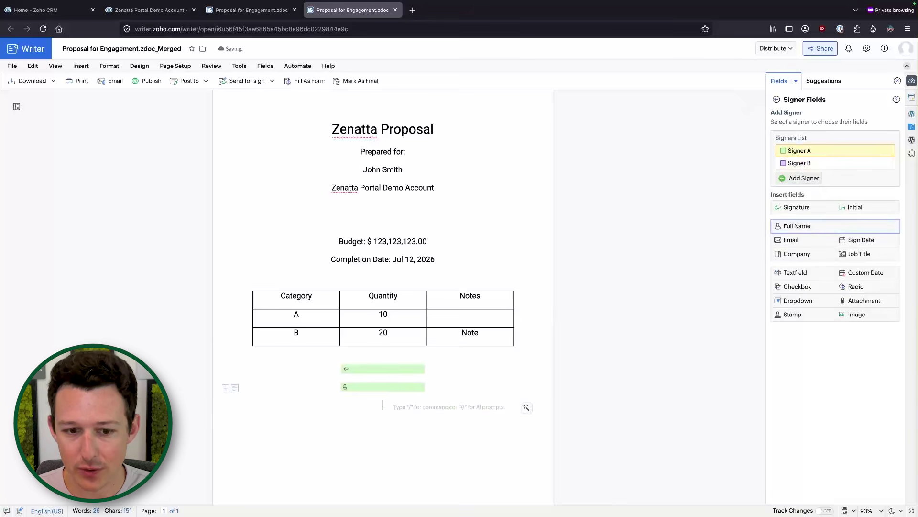
click(867, 241)
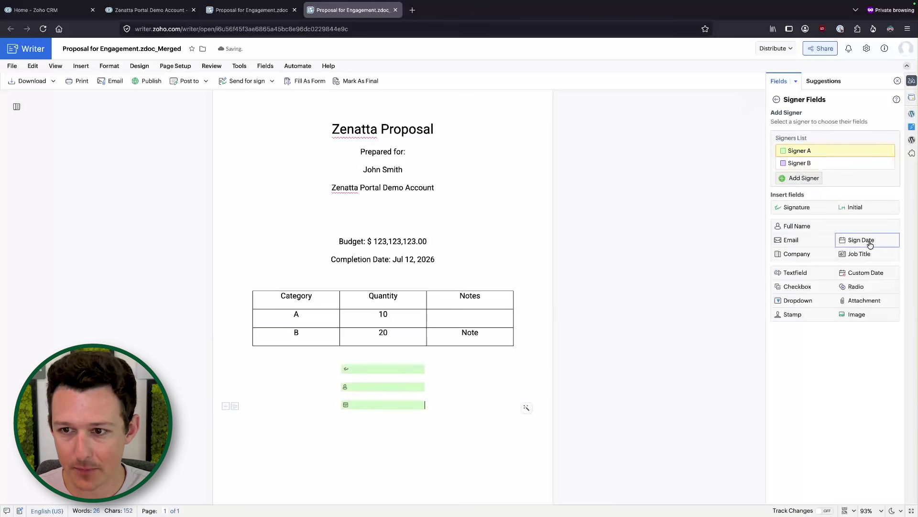
Insert a Signature field for Signer B and, on a new line below it, a Sign Date field.
click(808, 163)
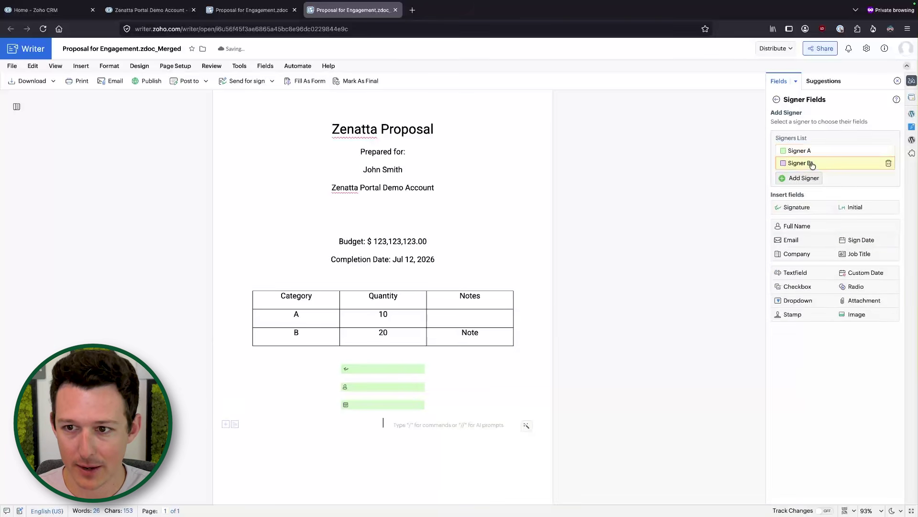
click(799, 213)
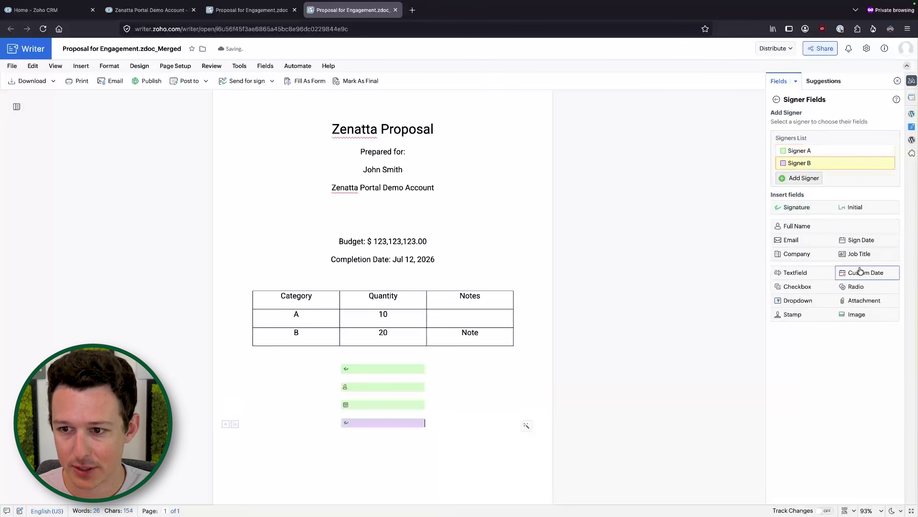
click(861, 240)
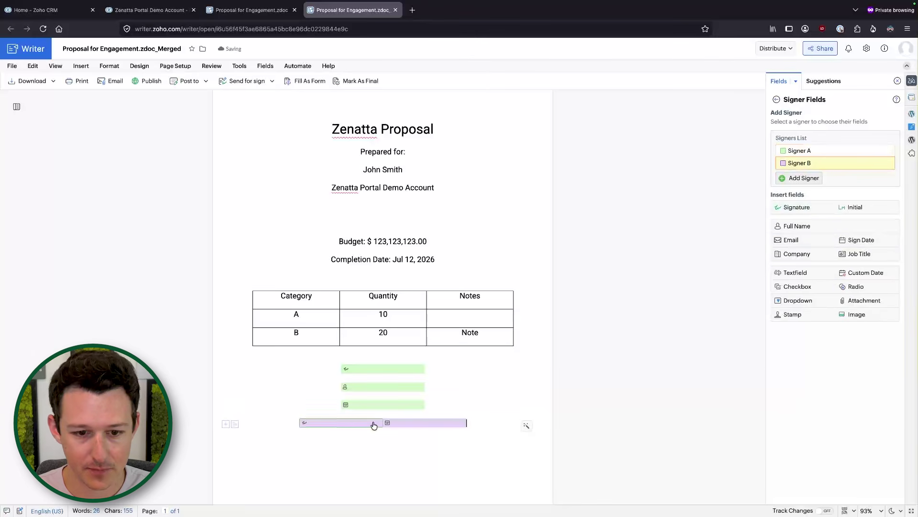
key(BackSpace)
key(BackSpace)
key(Return)
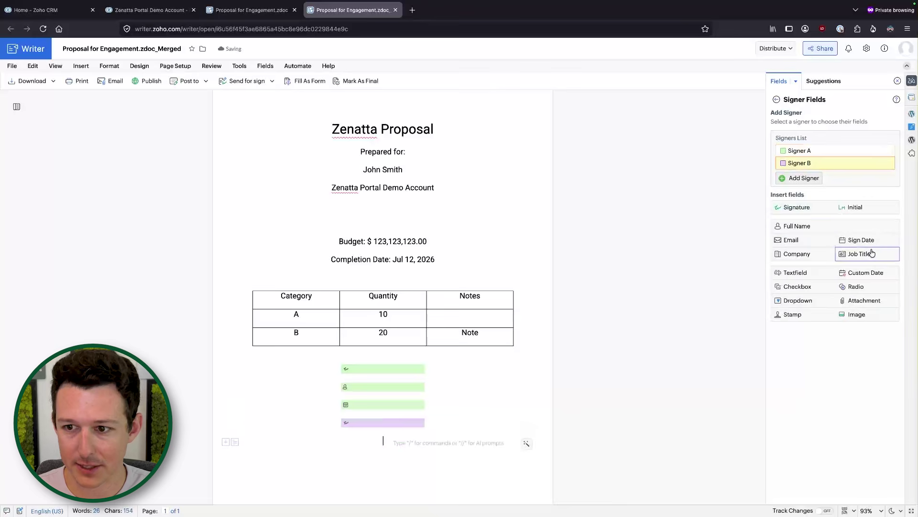
click(873, 240)
click(407, 197)
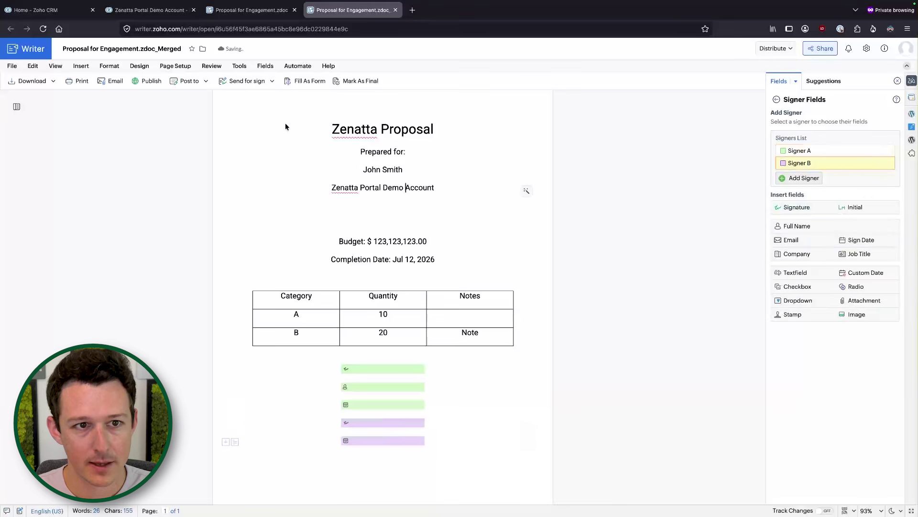
Choose Send For Sign Via Zoho Sign and enter the first signer's e-mail and name.
click(272, 81)
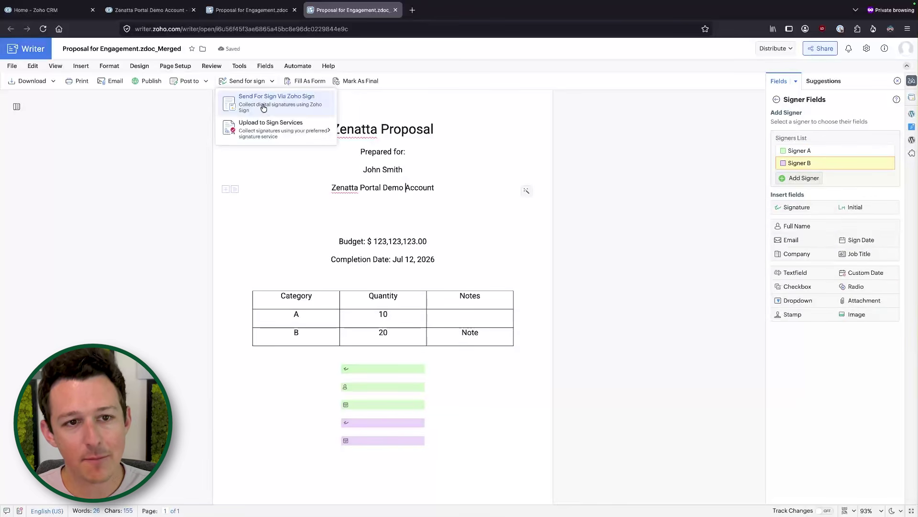
click(263, 106)
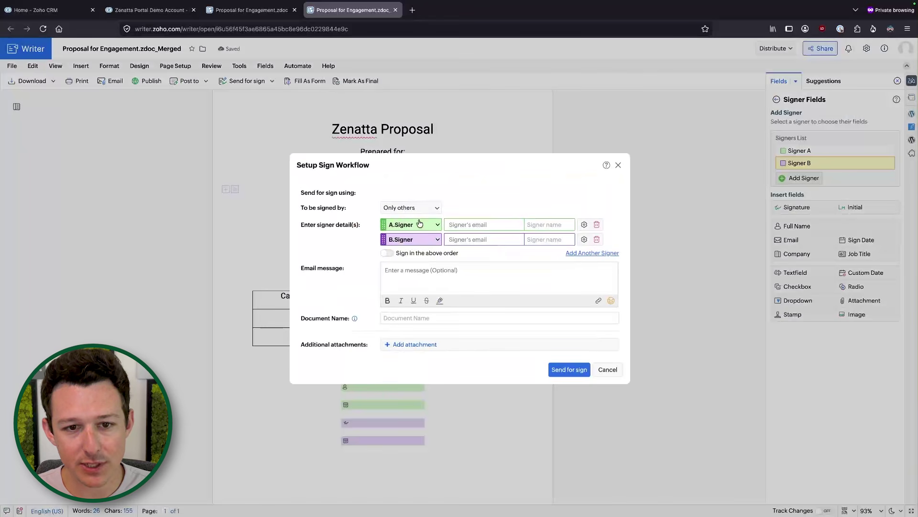
click(459, 225)
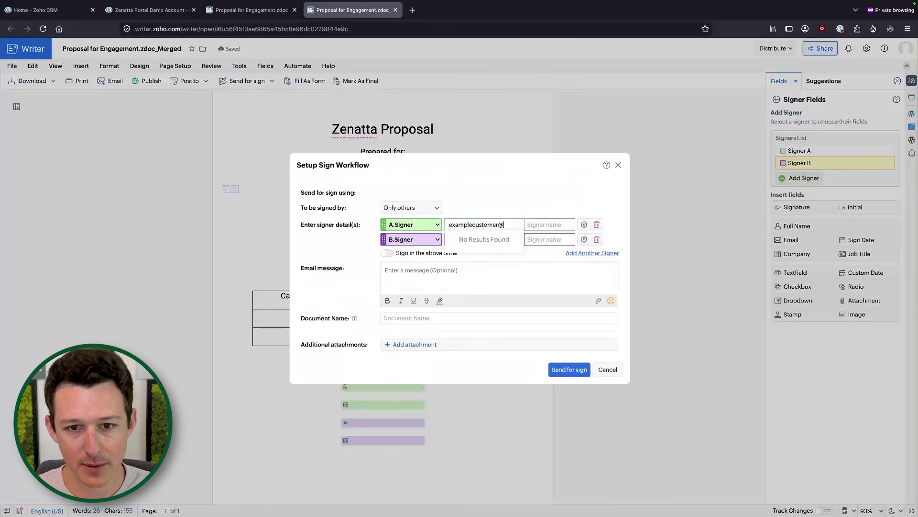
key(Tab)
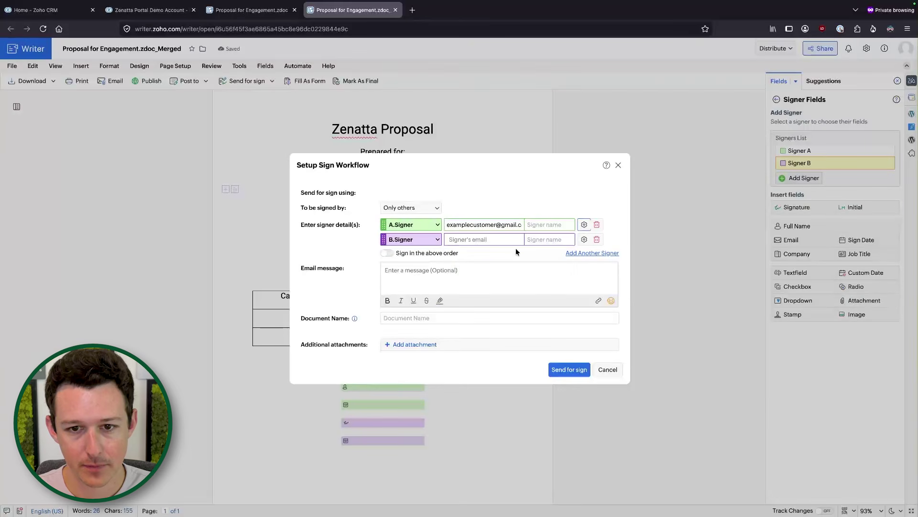
click(541, 221)
text(Example)
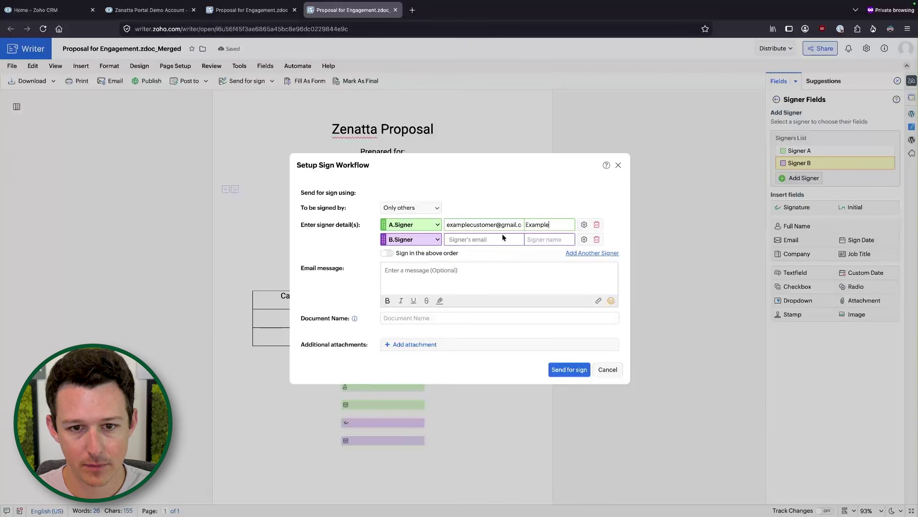
Enter the second signer's e-mail and name, and require signing in order.
click(497, 241)
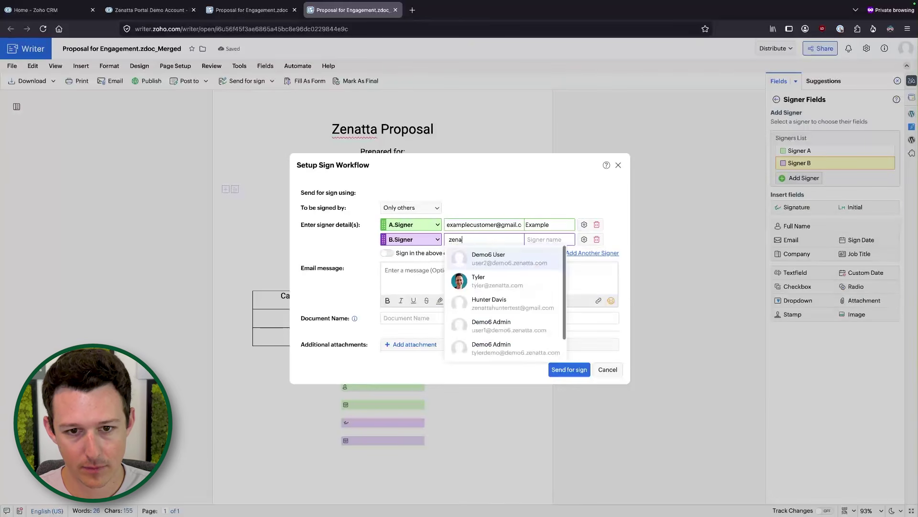
key(Tab)
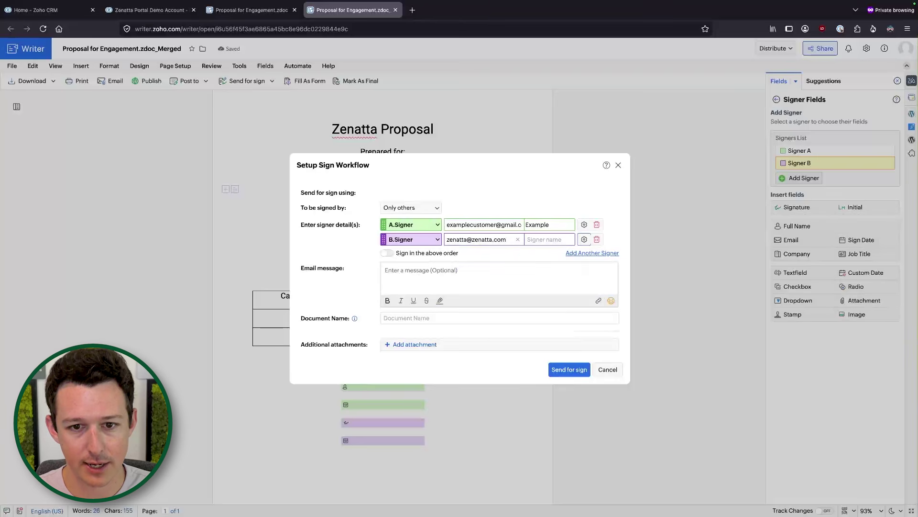
click(557, 240)
text(Zenatta)
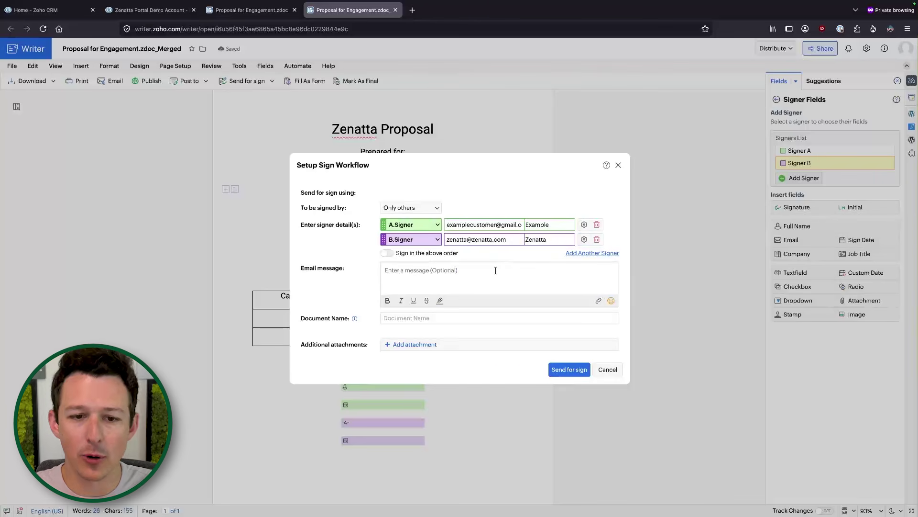
click(387, 254)
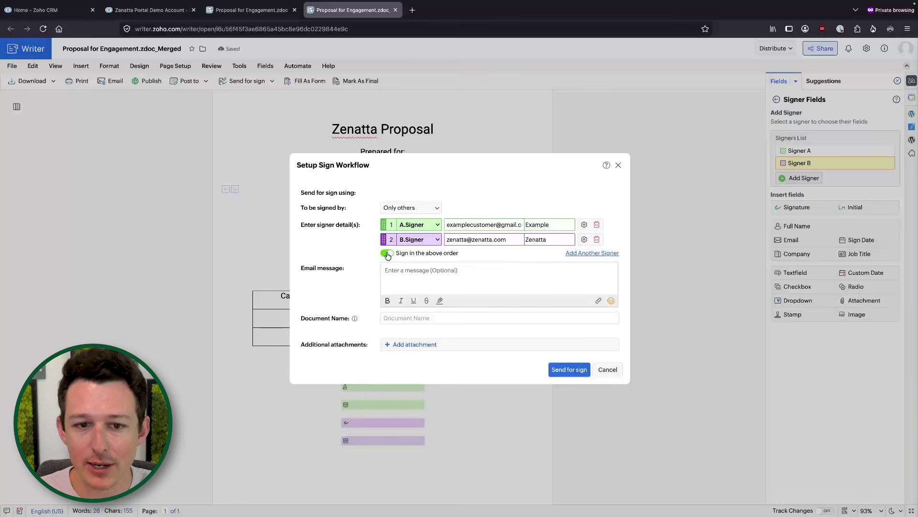
Name the document 'Proposal for Engagement', send it for signature, and dismiss the success message.
click(568, 369)
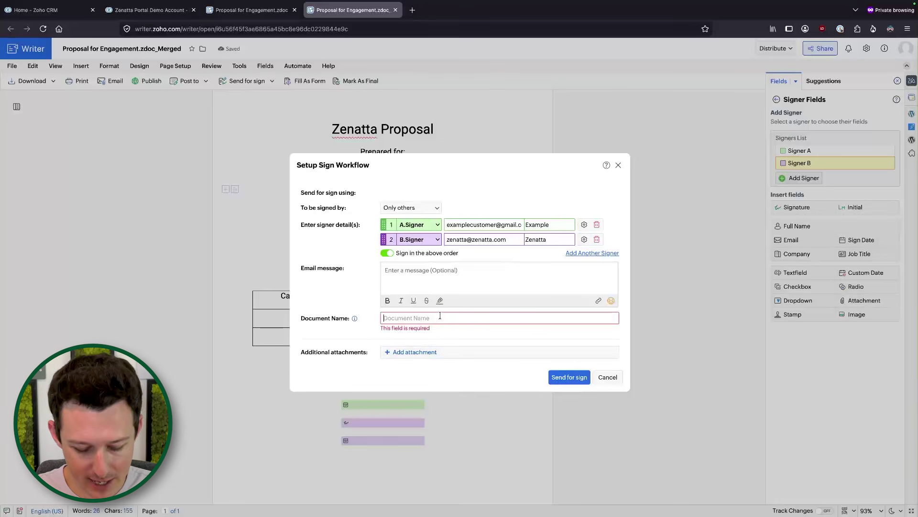
text(Pro)
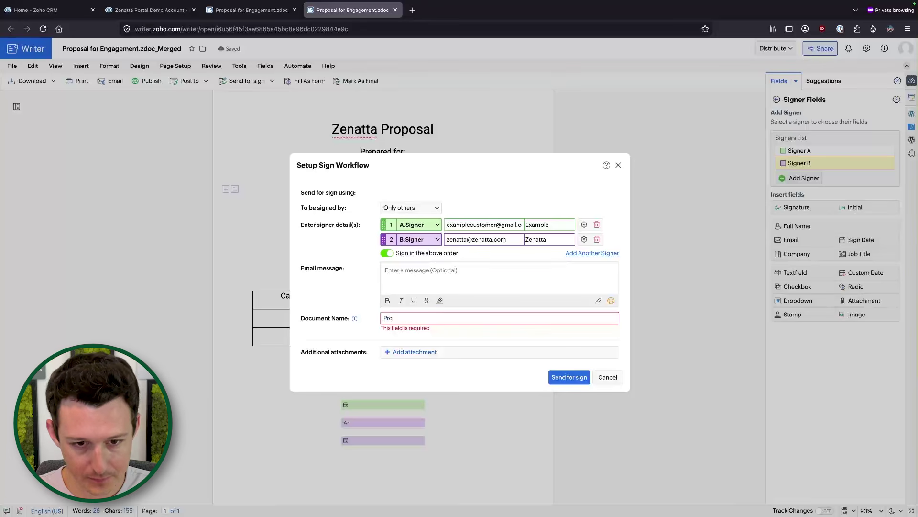
text(posal for Engagement)
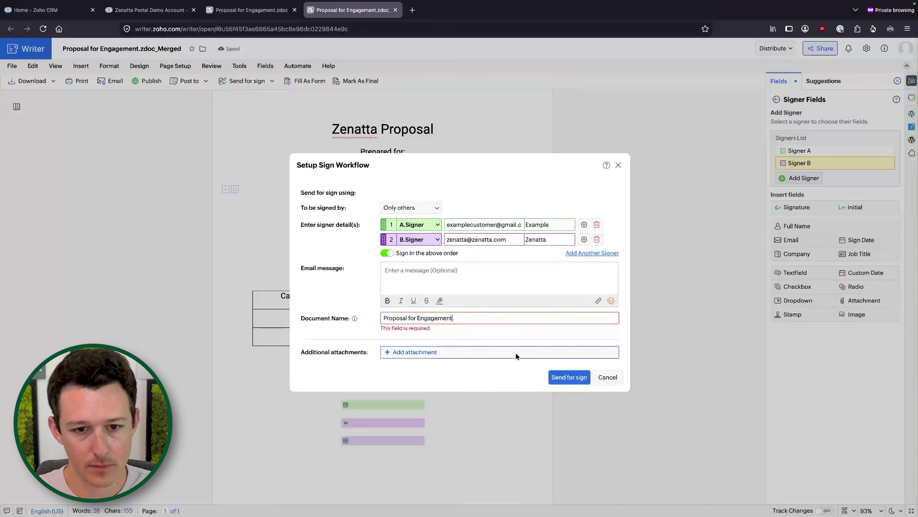
click(568, 376)
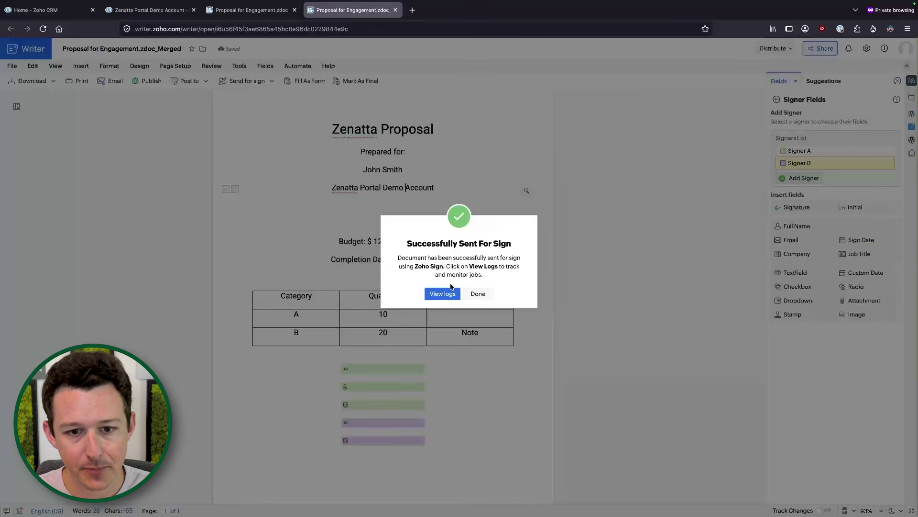
click(478, 297)
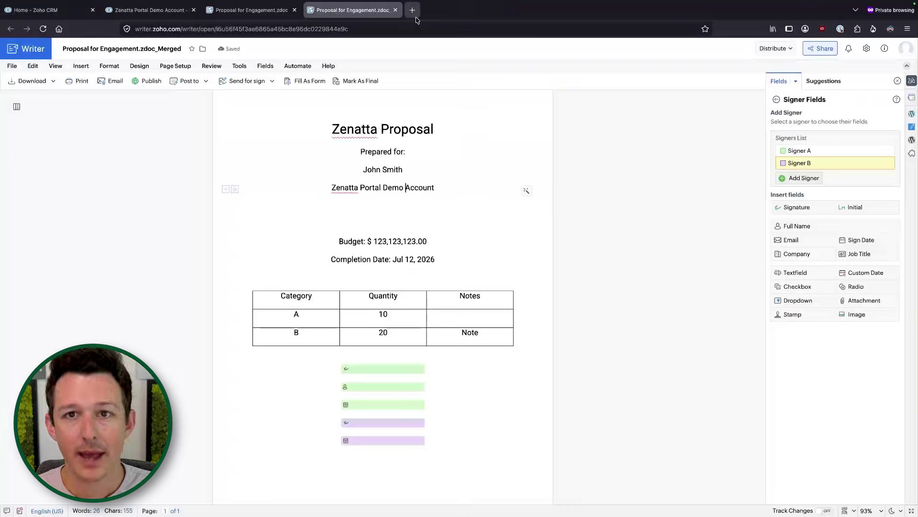
Load sign.zoho.com in a new tab and view the sent Proposal for Engagement document.
click(413, 12)
text(sign.zoho.com/)
key(Return)
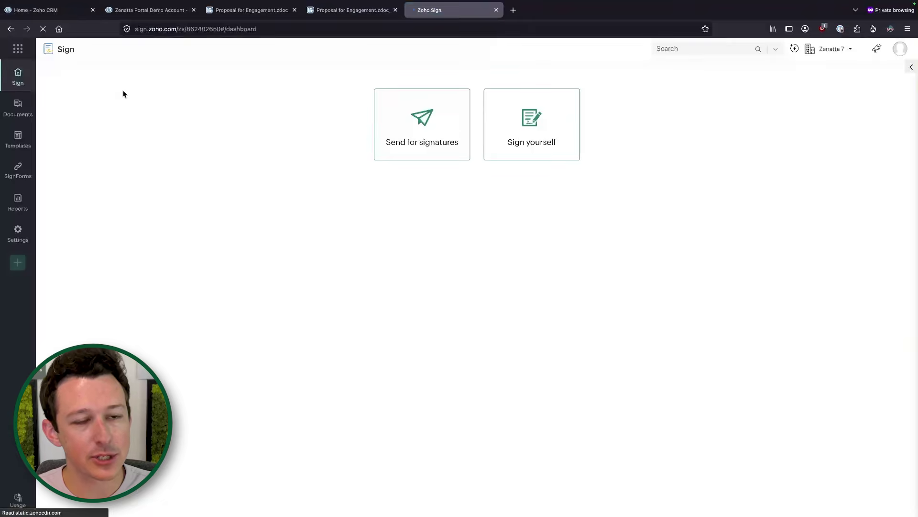
click(17, 105)
click(123, 150)
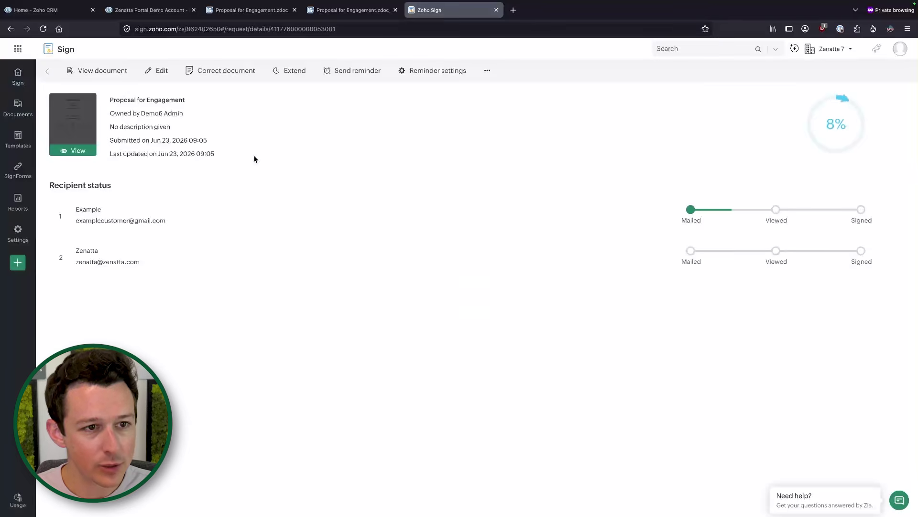
click(82, 127)
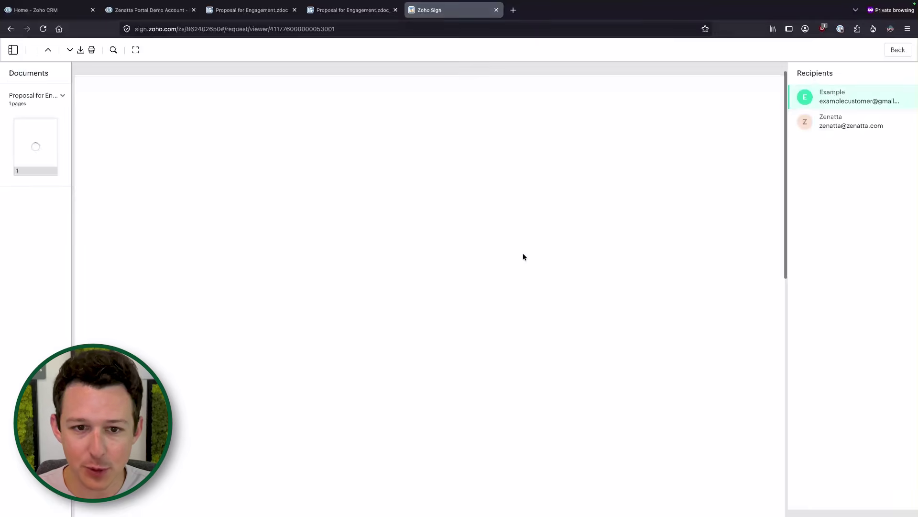
Scroll the document, return to the recipients' status, then switch back to the Writer tab.
scroll(446, 268, down, 9)
scroll(447, 268, up, 4)
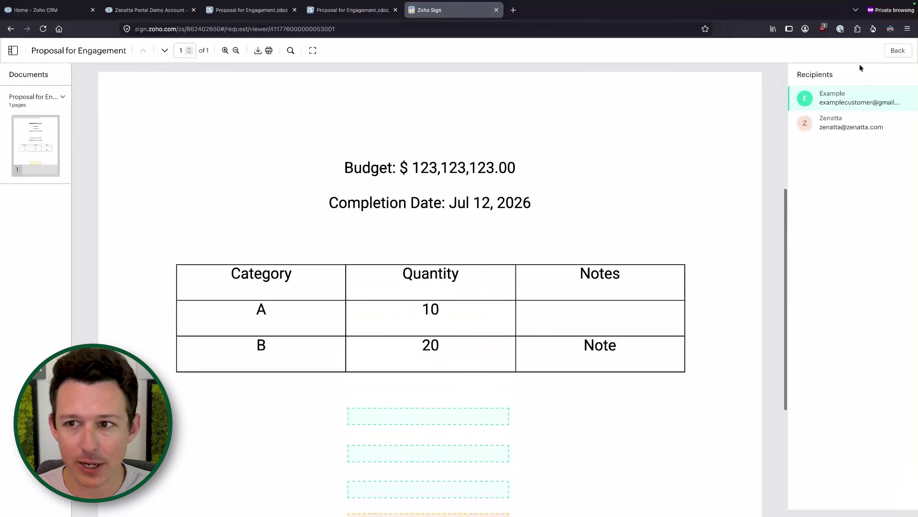
click(897, 50)
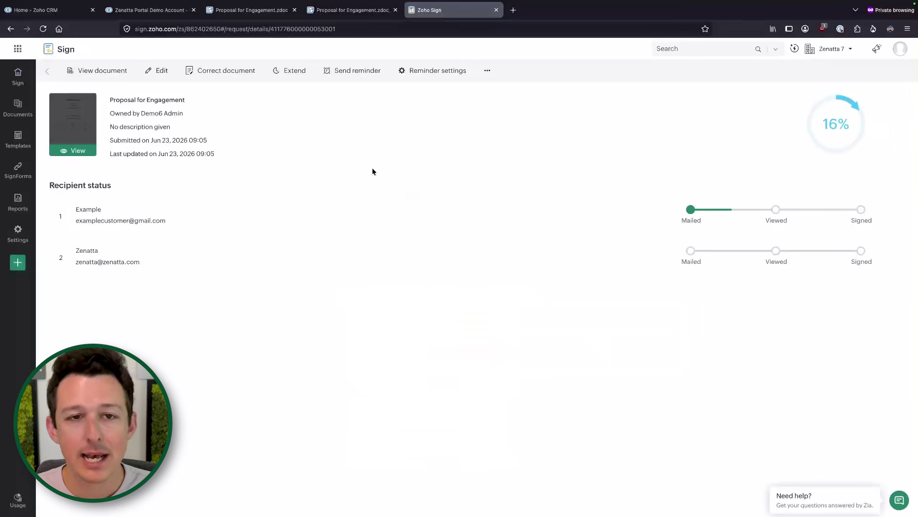
drag(182, 220, 321, 190)
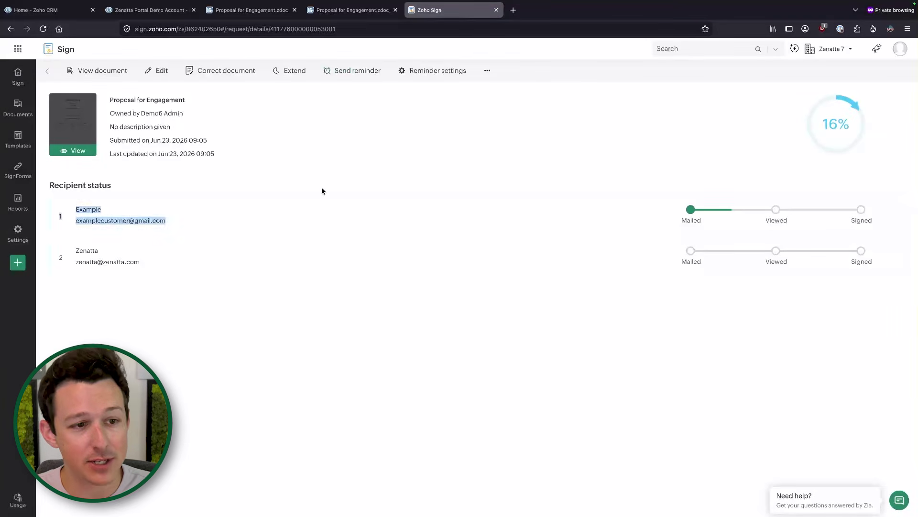
click(352, 9)
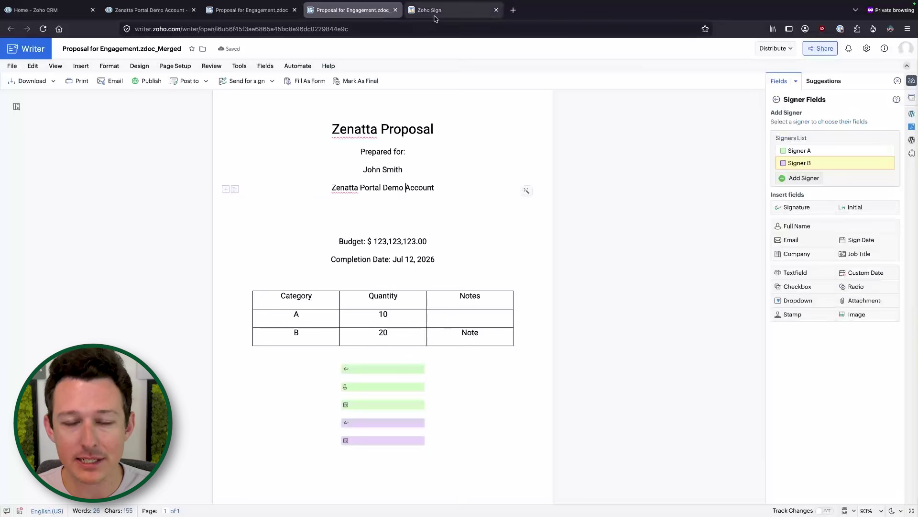
On the Zenatta Portal Demo Account deal, choose Manage Buttons from the Zoho FSM dropdown.
click(68, 17)
click(142, 14)
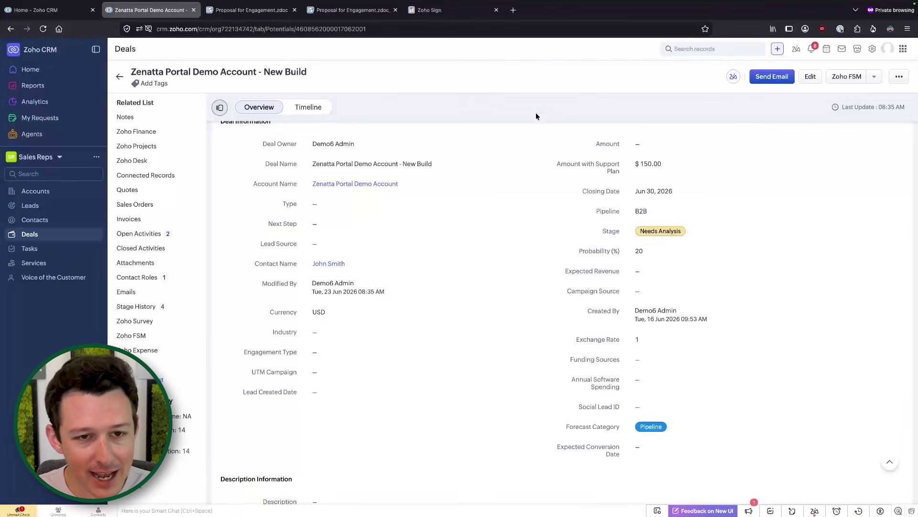
scroll(549, 123, up, 4)
click(877, 78)
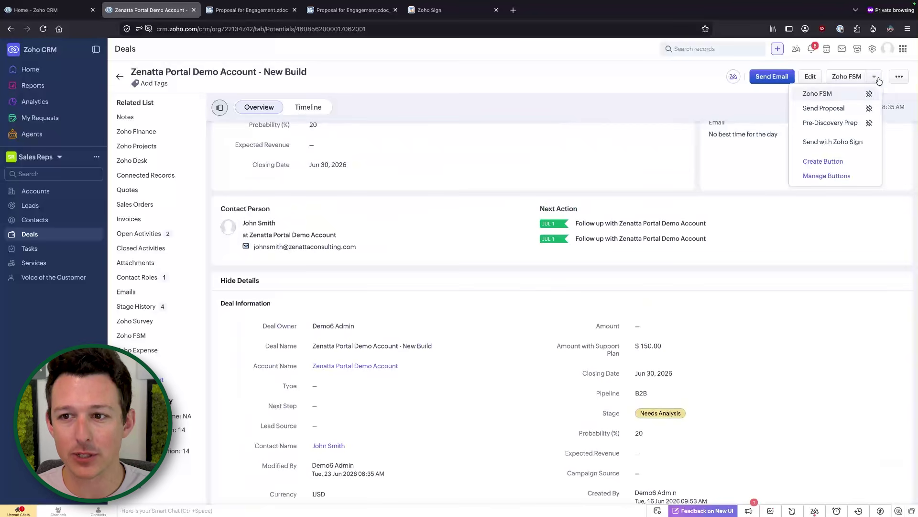
click(838, 176)
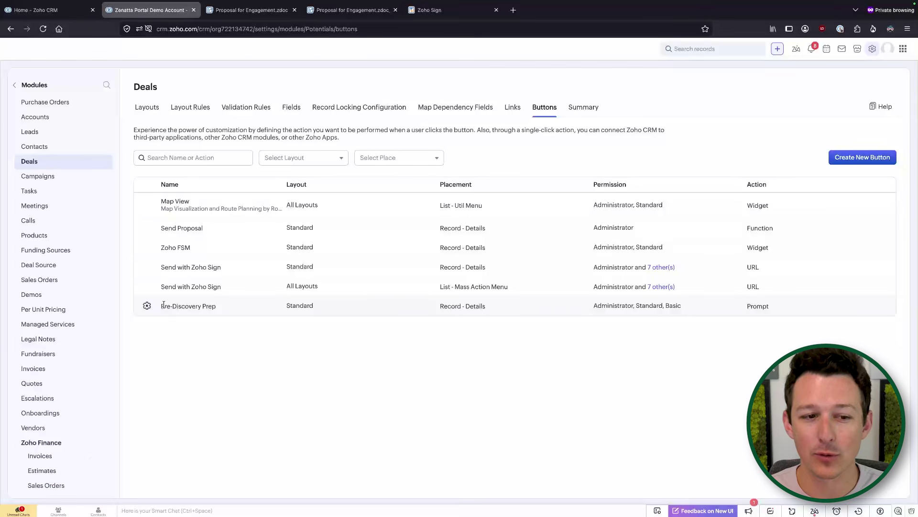
Open the Send Proposal button's Name_Transfer_for_Account function in the editor, add a line, then discard changes.
click(147, 229)
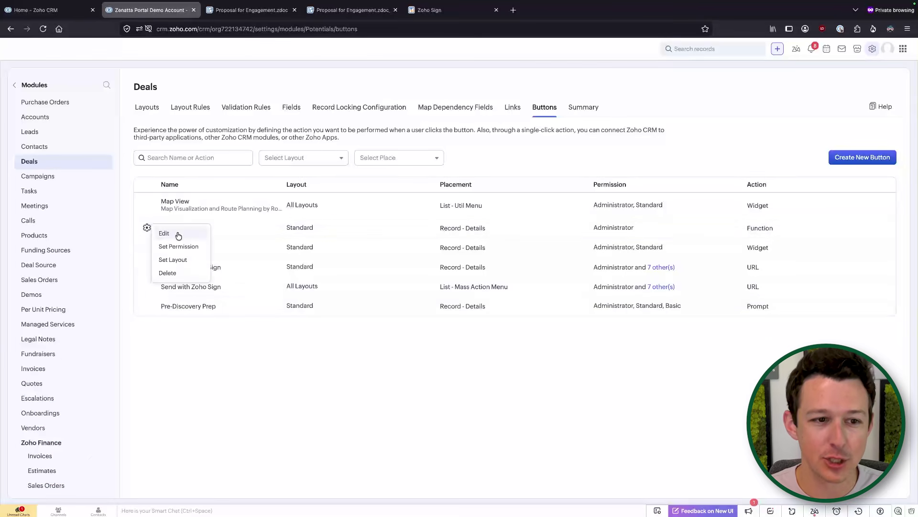
click(177, 234)
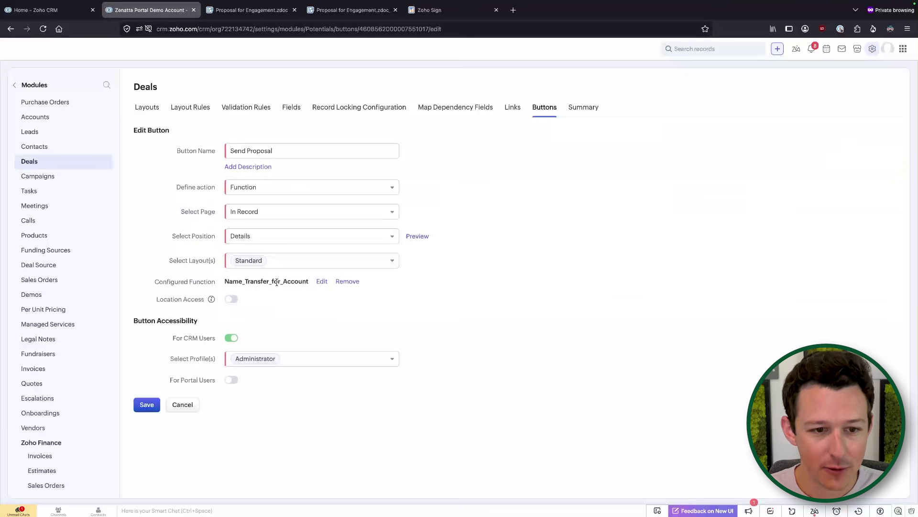
click(321, 282)
click(494, 85)
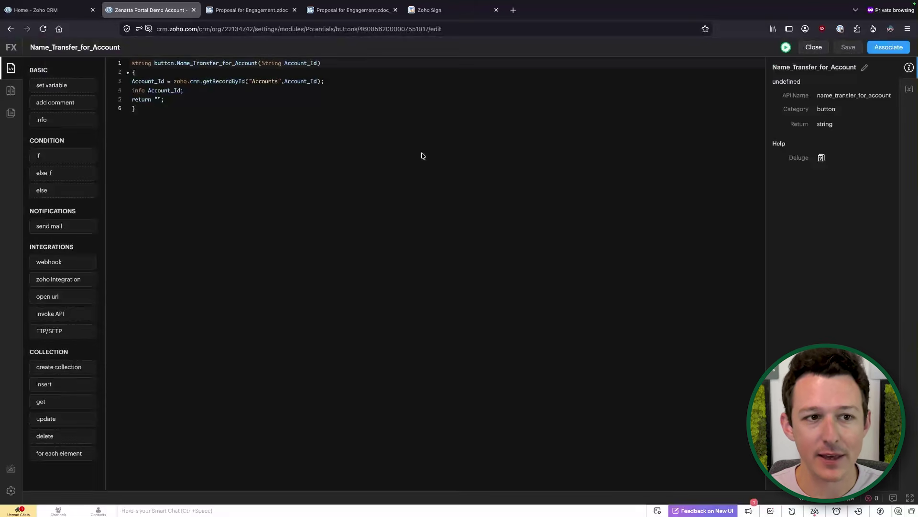
click(347, 81)
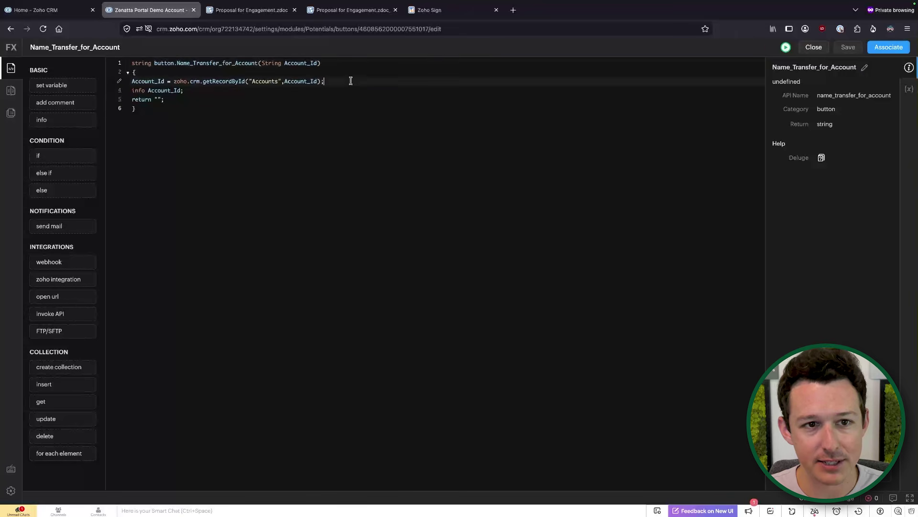
key(Return)
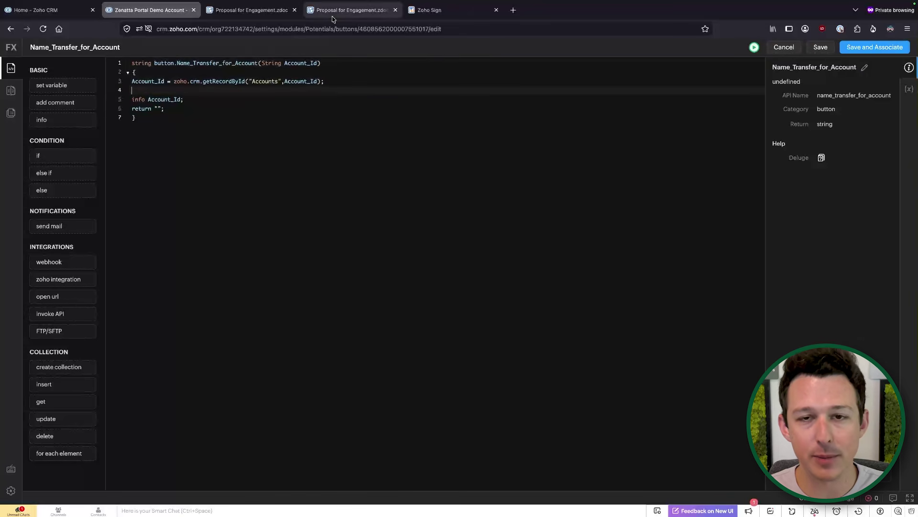
click(784, 47)
click(526, 78)
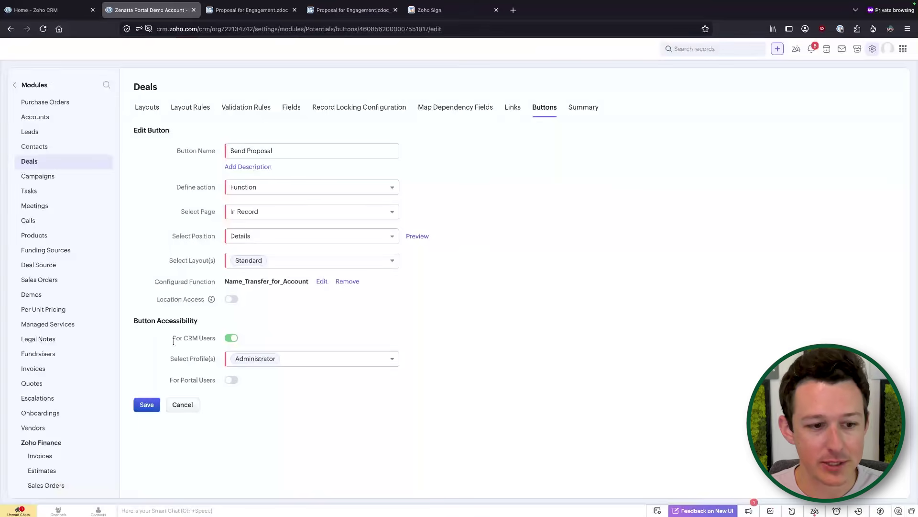
Cancel editing the Send Proposal button without saving and navigate back through the settings pages.
click(181, 405)
click(496, 98)
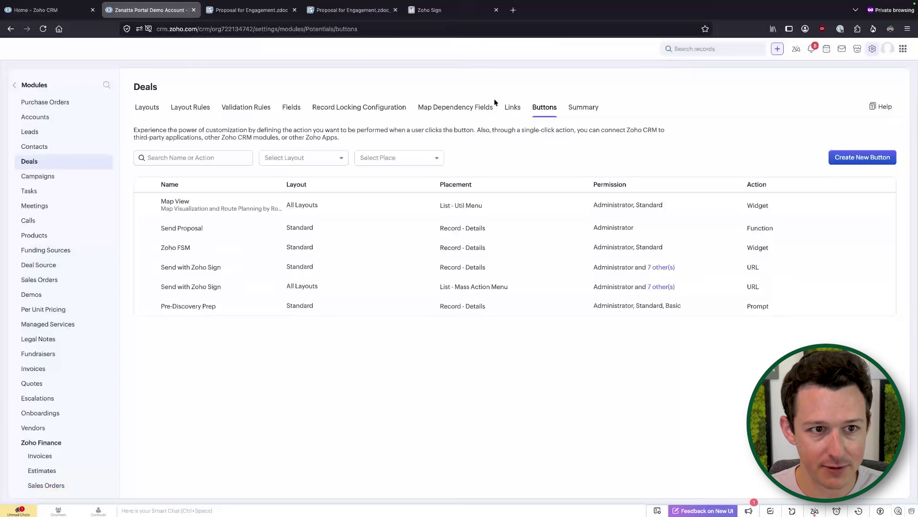
click(14, 85)
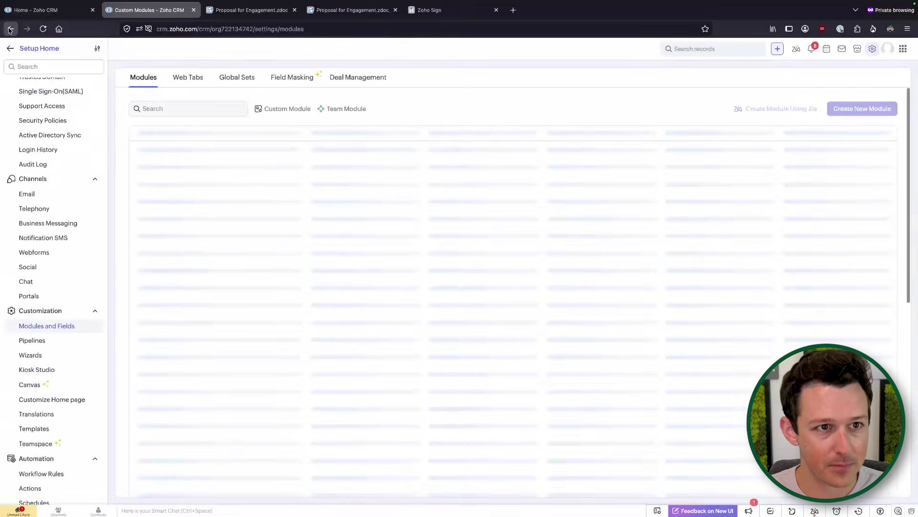
click(11, 28)
click(10, 29)
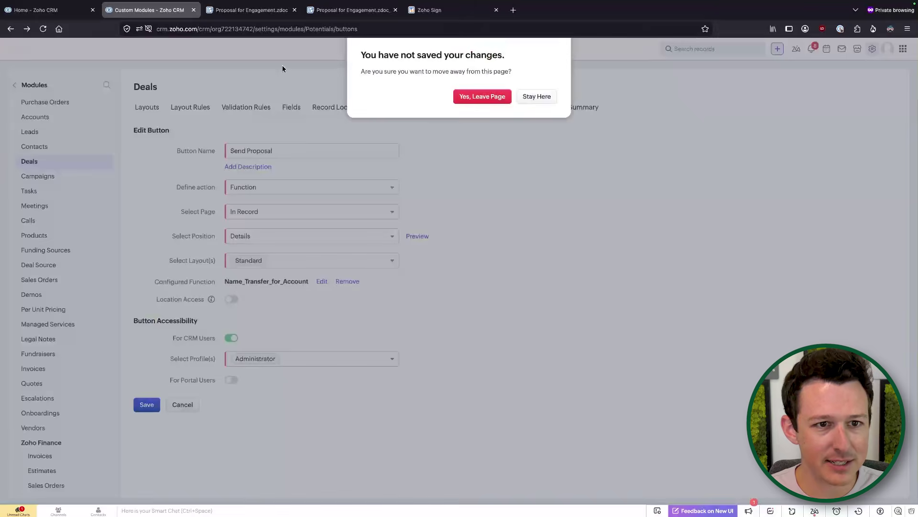
Leave the button page without saving, then open and close Mail Merge on the deal.
click(468, 97)
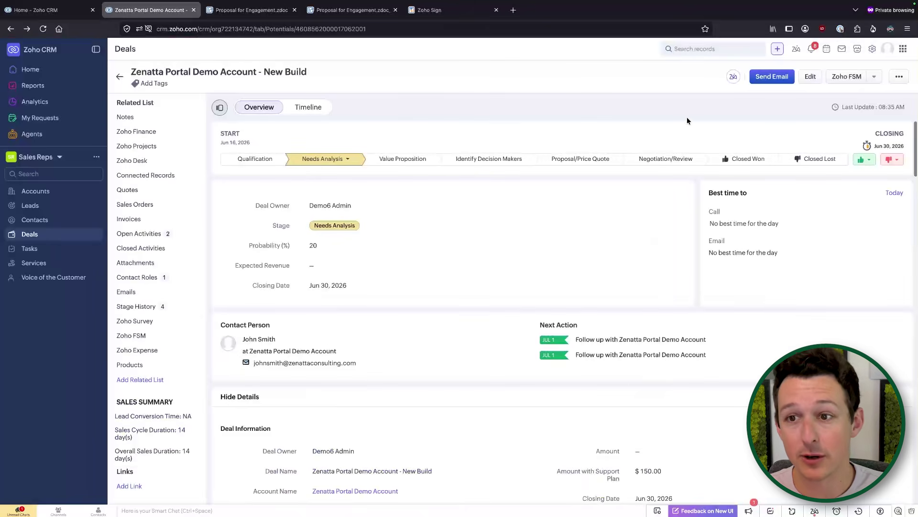
click(899, 76)
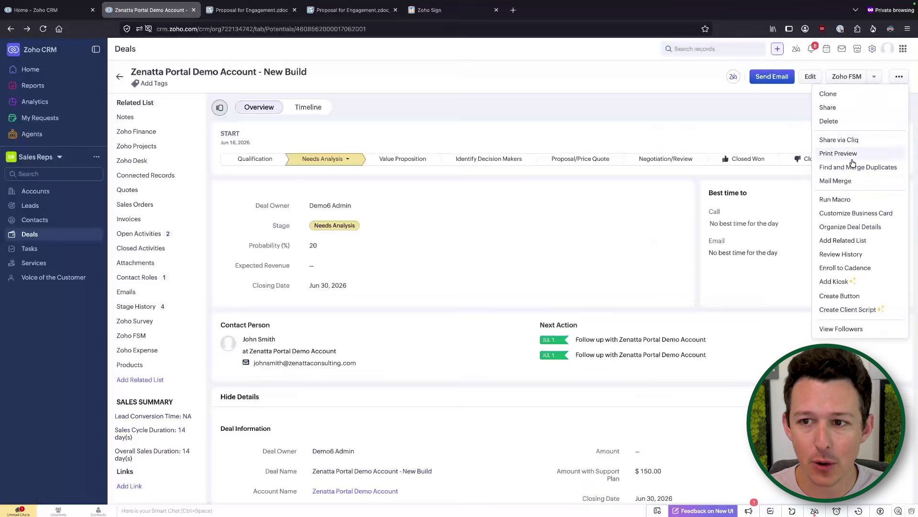
click(846, 184)
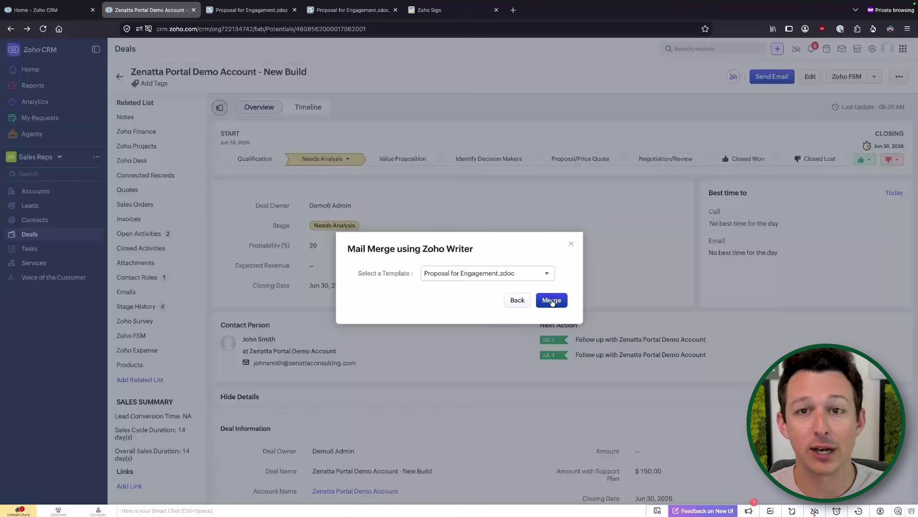
click(519, 300)
Run the Send Proposal custom button on the deal and scroll through the record.
click(874, 76)
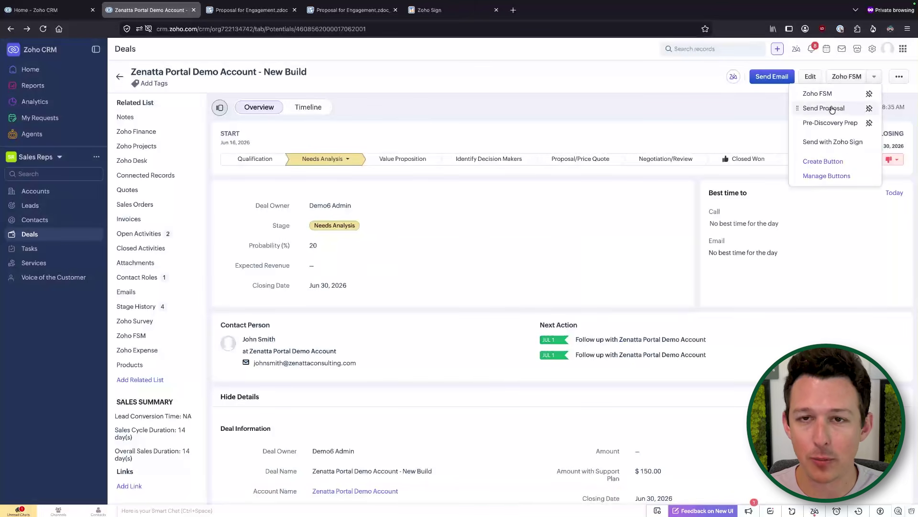
click(815, 109)
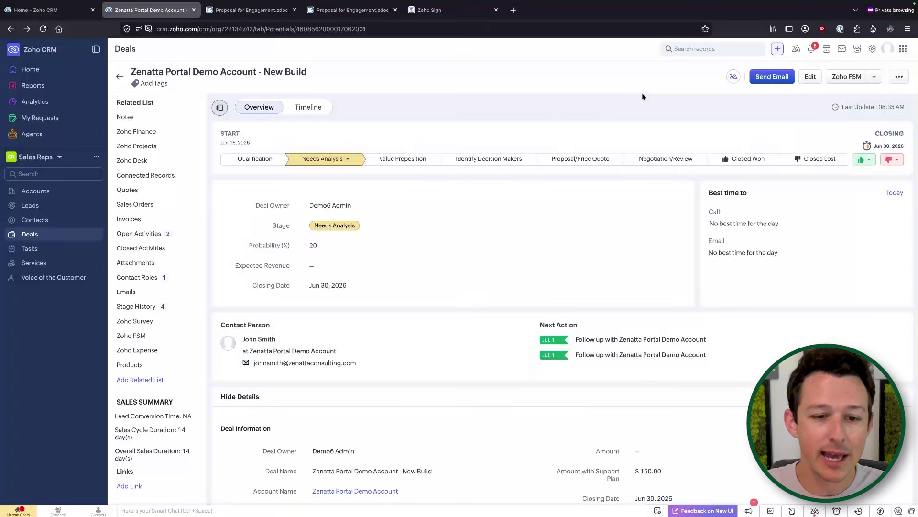
scroll(492, 424, down, 5)
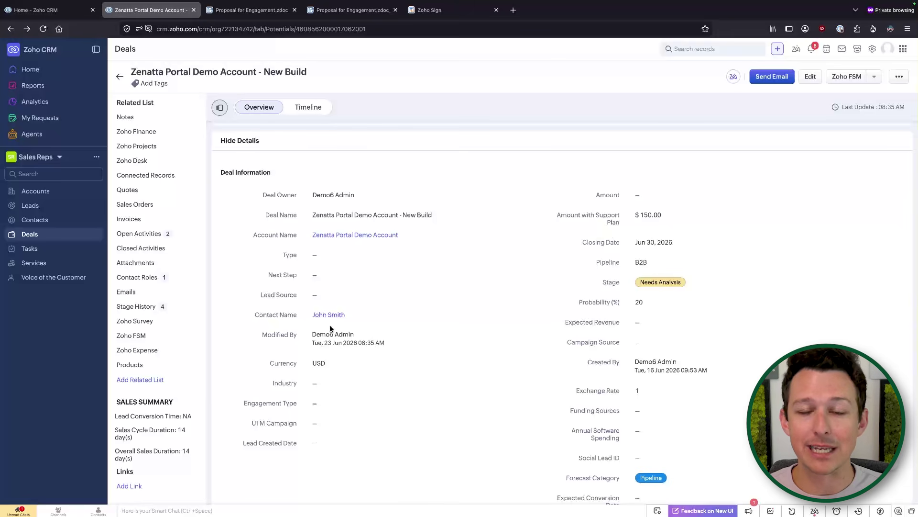
scroll(330, 327, up, 5)
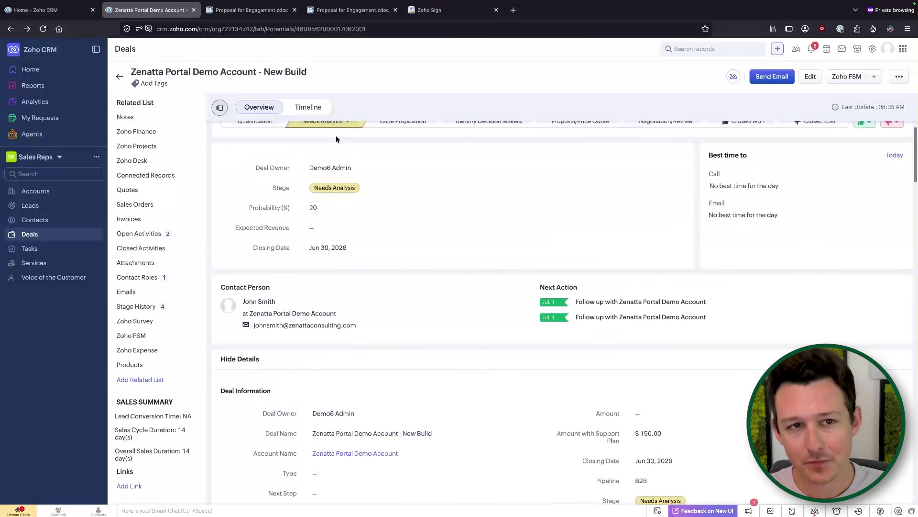
scroll(400, 148, up, 1)
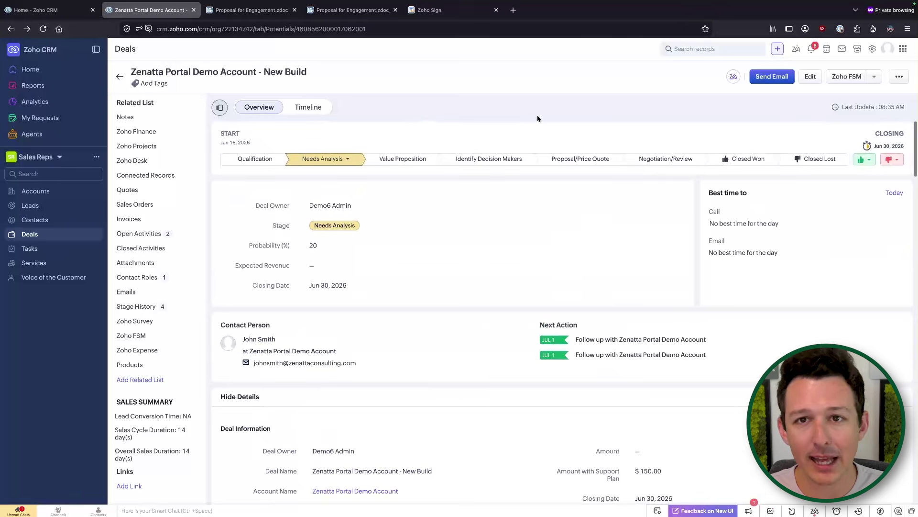